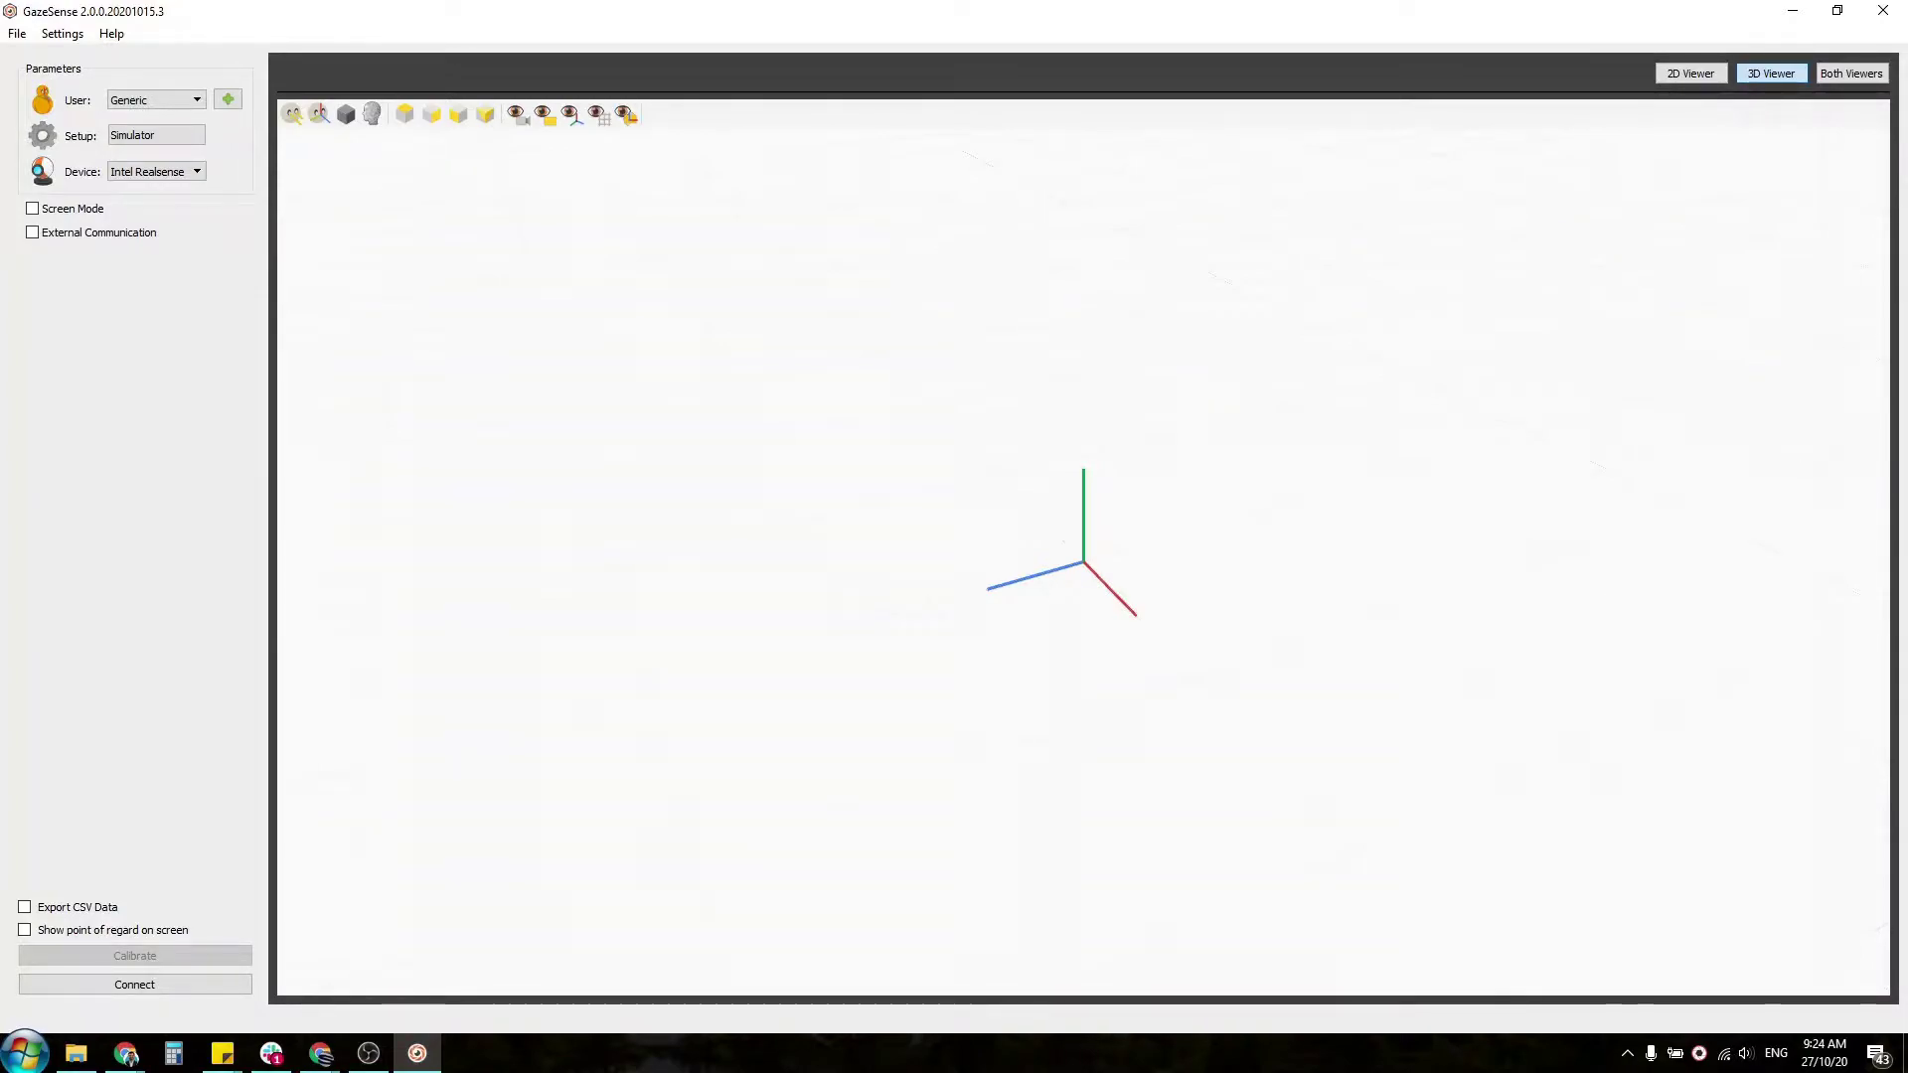
Add New User 4 to the user list in User Management and confirm with OK
{"action": "left_click", "coordinate": [228, 100]}
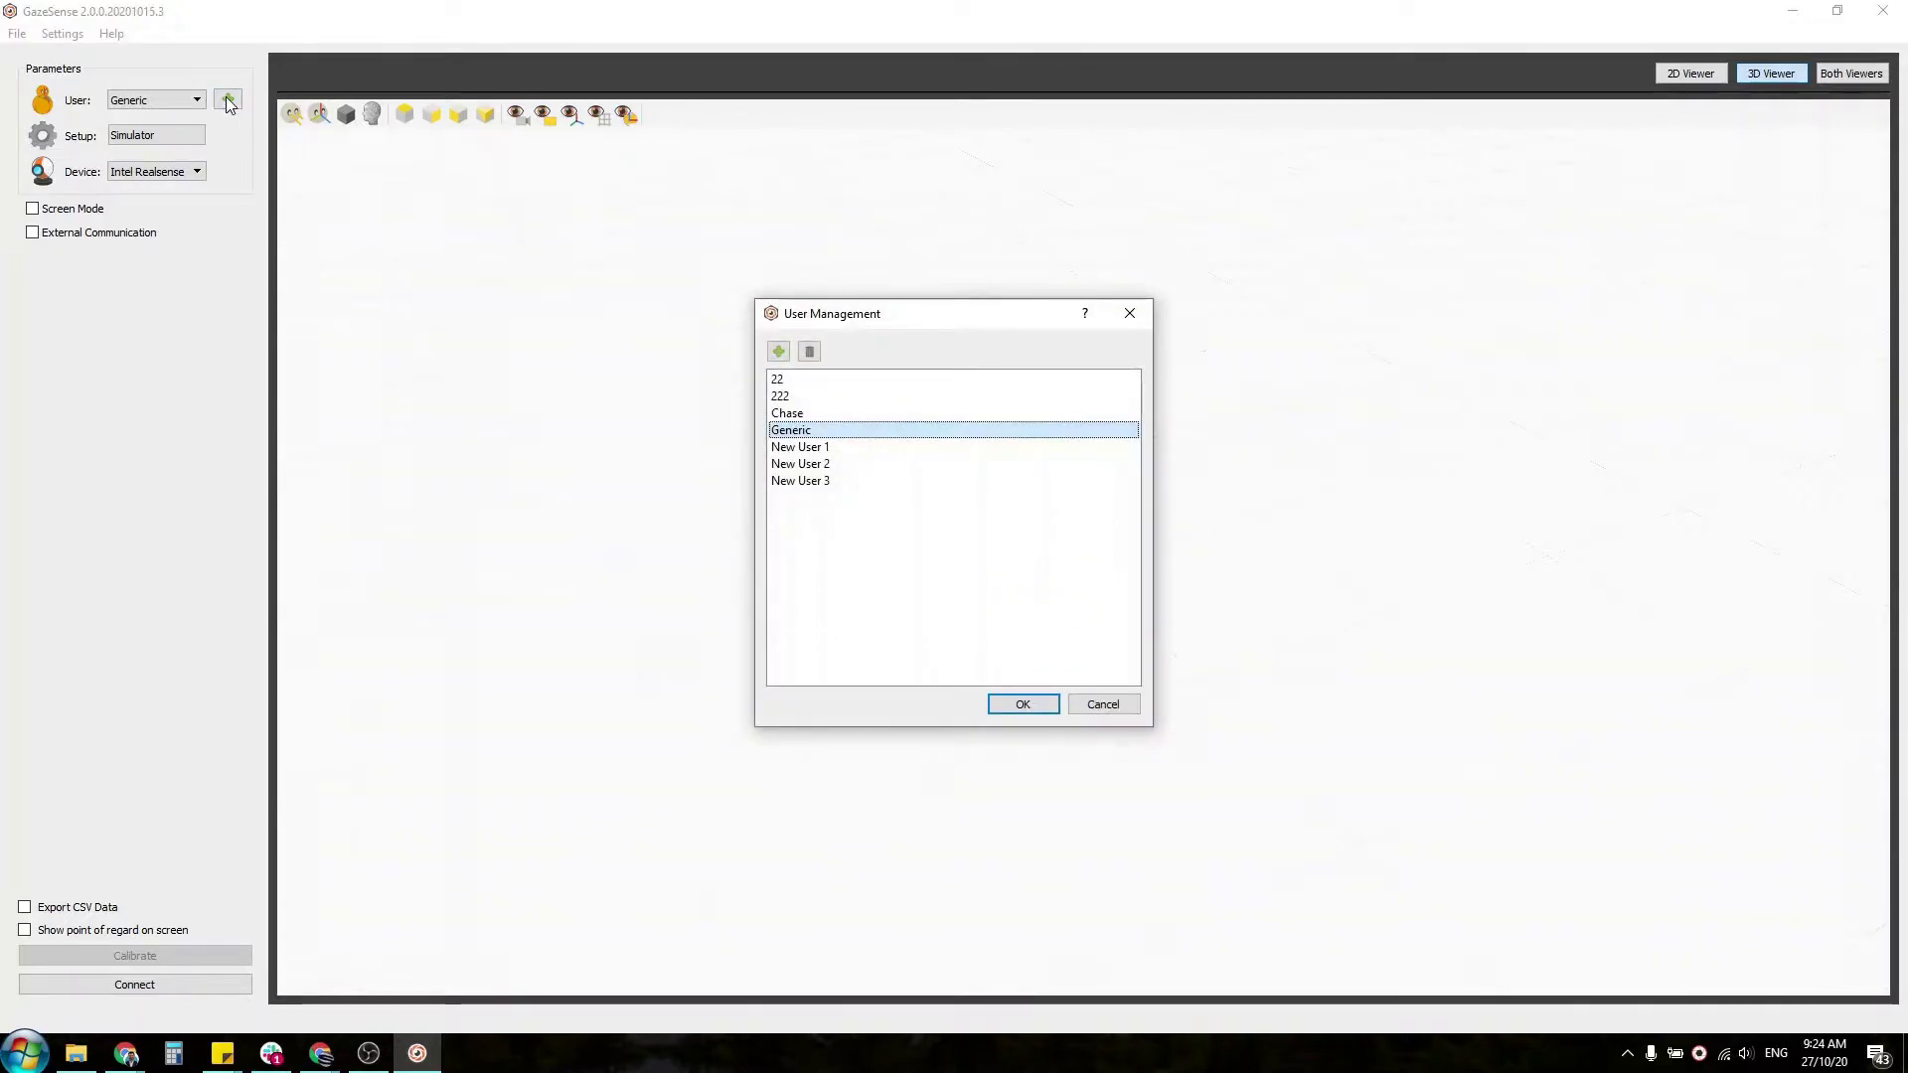
{"action": "left_click", "coordinate": [782, 353]}
{"action": "left_click", "coordinate": [781, 352]}
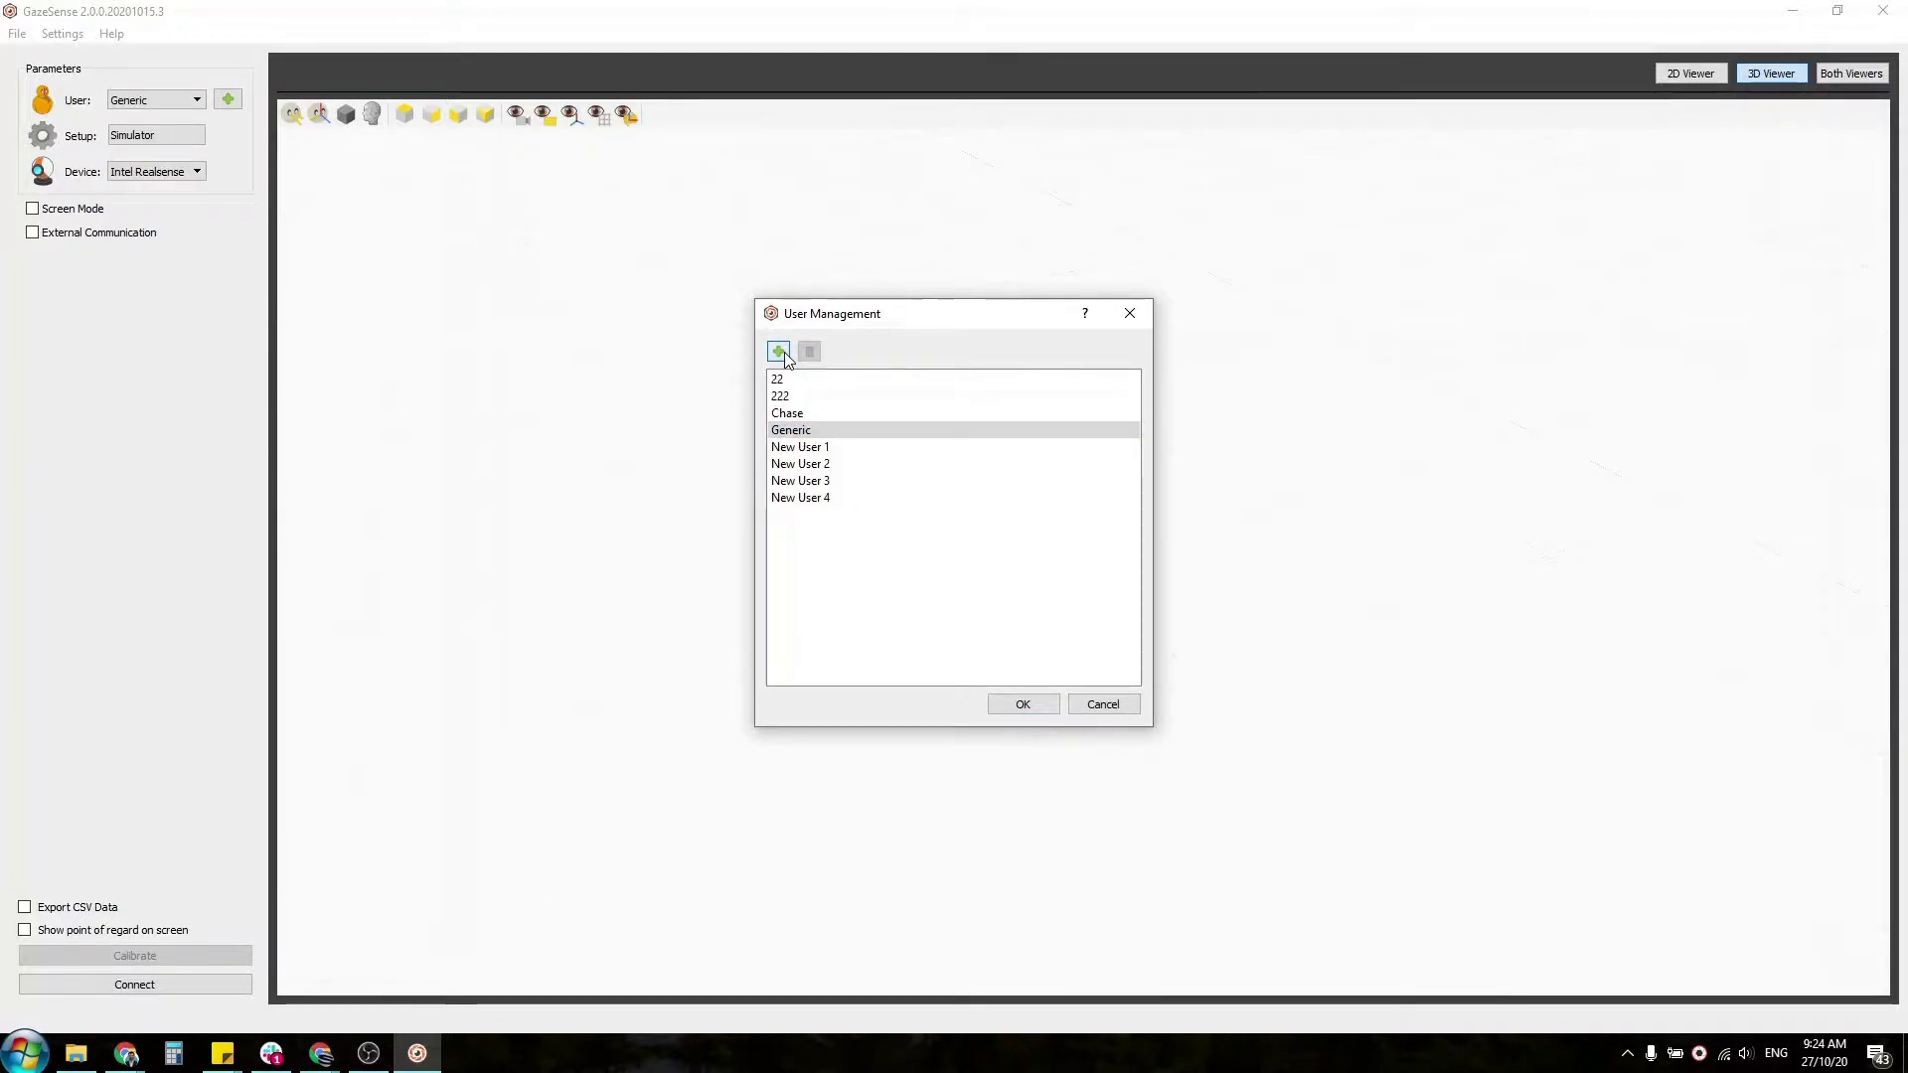
{"action": "left_click", "coordinate": [813, 464]}
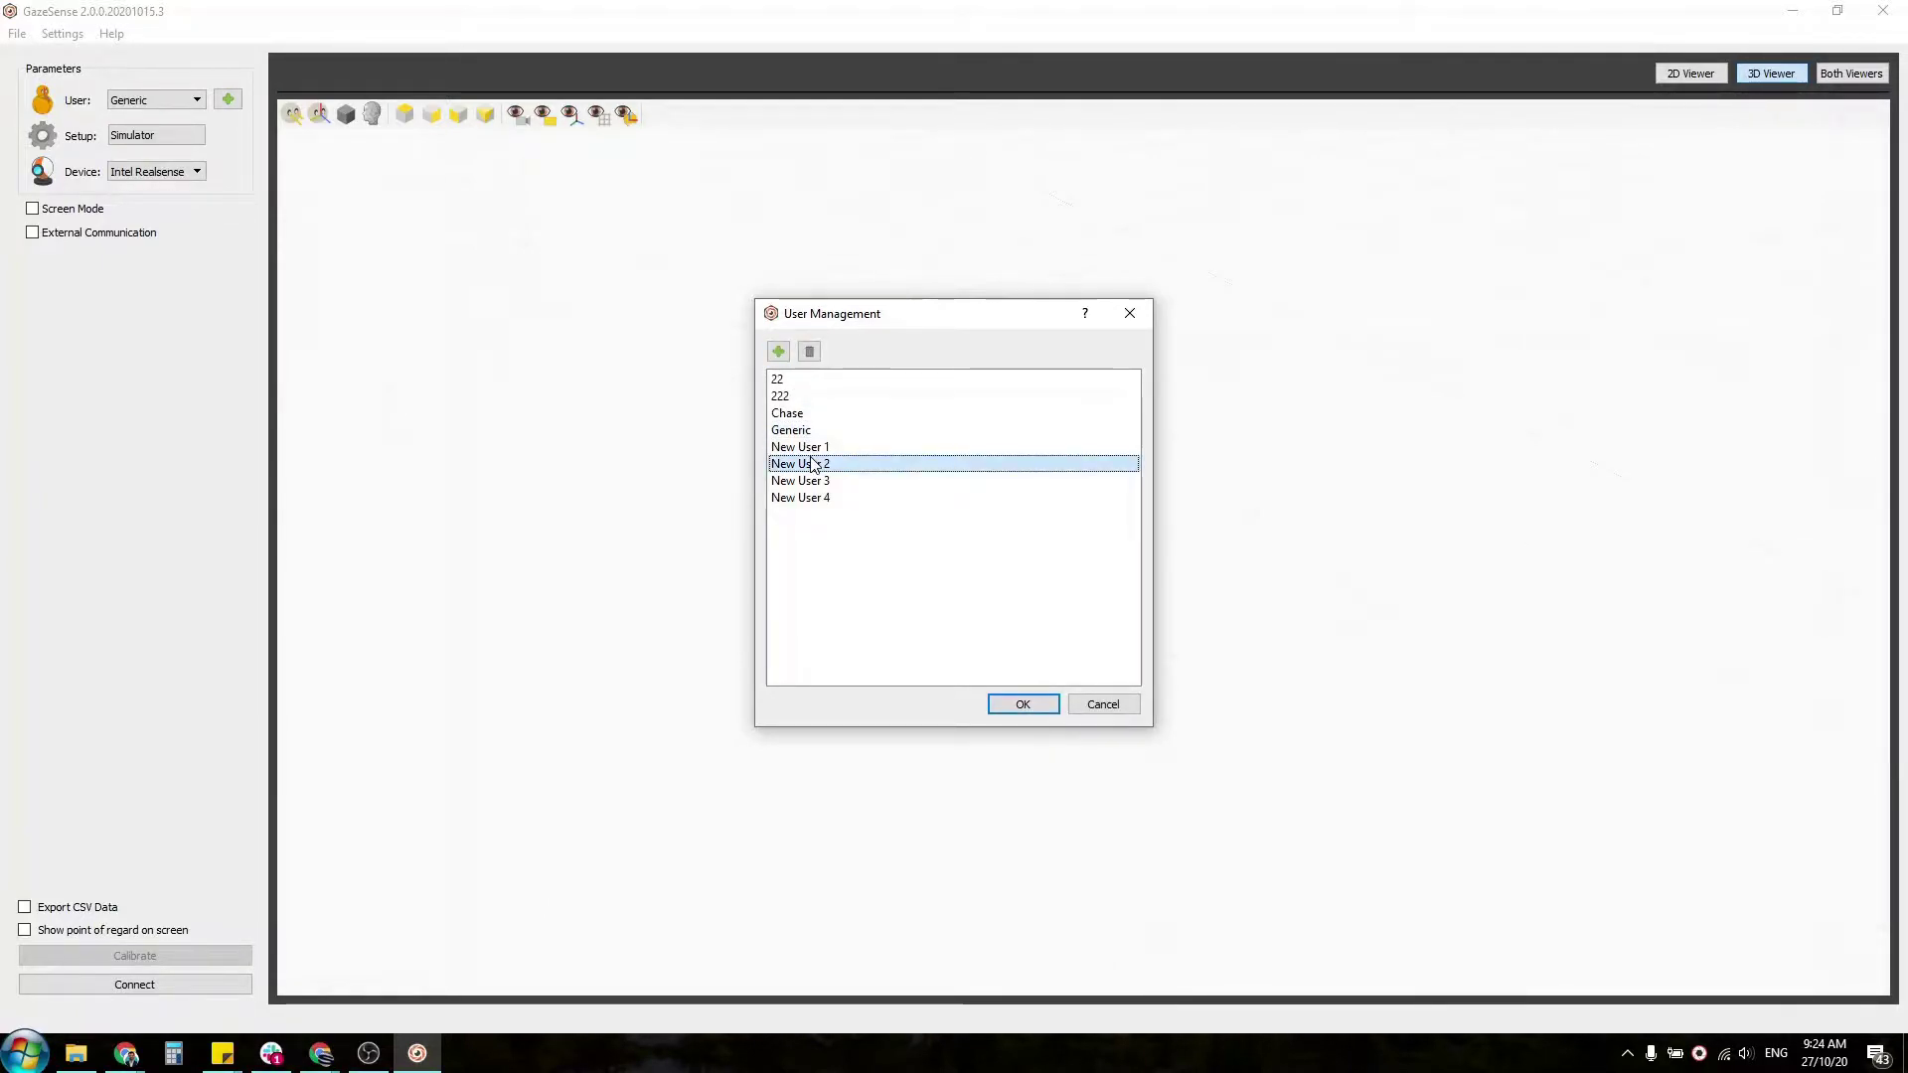
{"action": "left_click", "coordinate": [813, 464]}
{"action": "left_click", "coordinate": [894, 551]}
{"action": "left_click", "coordinate": [1022, 704]}
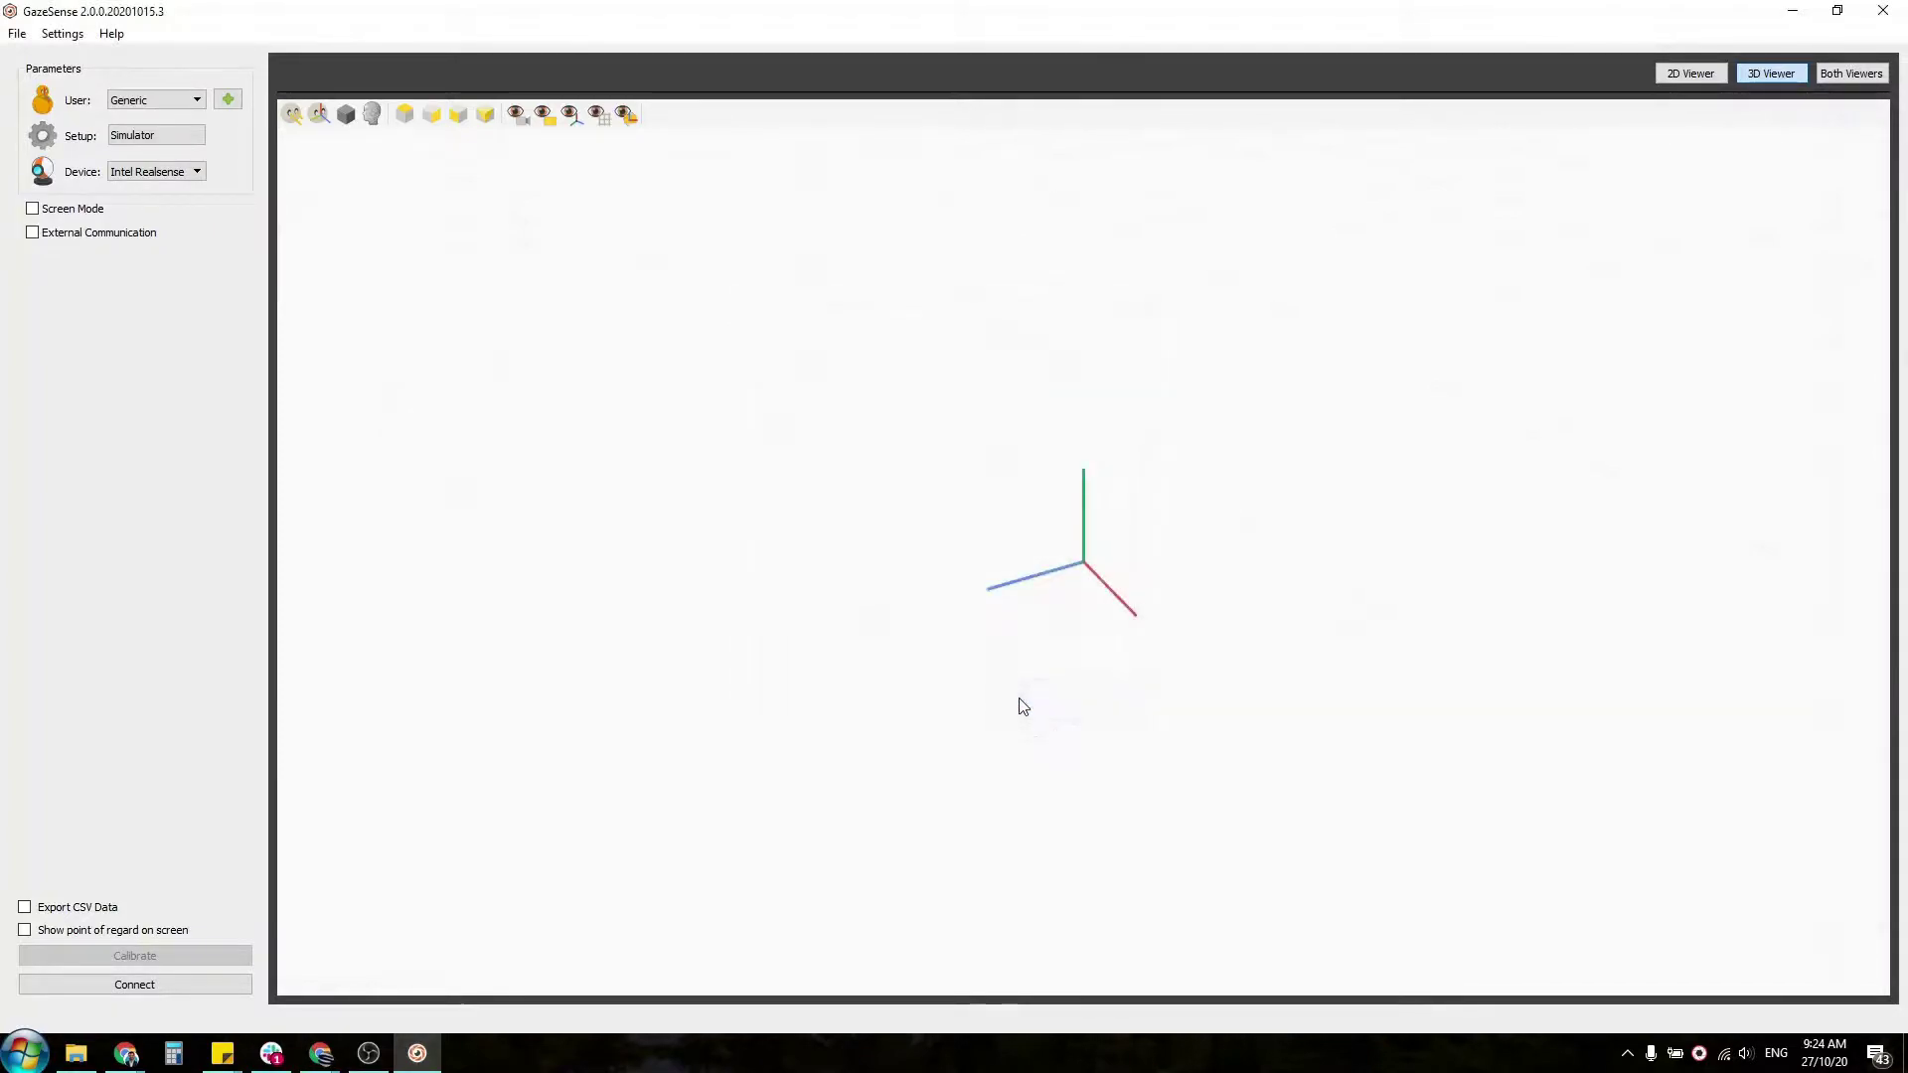
Keep Intel Realsense as the tracking device and leave External Communication (port 12000) off
{"action": "left_click", "coordinate": [189, 177]}
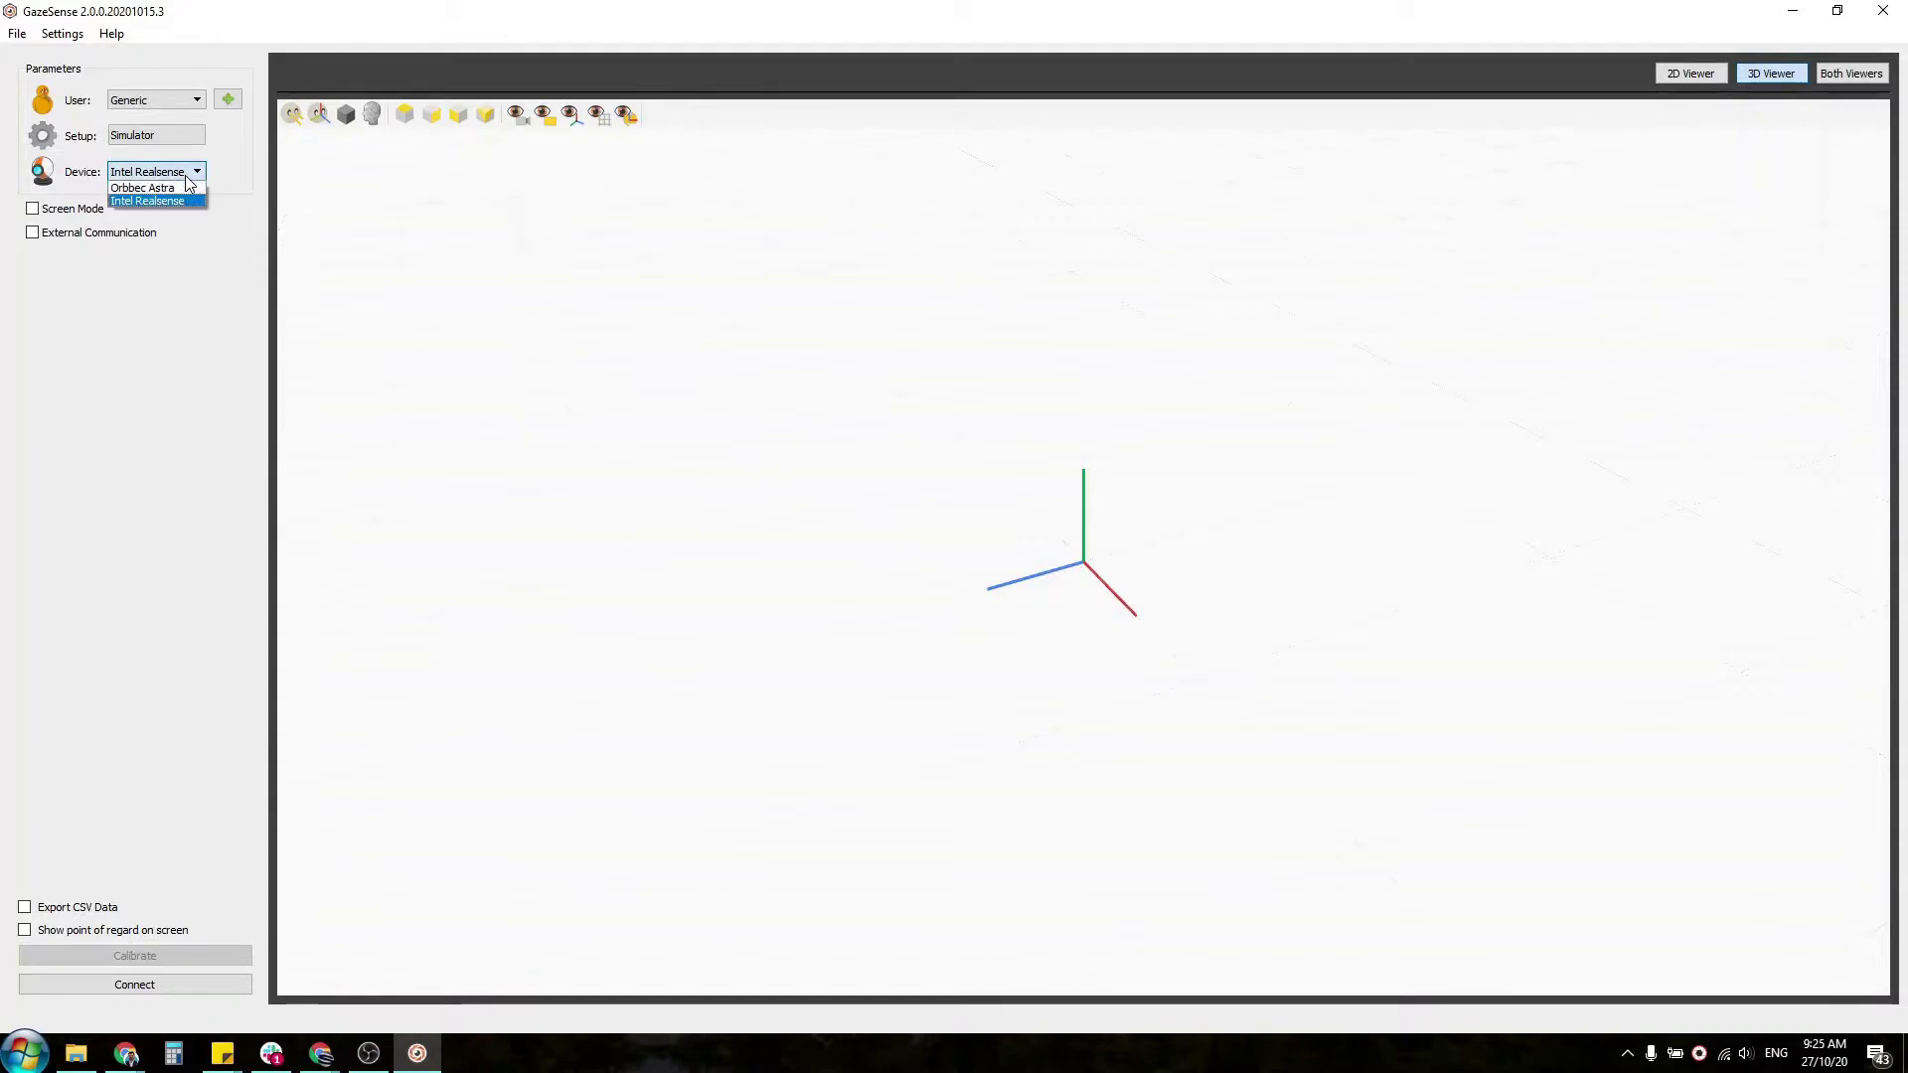
{"action": "left_click", "coordinate": [187, 173]}
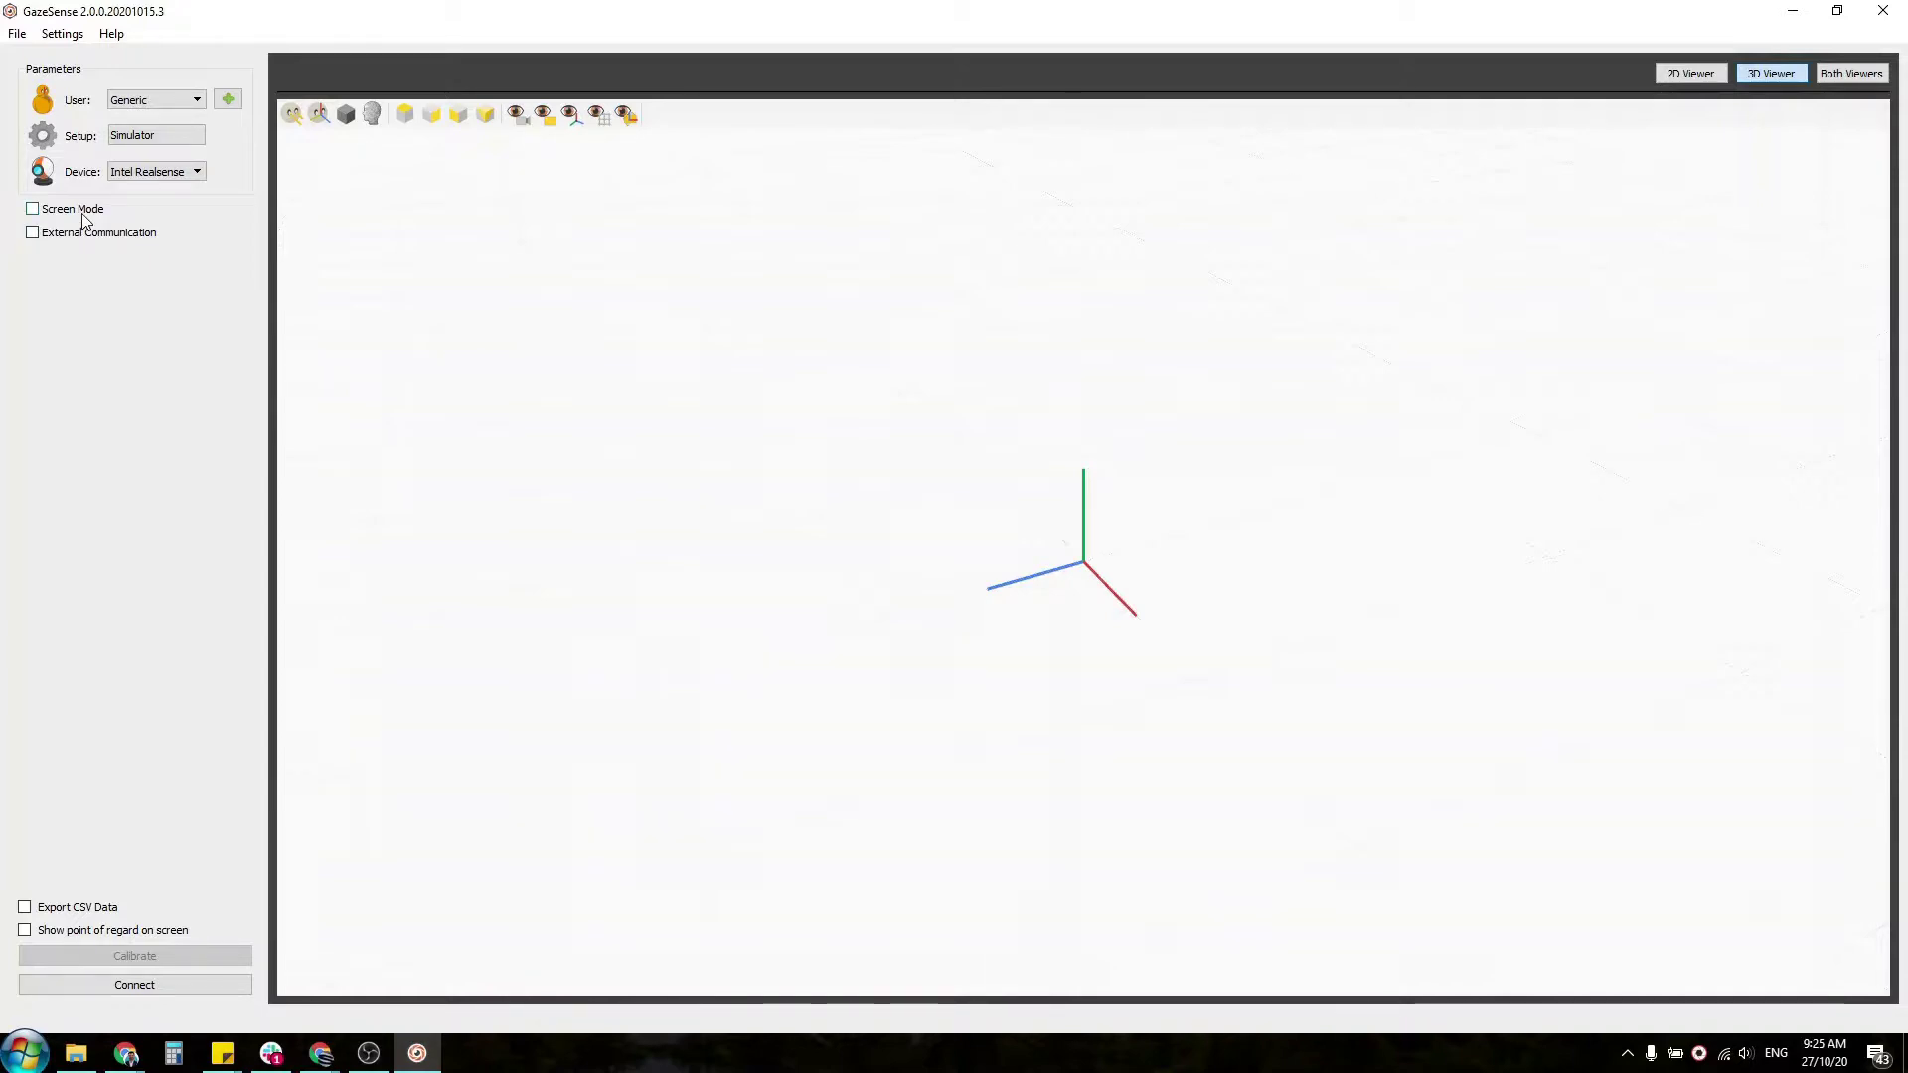
{"action": "left_click", "coordinate": [32, 233]}
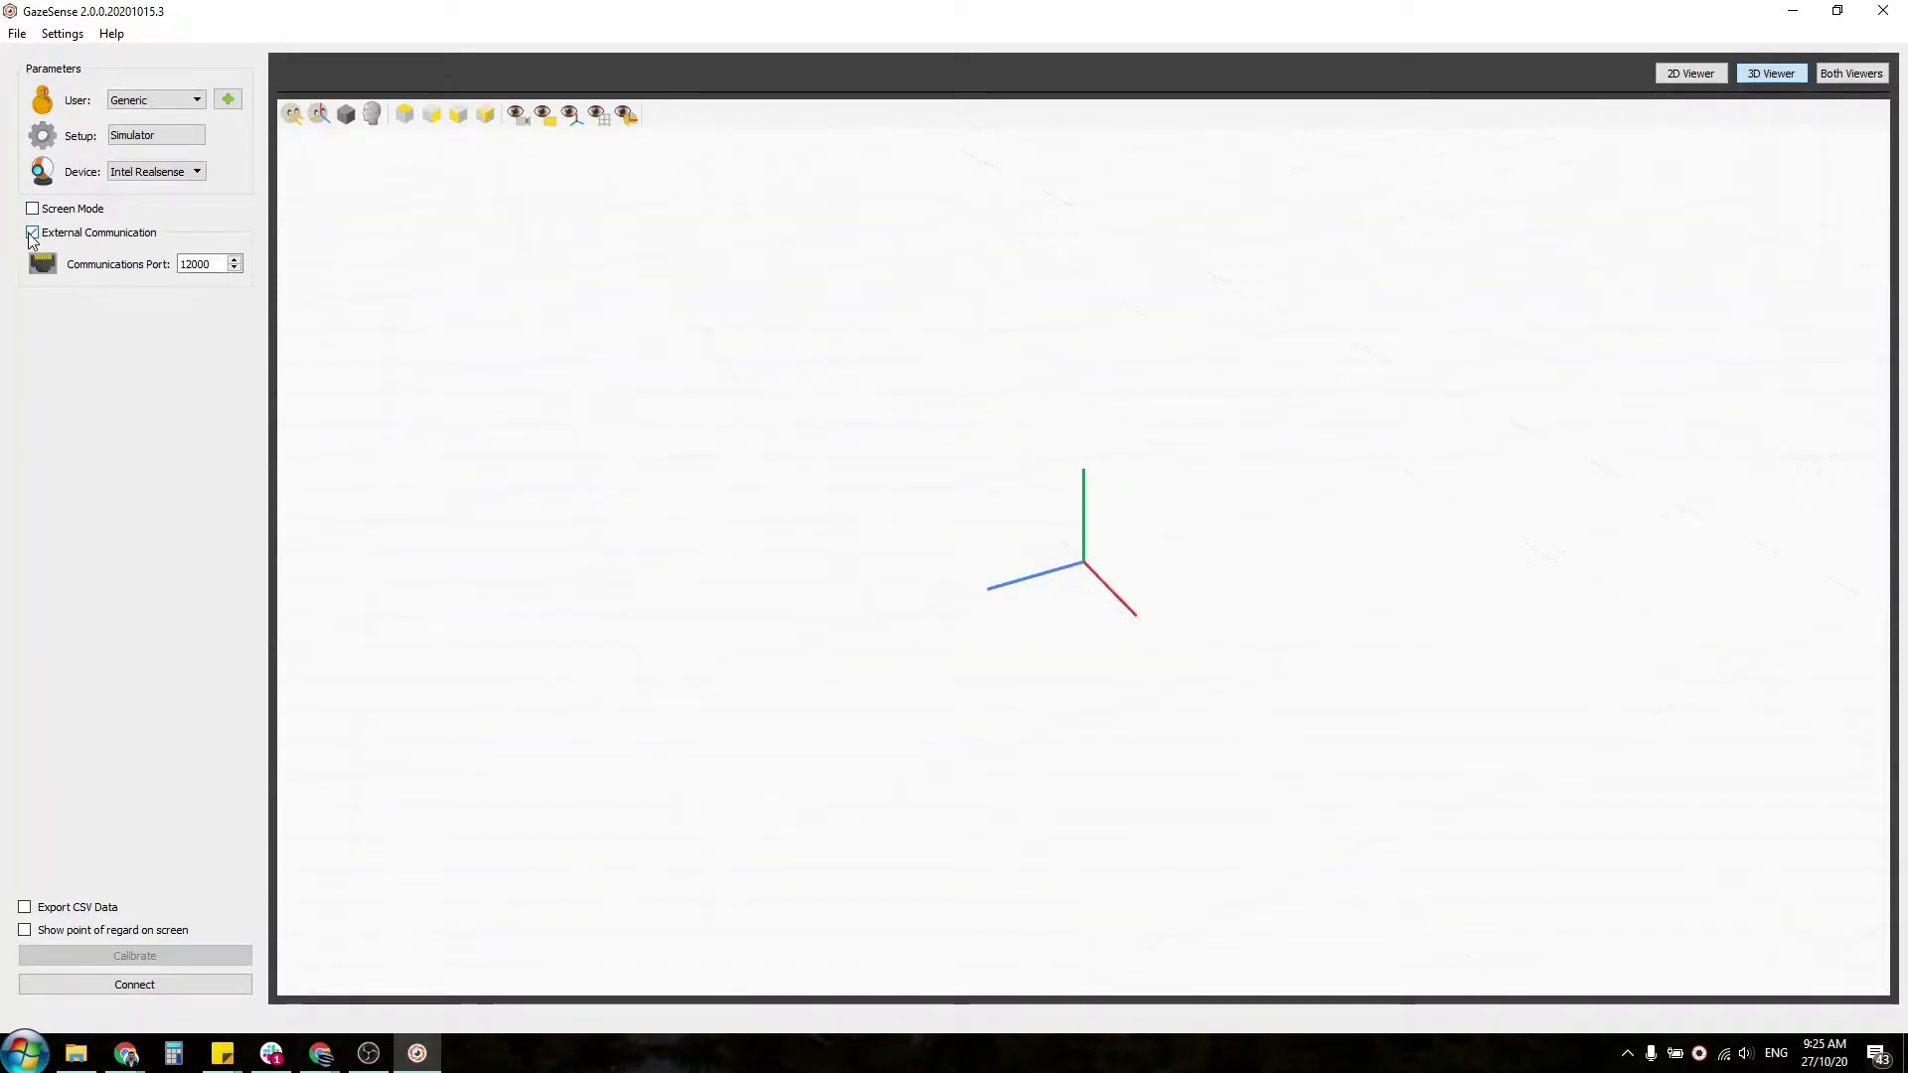
{"action": "left_click", "coordinate": [32, 234]}
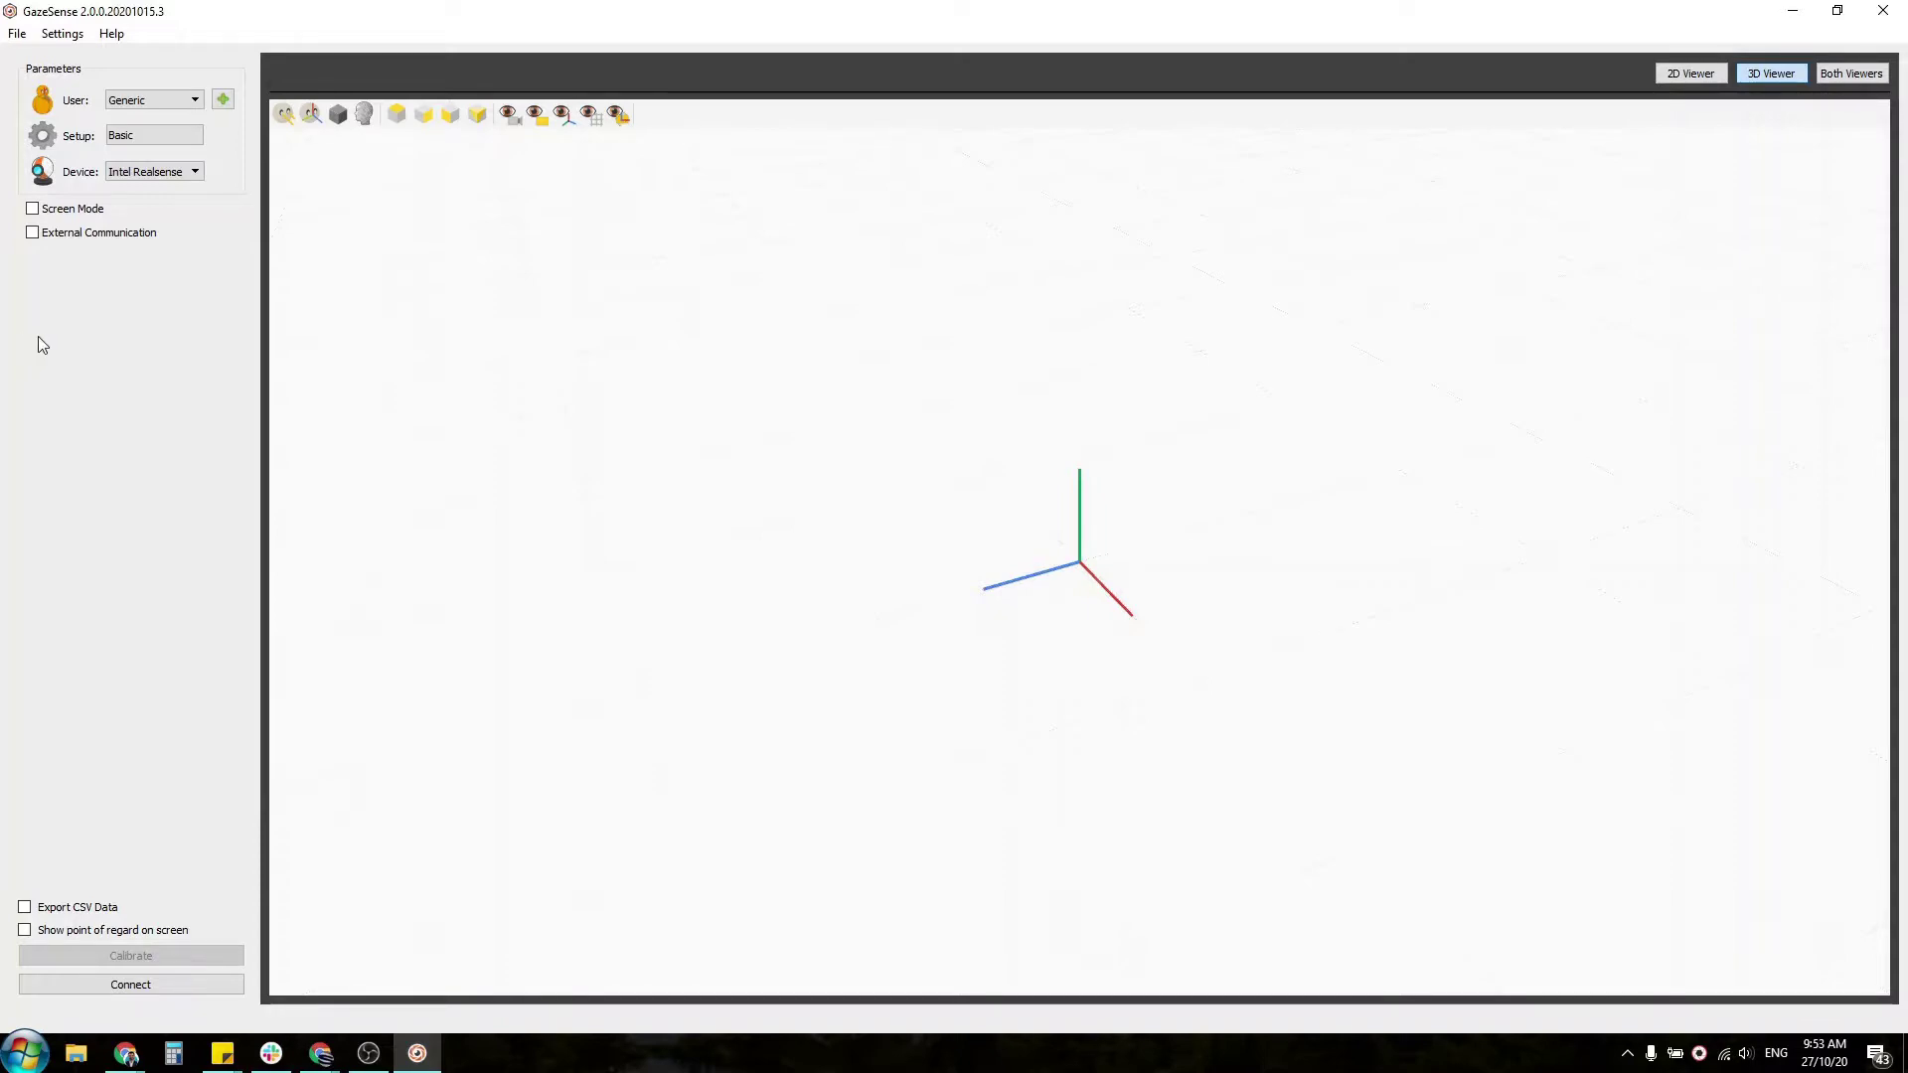
Enable Screen Mode for the 15.7-inch 1920×1080 screen and select the Camera Tilt value
{"action": "left_click", "coordinate": [32, 209]}
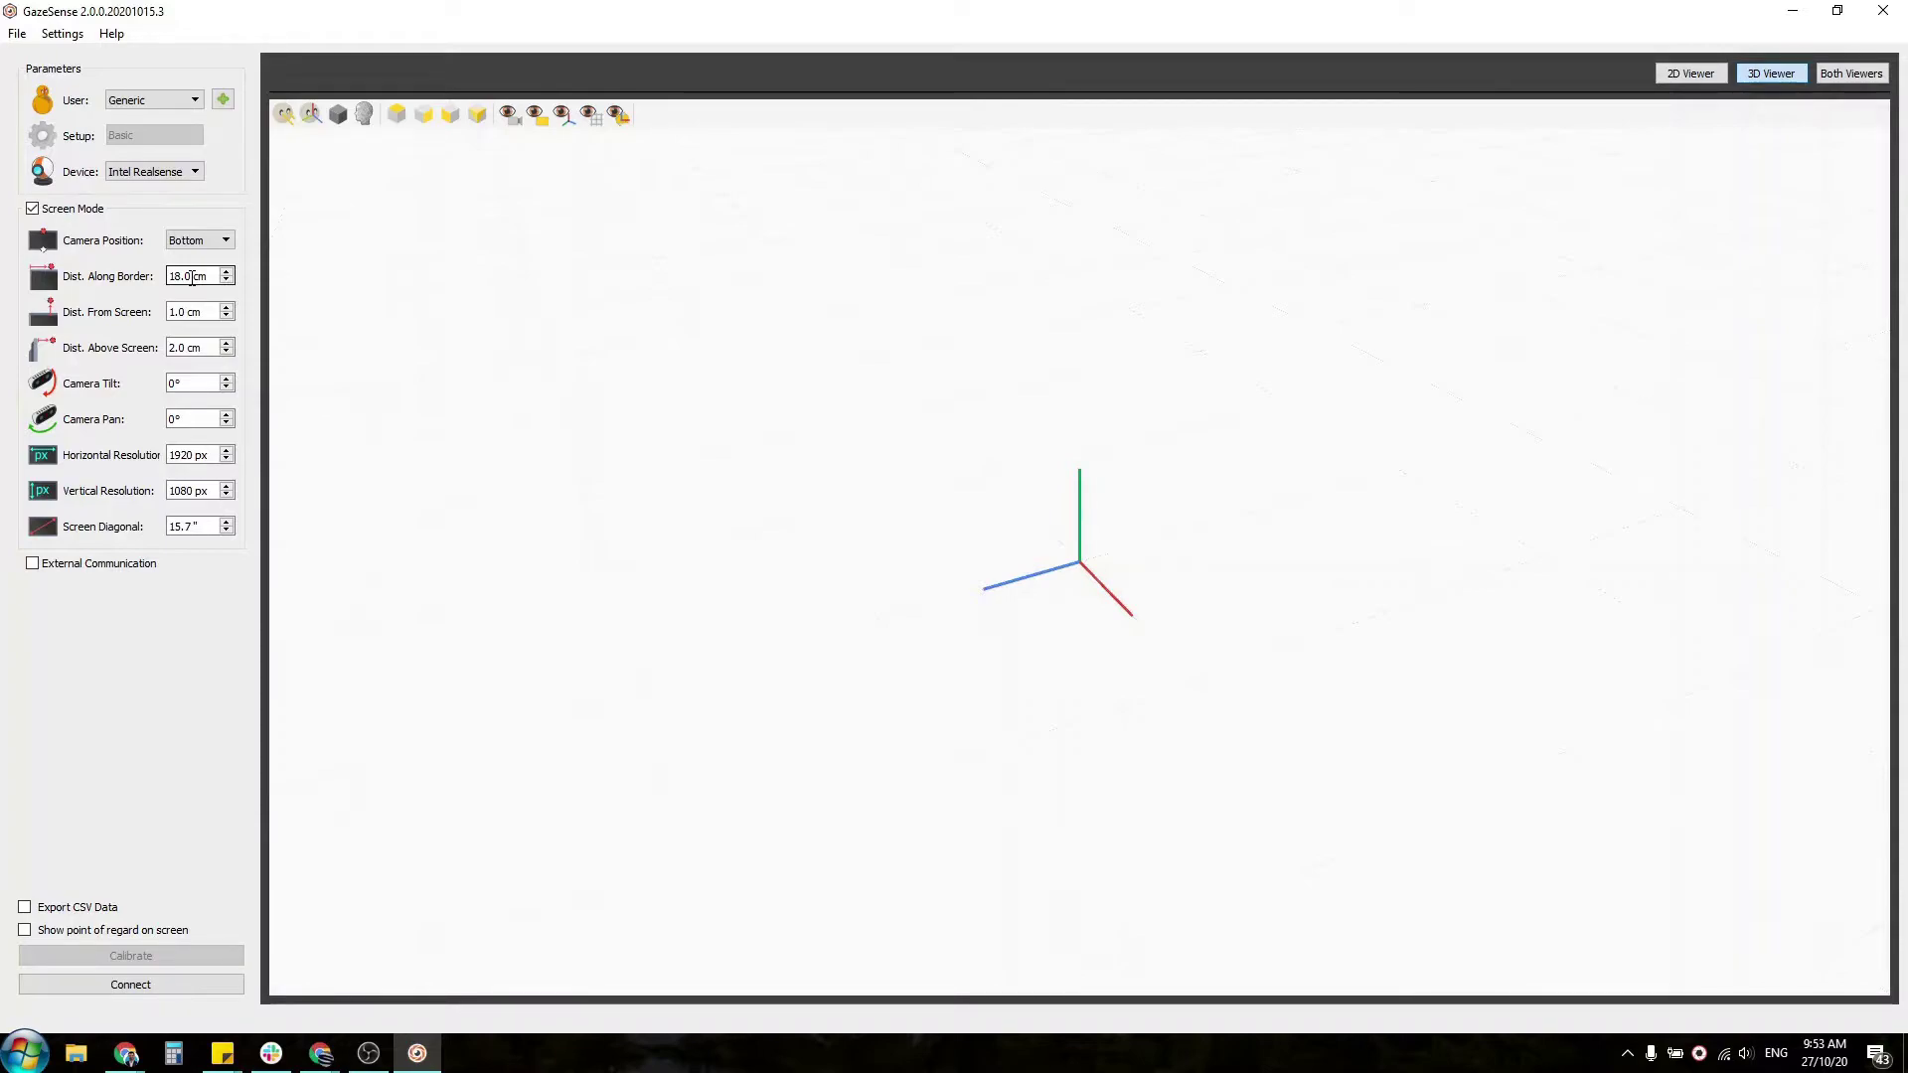
{"action": "double_click", "coordinate": [182, 386]}
Connect to the tracking camera and view the red screen and camera model frontally
{"action": "left_click", "coordinate": [117, 987]}
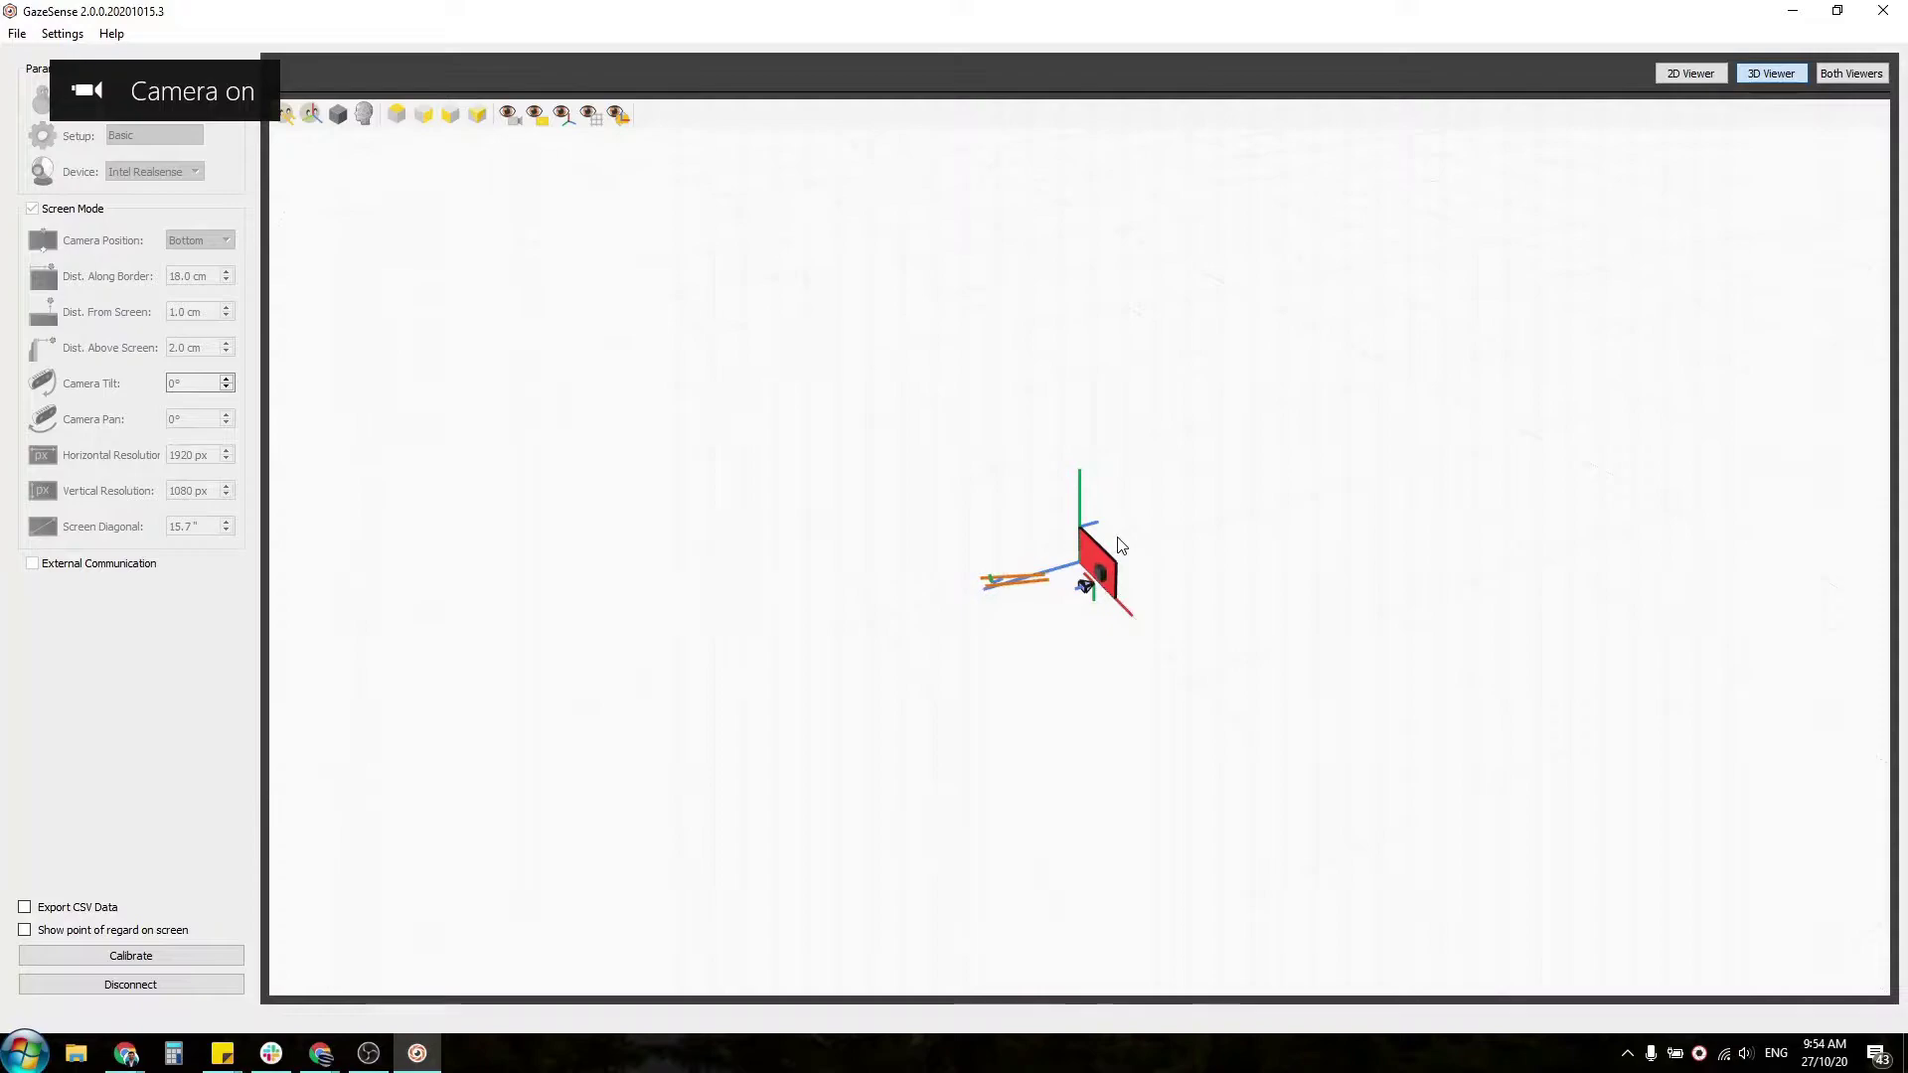
{"action": "scroll", "coordinate": [1120, 546], "scroll_direction": "up", "scroll_amount": 1}
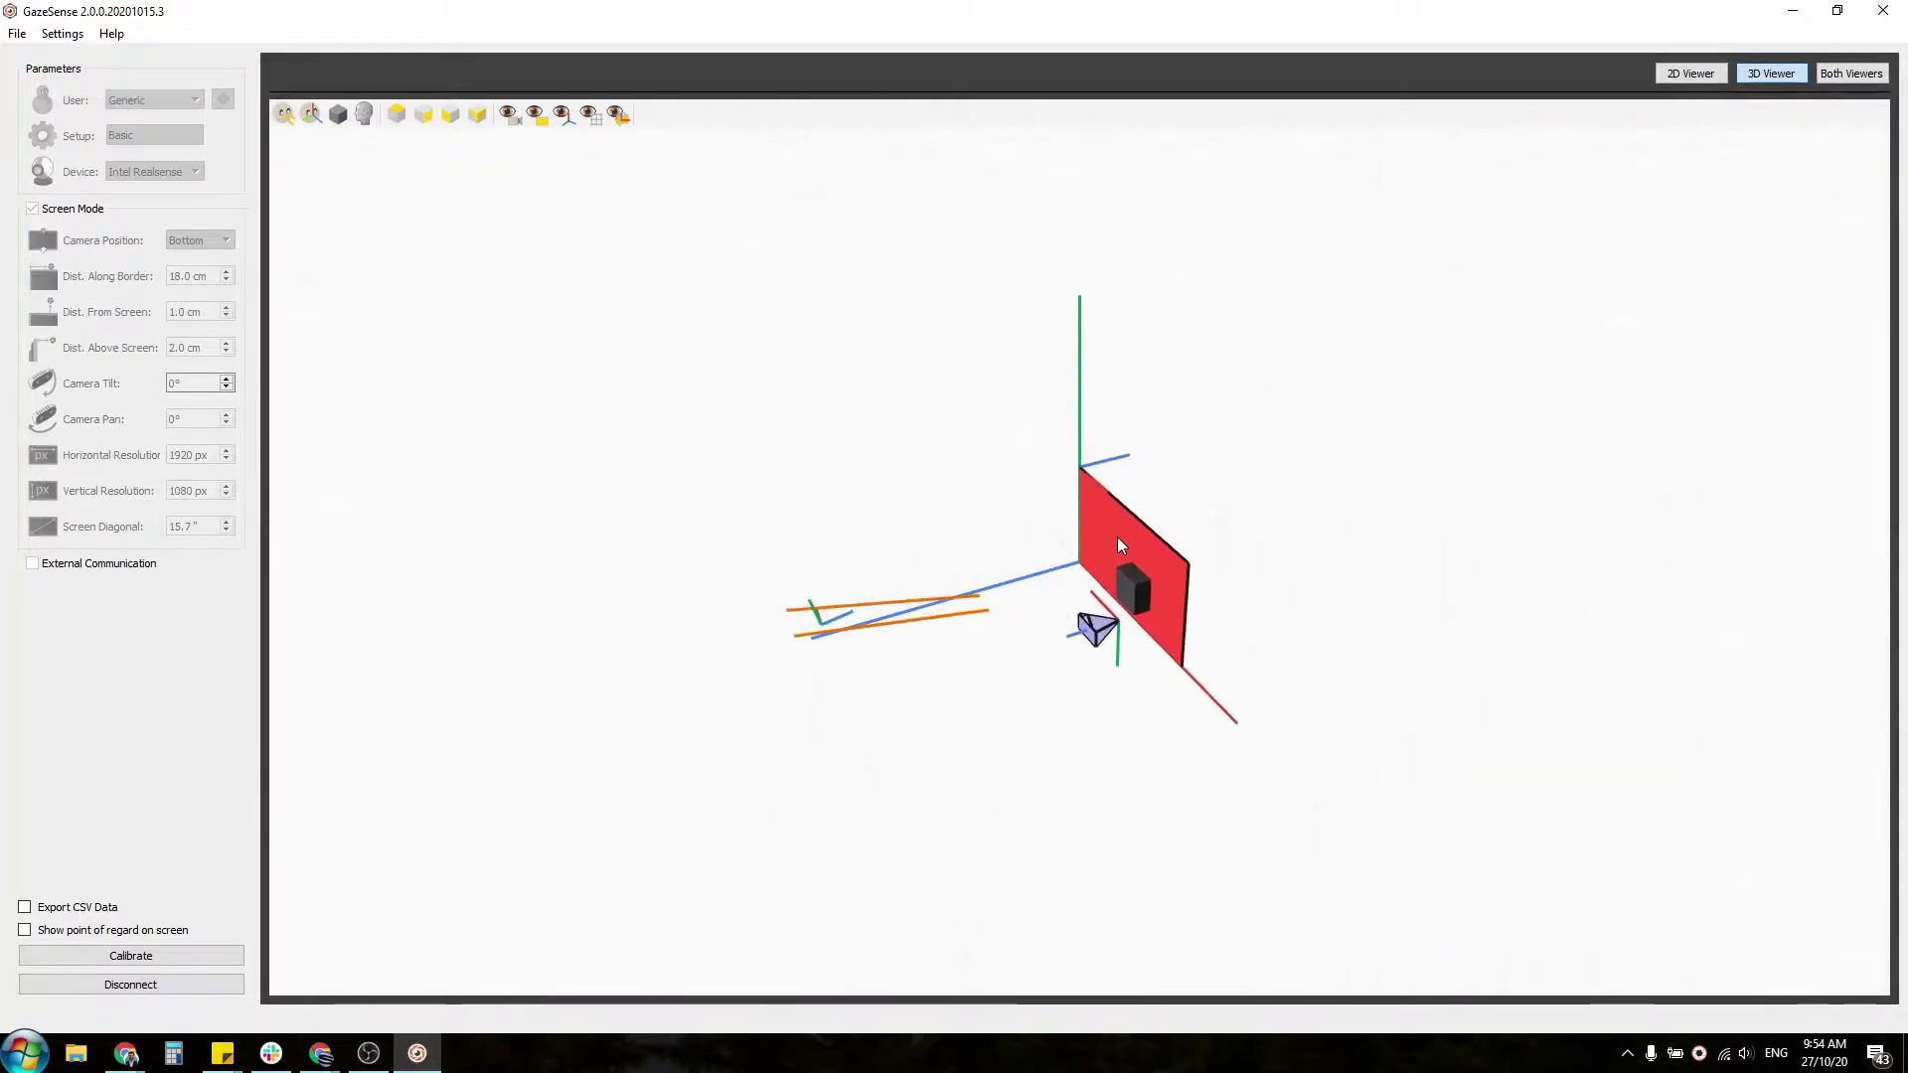
{"action": "left_click_drag", "start_coordinate": [1117, 537], "coordinate": [1156, 513]}
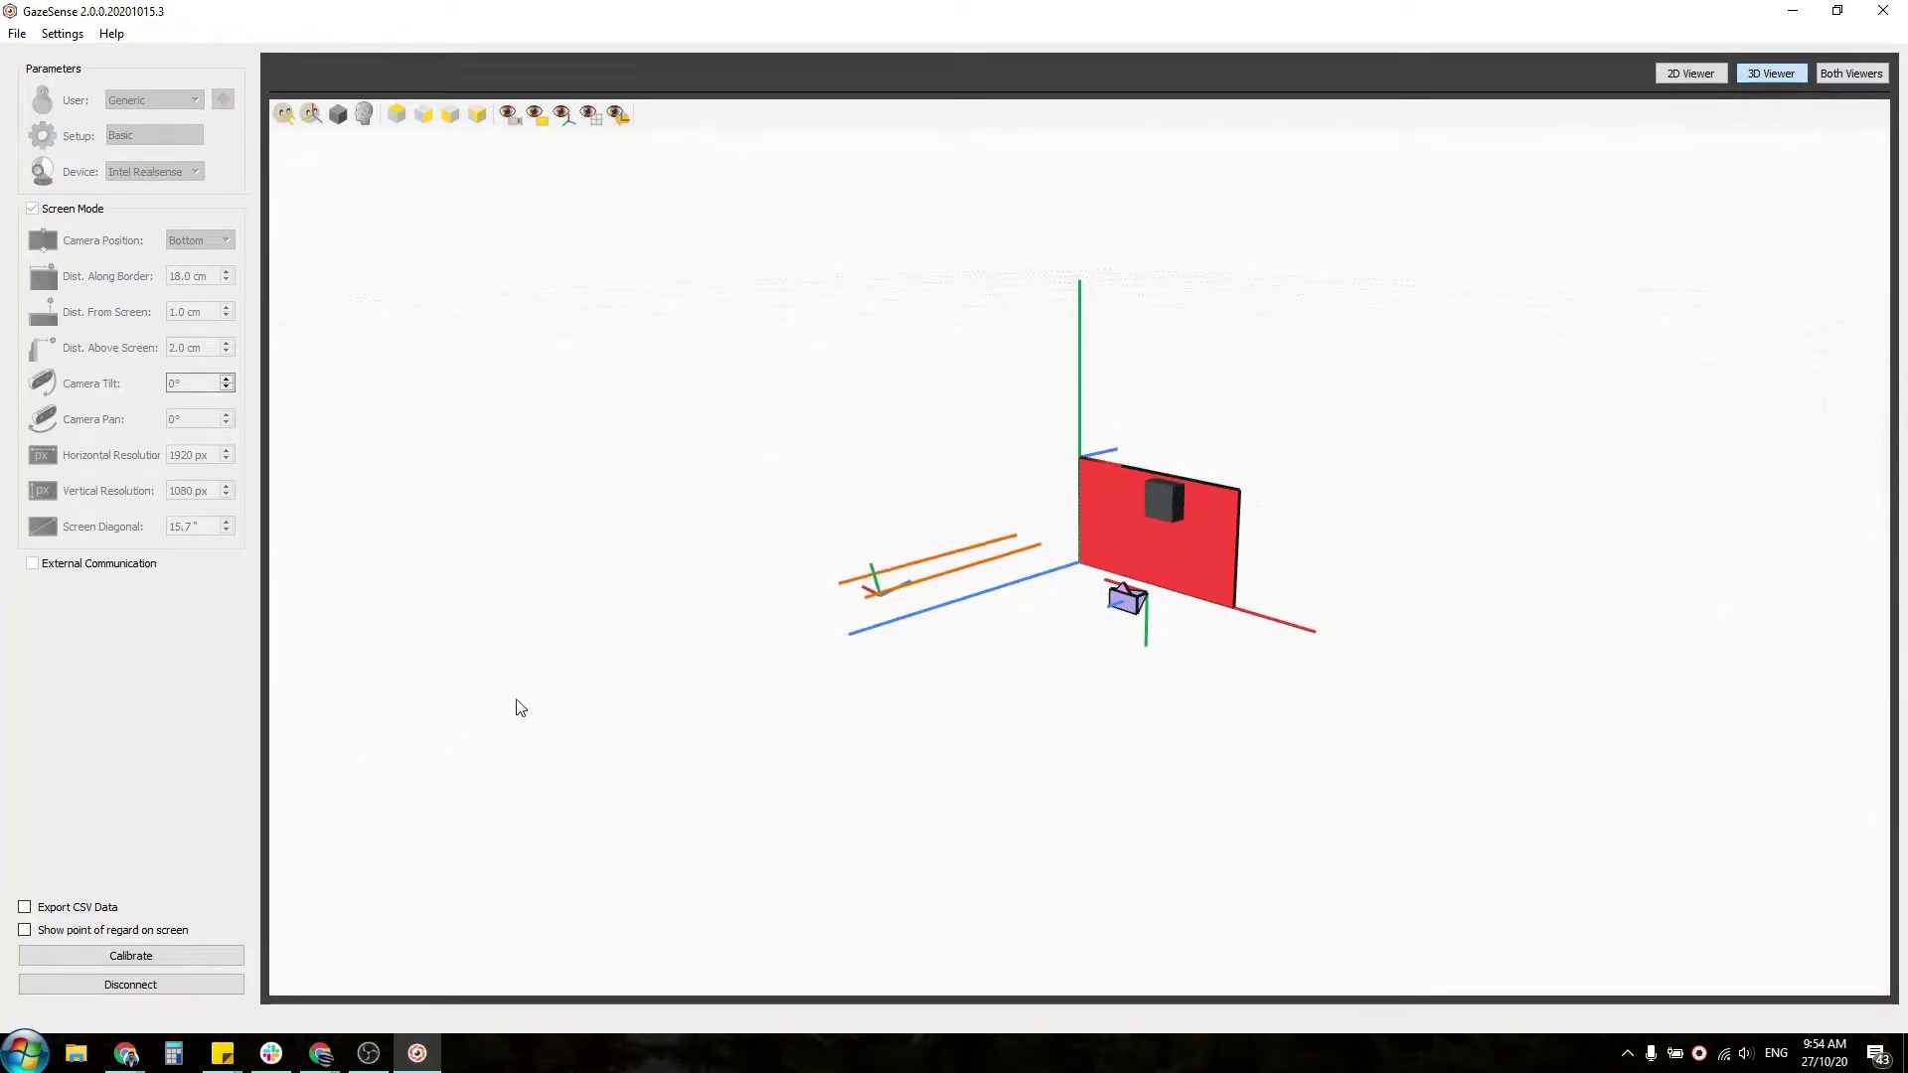
Show the 2D camera feed beside a widened 3D scene, then return to the 3D-only view
{"action": "left_click", "coordinate": [1685, 80]}
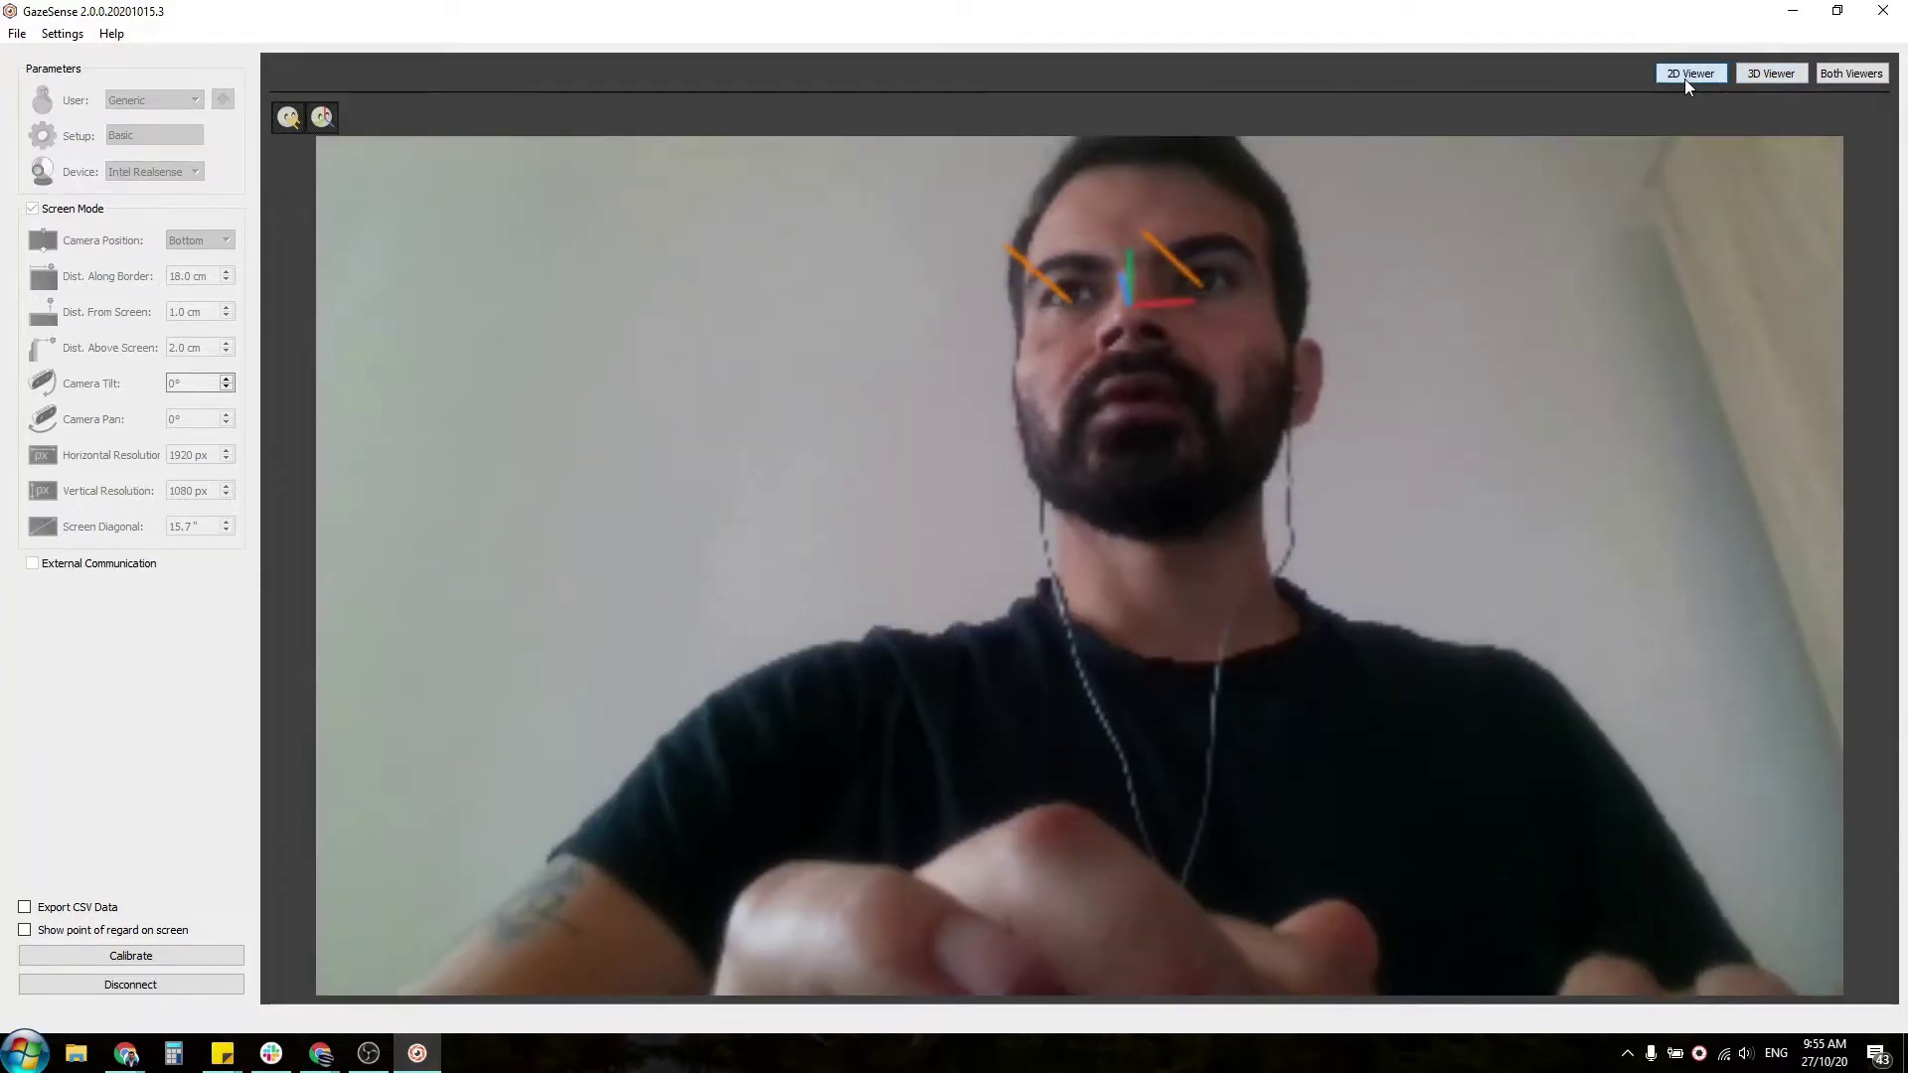
{"action": "left_click", "coordinate": [1856, 72]}
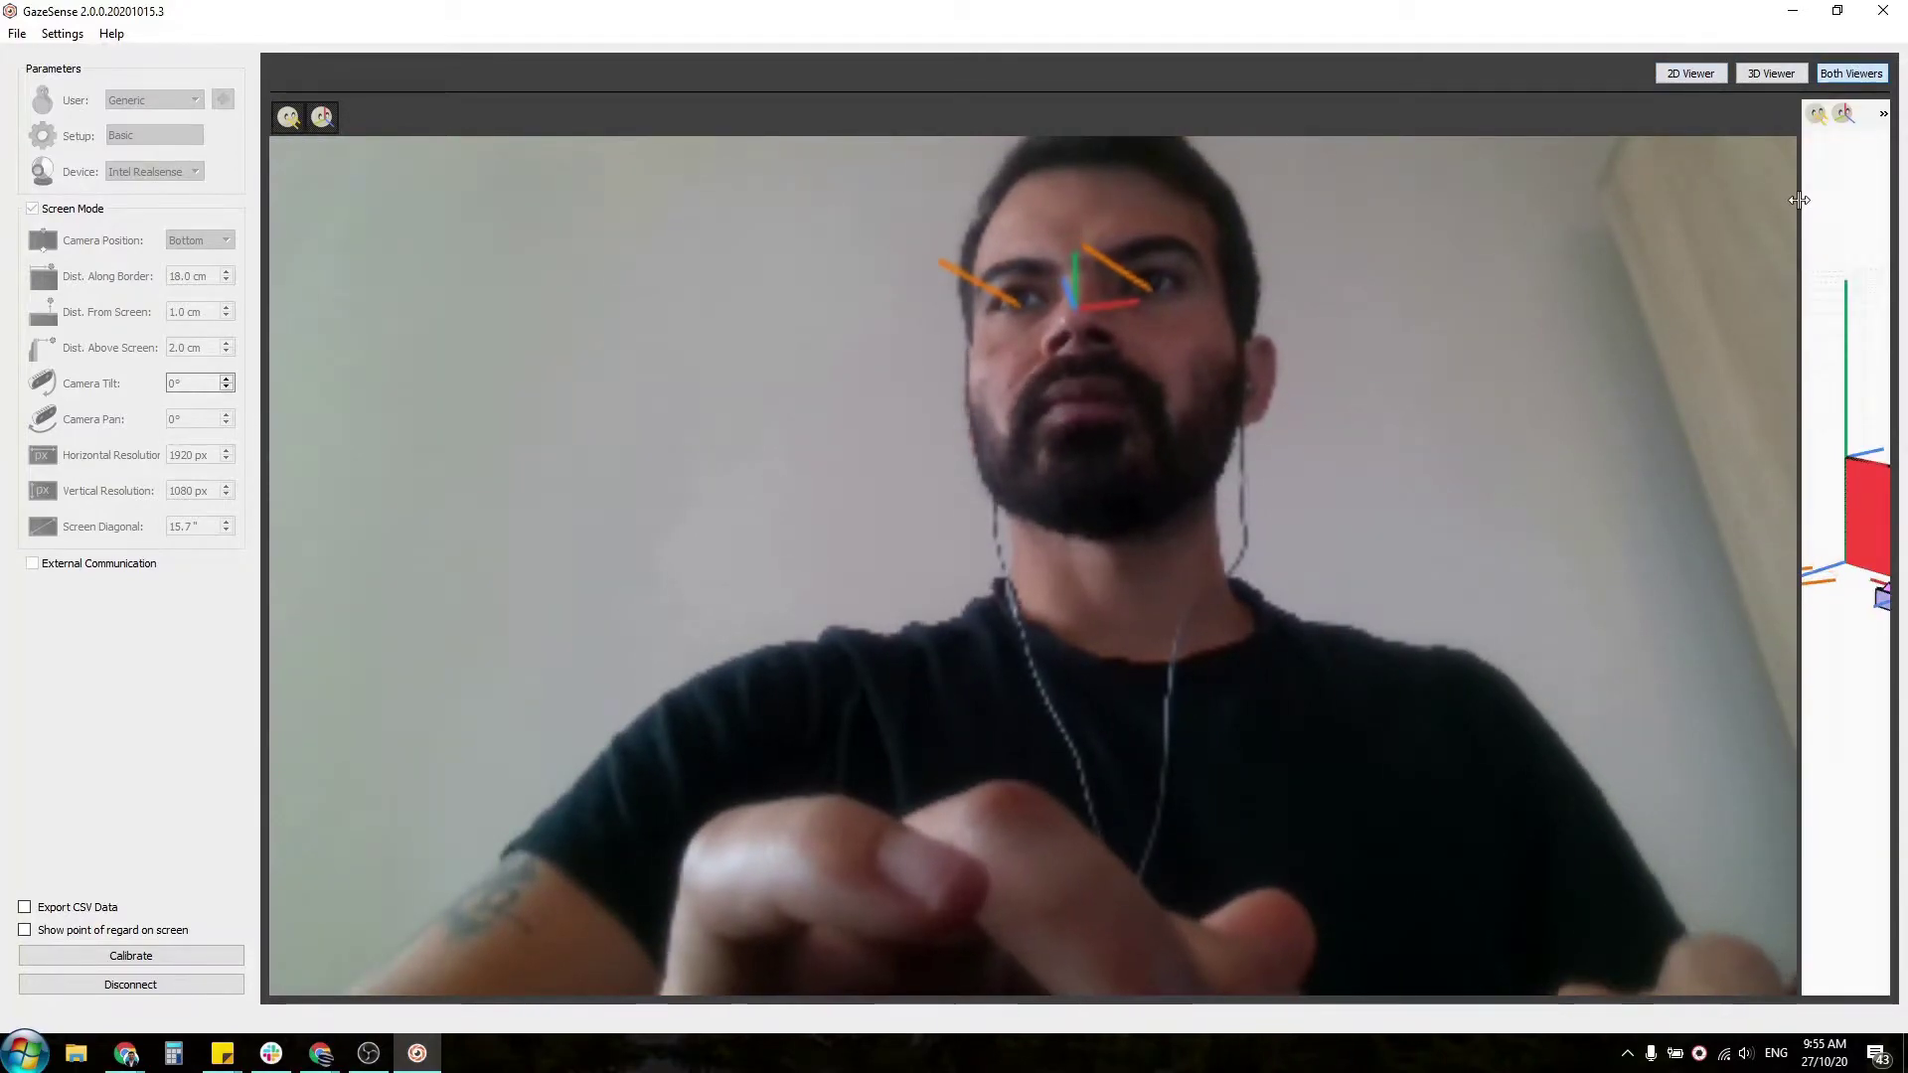
{"action": "left_click_drag", "start_coordinate": [1799, 200], "coordinate": [1313, 398]}
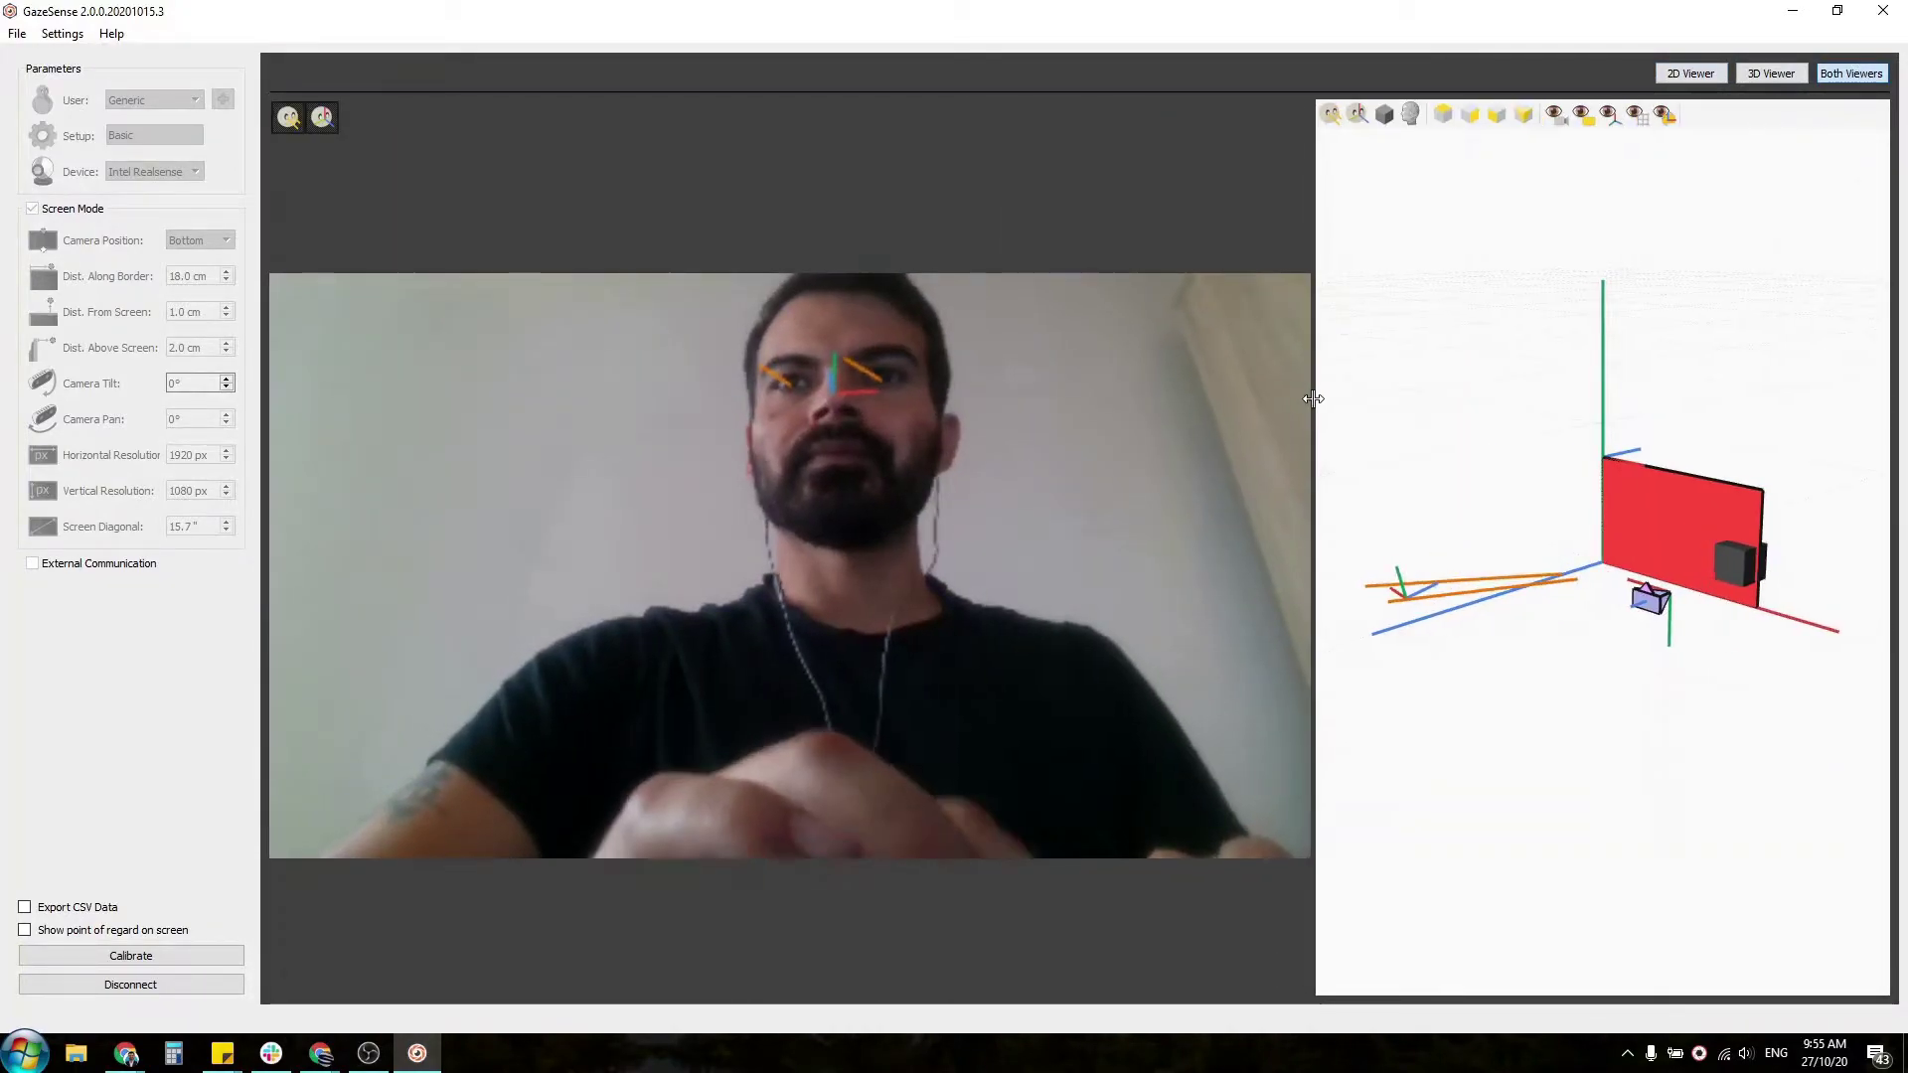
{"action": "left_click", "coordinate": [1765, 80]}
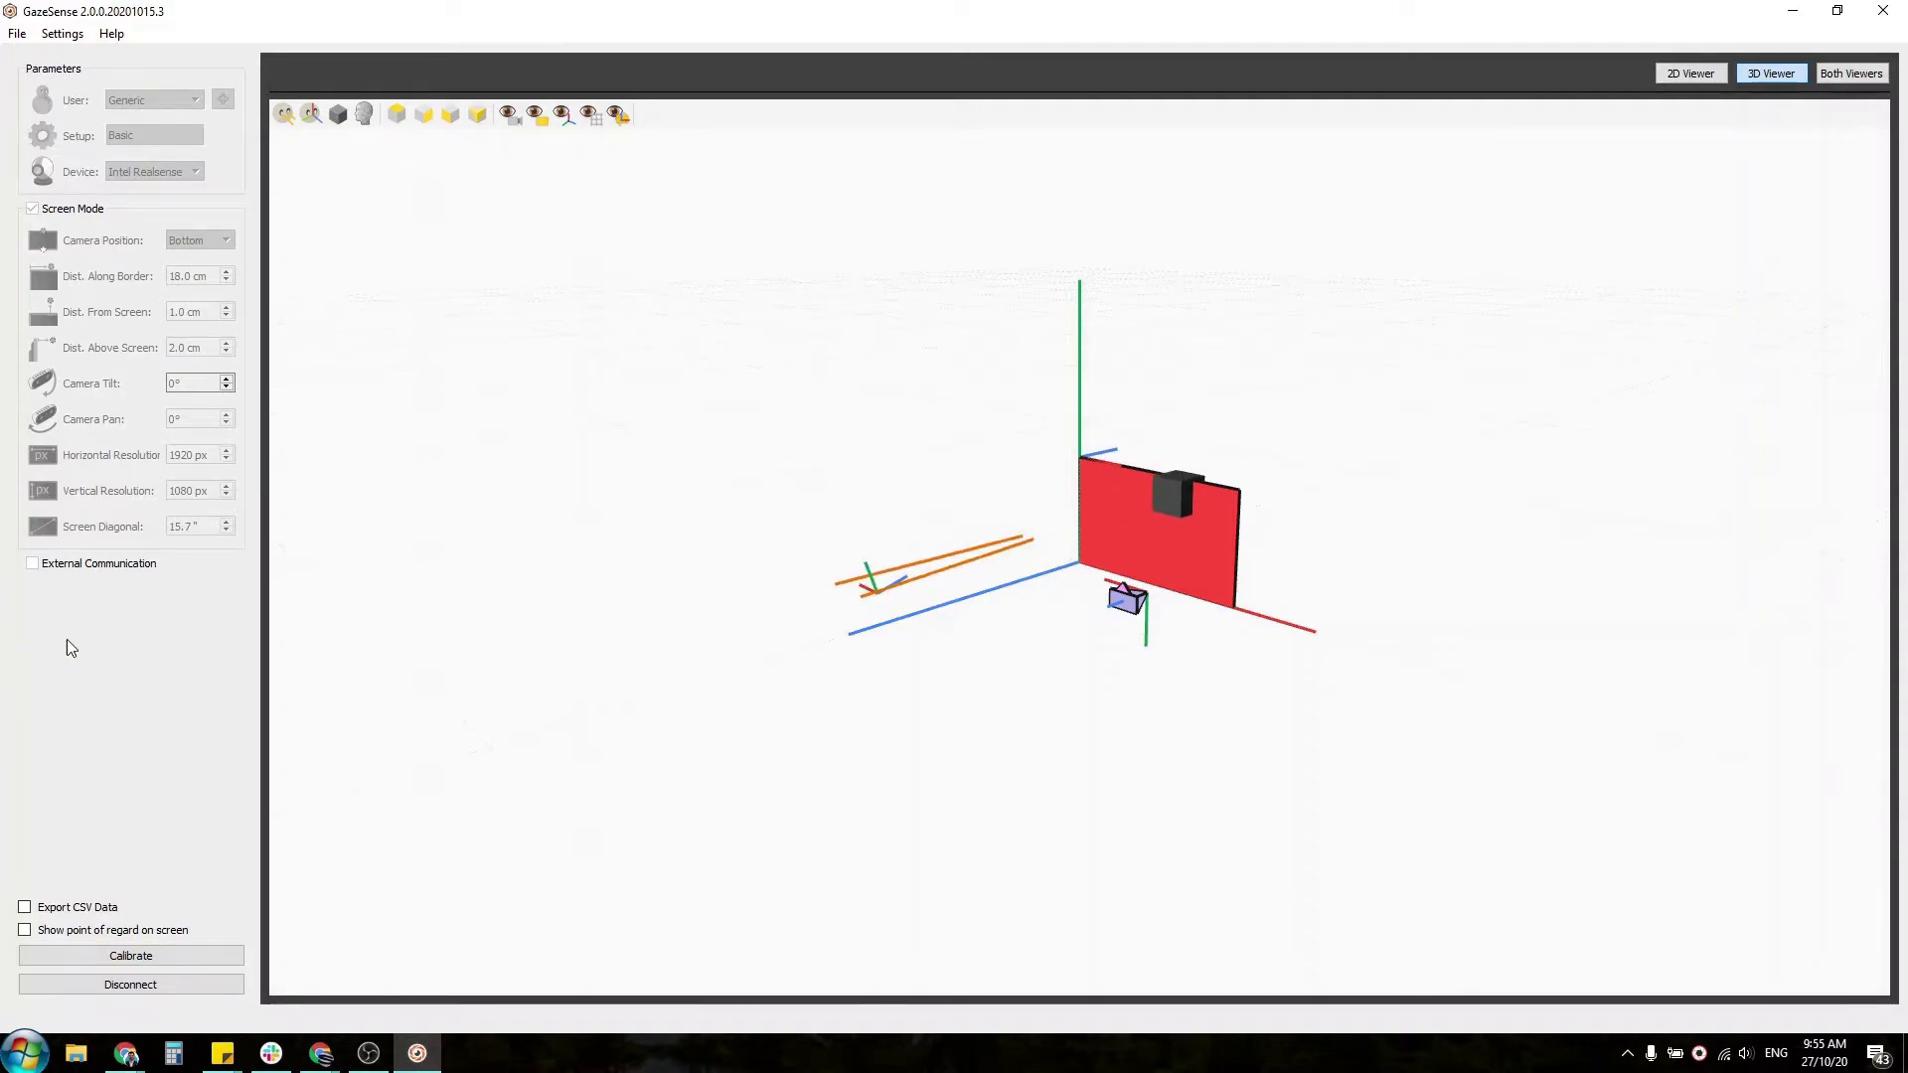
Toggle the head point cloud display, then disconnect from the tracking camera
{"action": "left_click", "coordinate": [363, 116]}
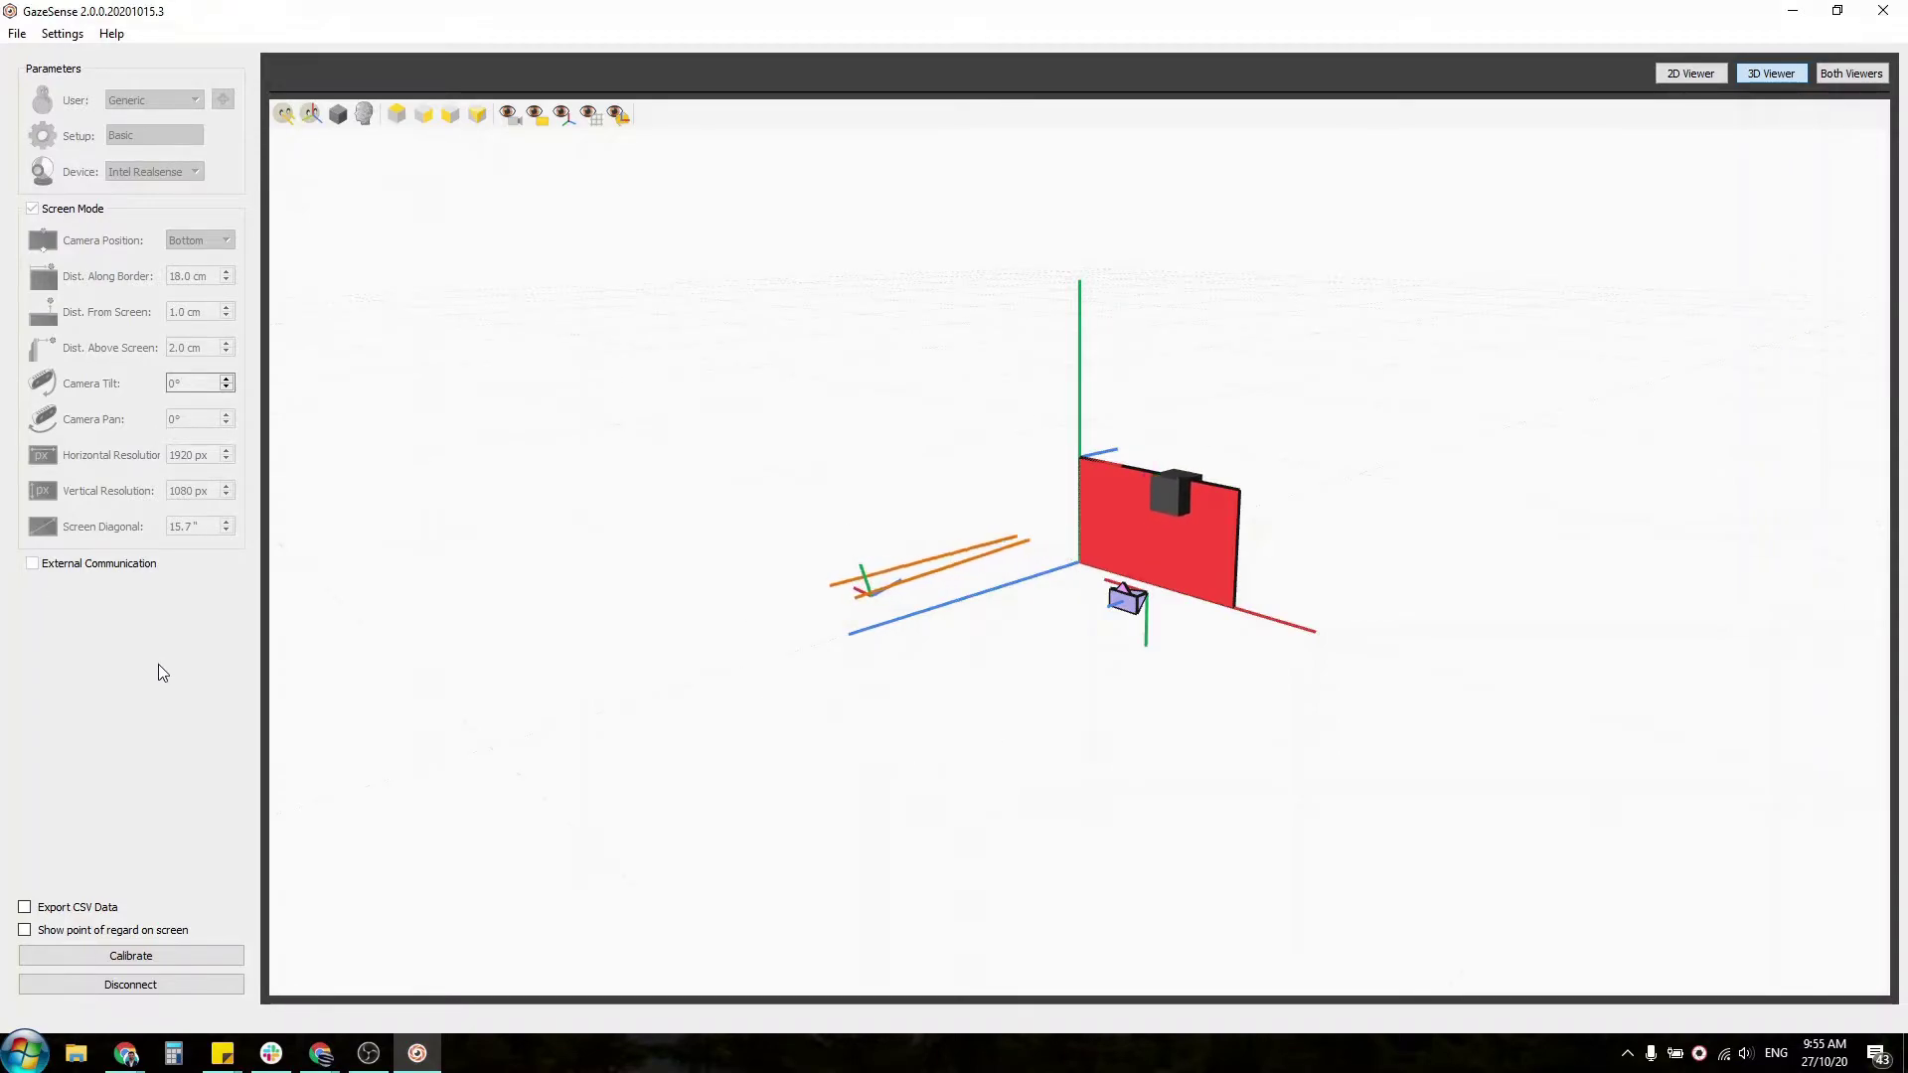
{"action": "left_click", "coordinate": [164, 988]}
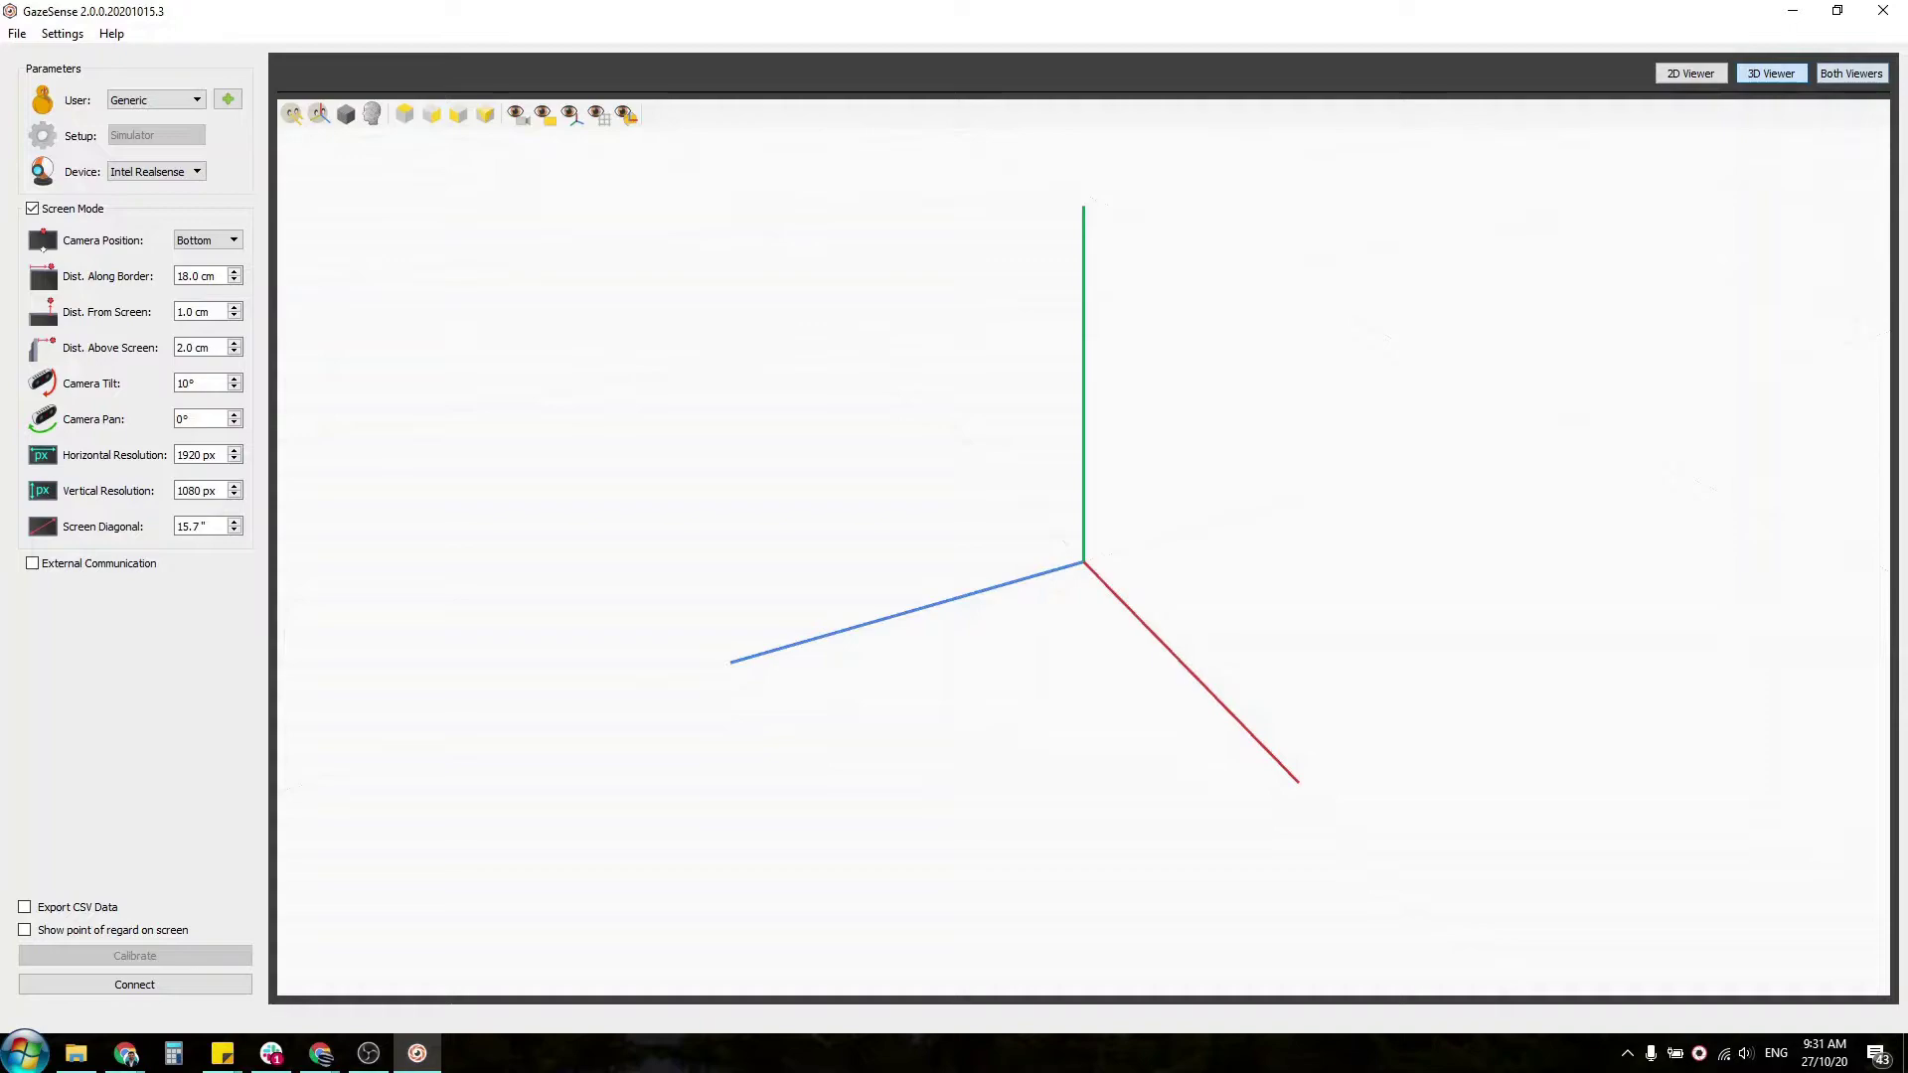
Turn off Screen Mode and bring up the Setup Selection dialog
{"action": "left_click", "coordinate": [34, 209]}
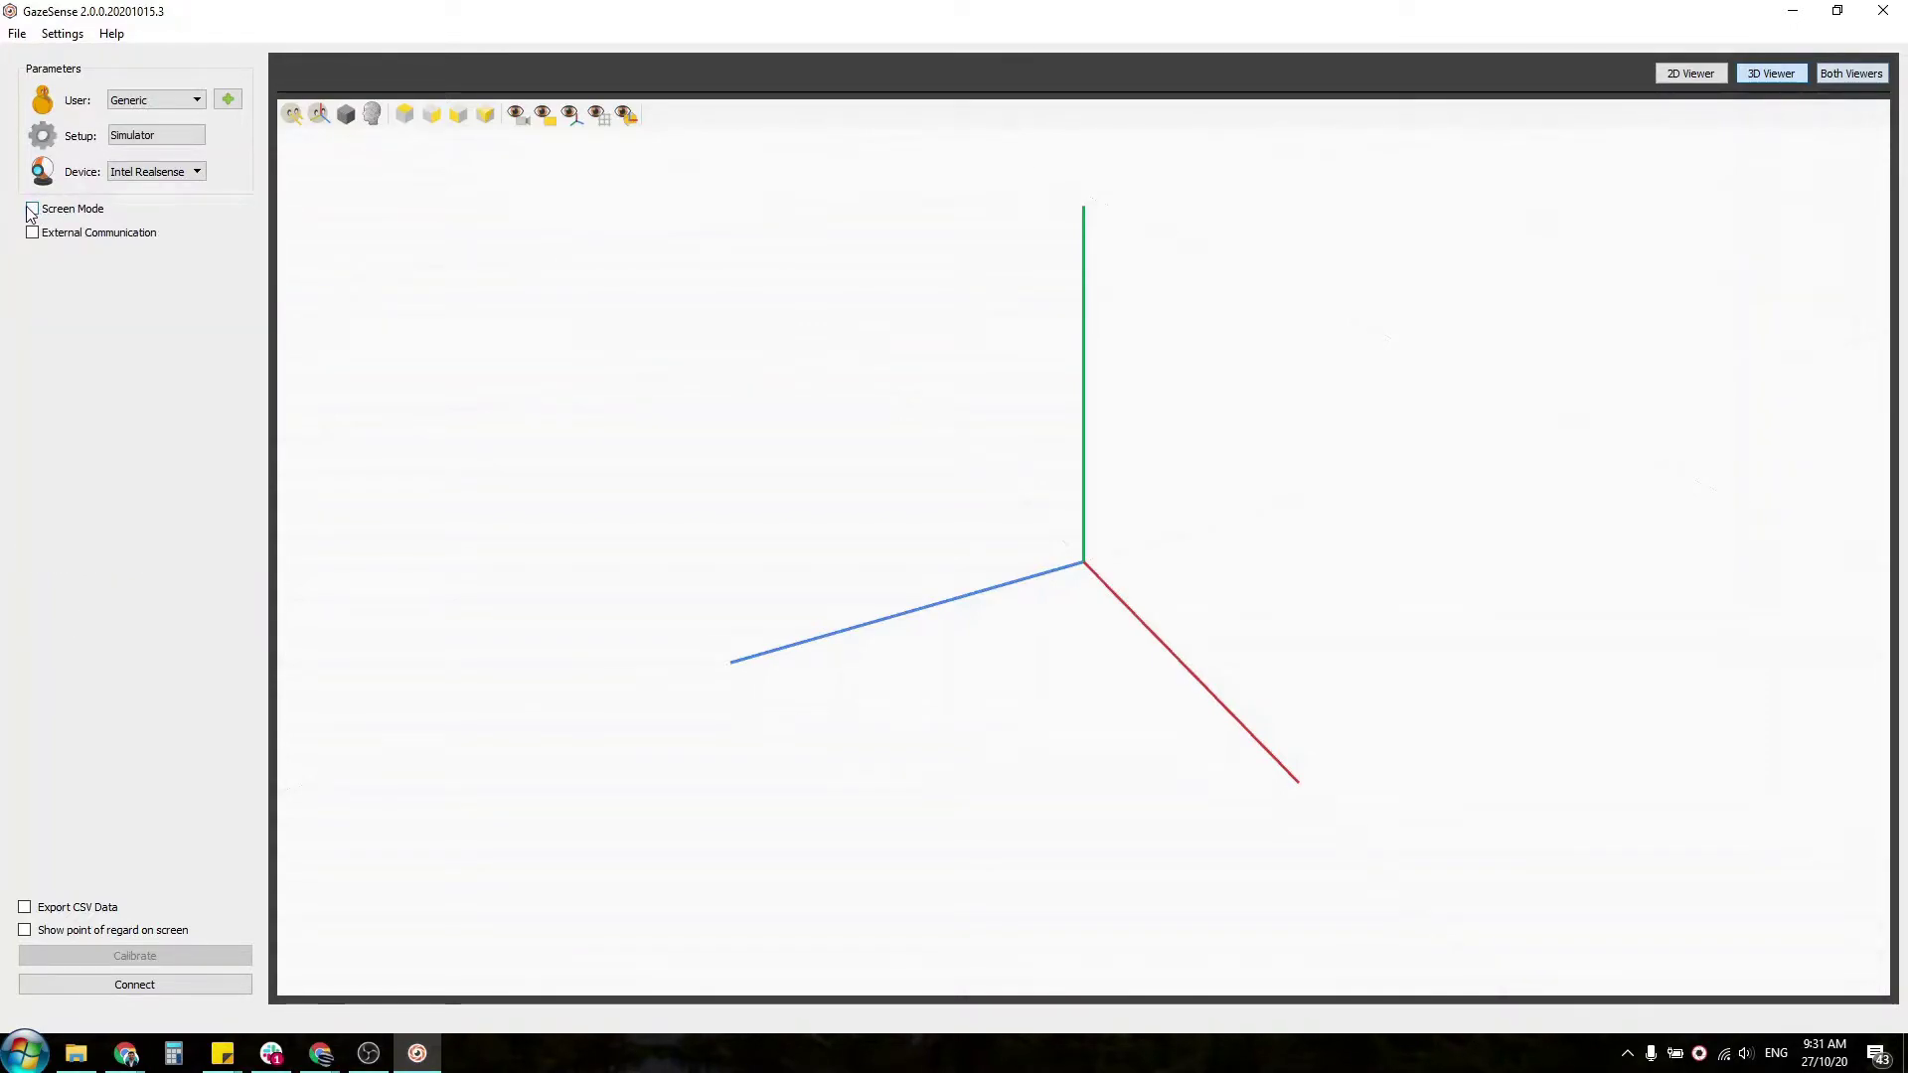
{"action": "left_click", "coordinate": [132, 140]}
{"action": "left_click", "coordinate": [143, 139]}
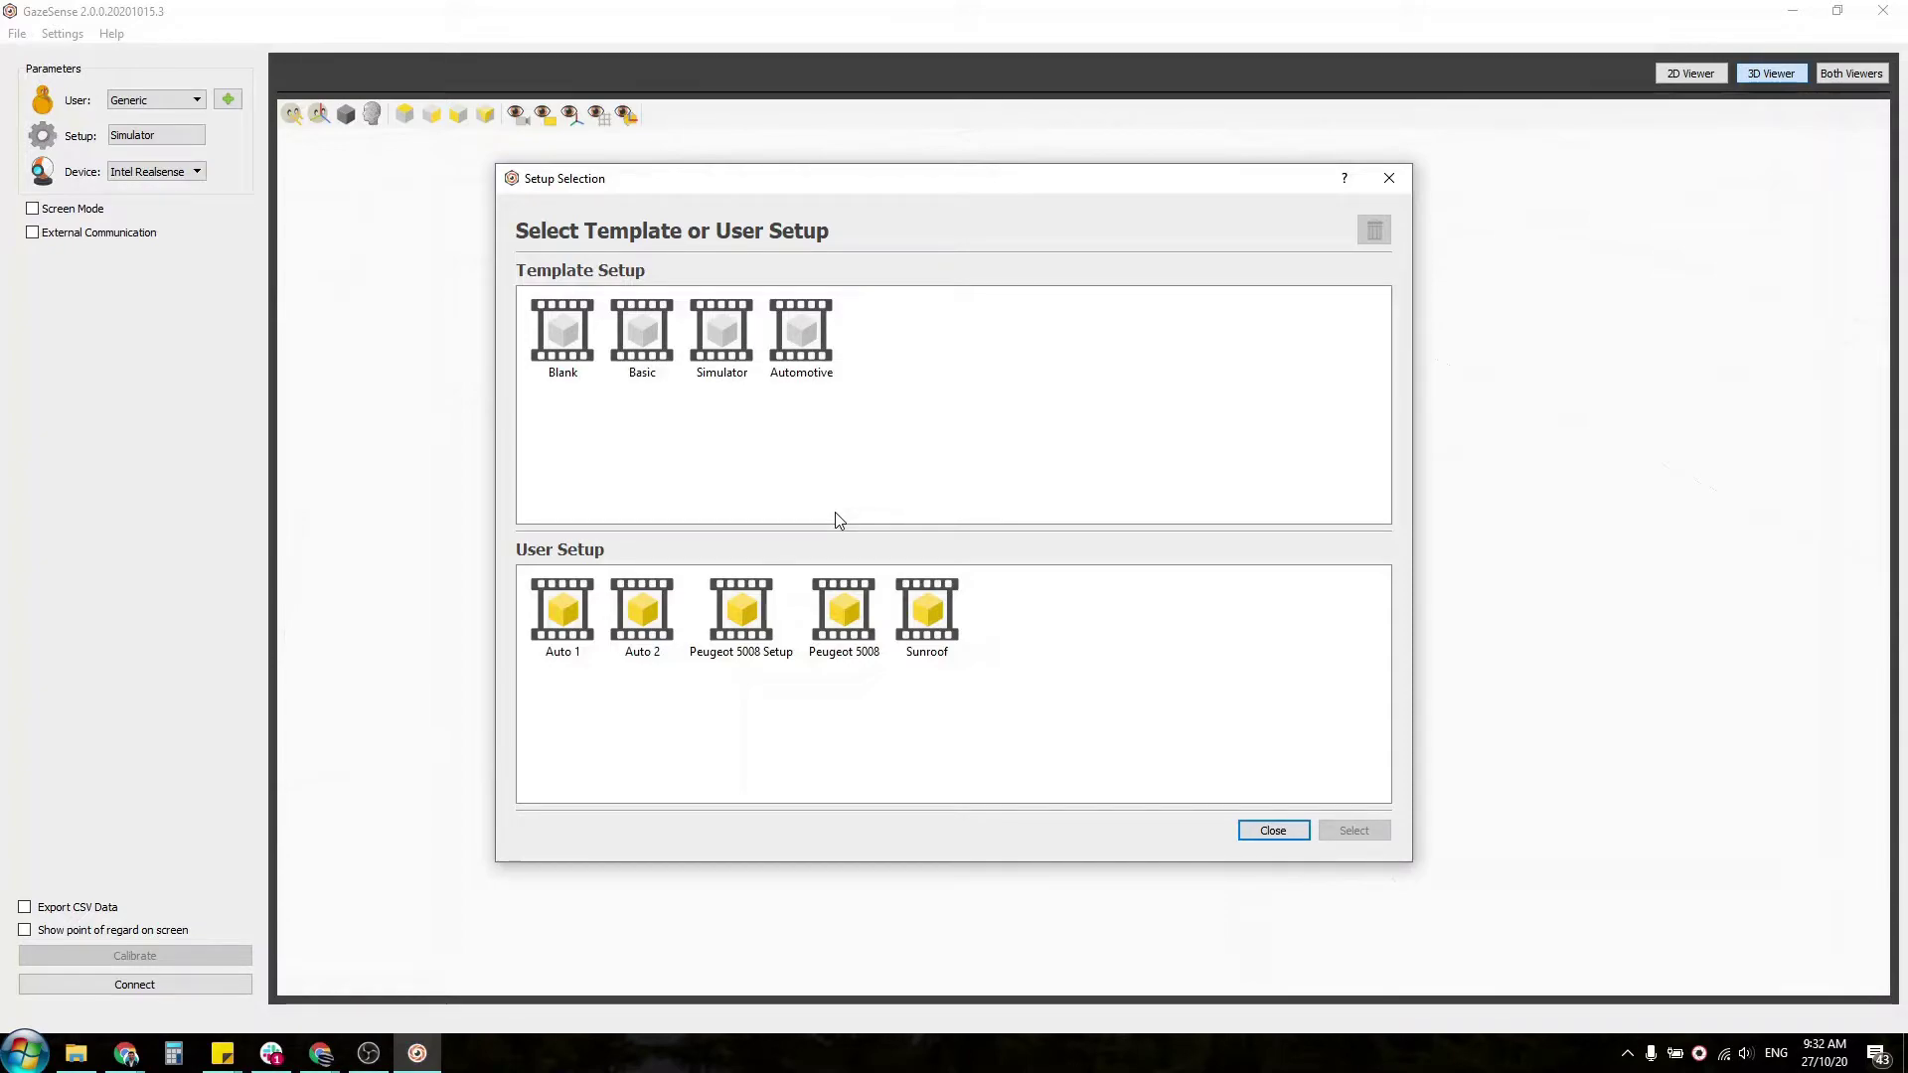
Load the Automotive template and select its 150×82 cm Windshield to show its settings
{"action": "double_click", "coordinate": [824, 333]}
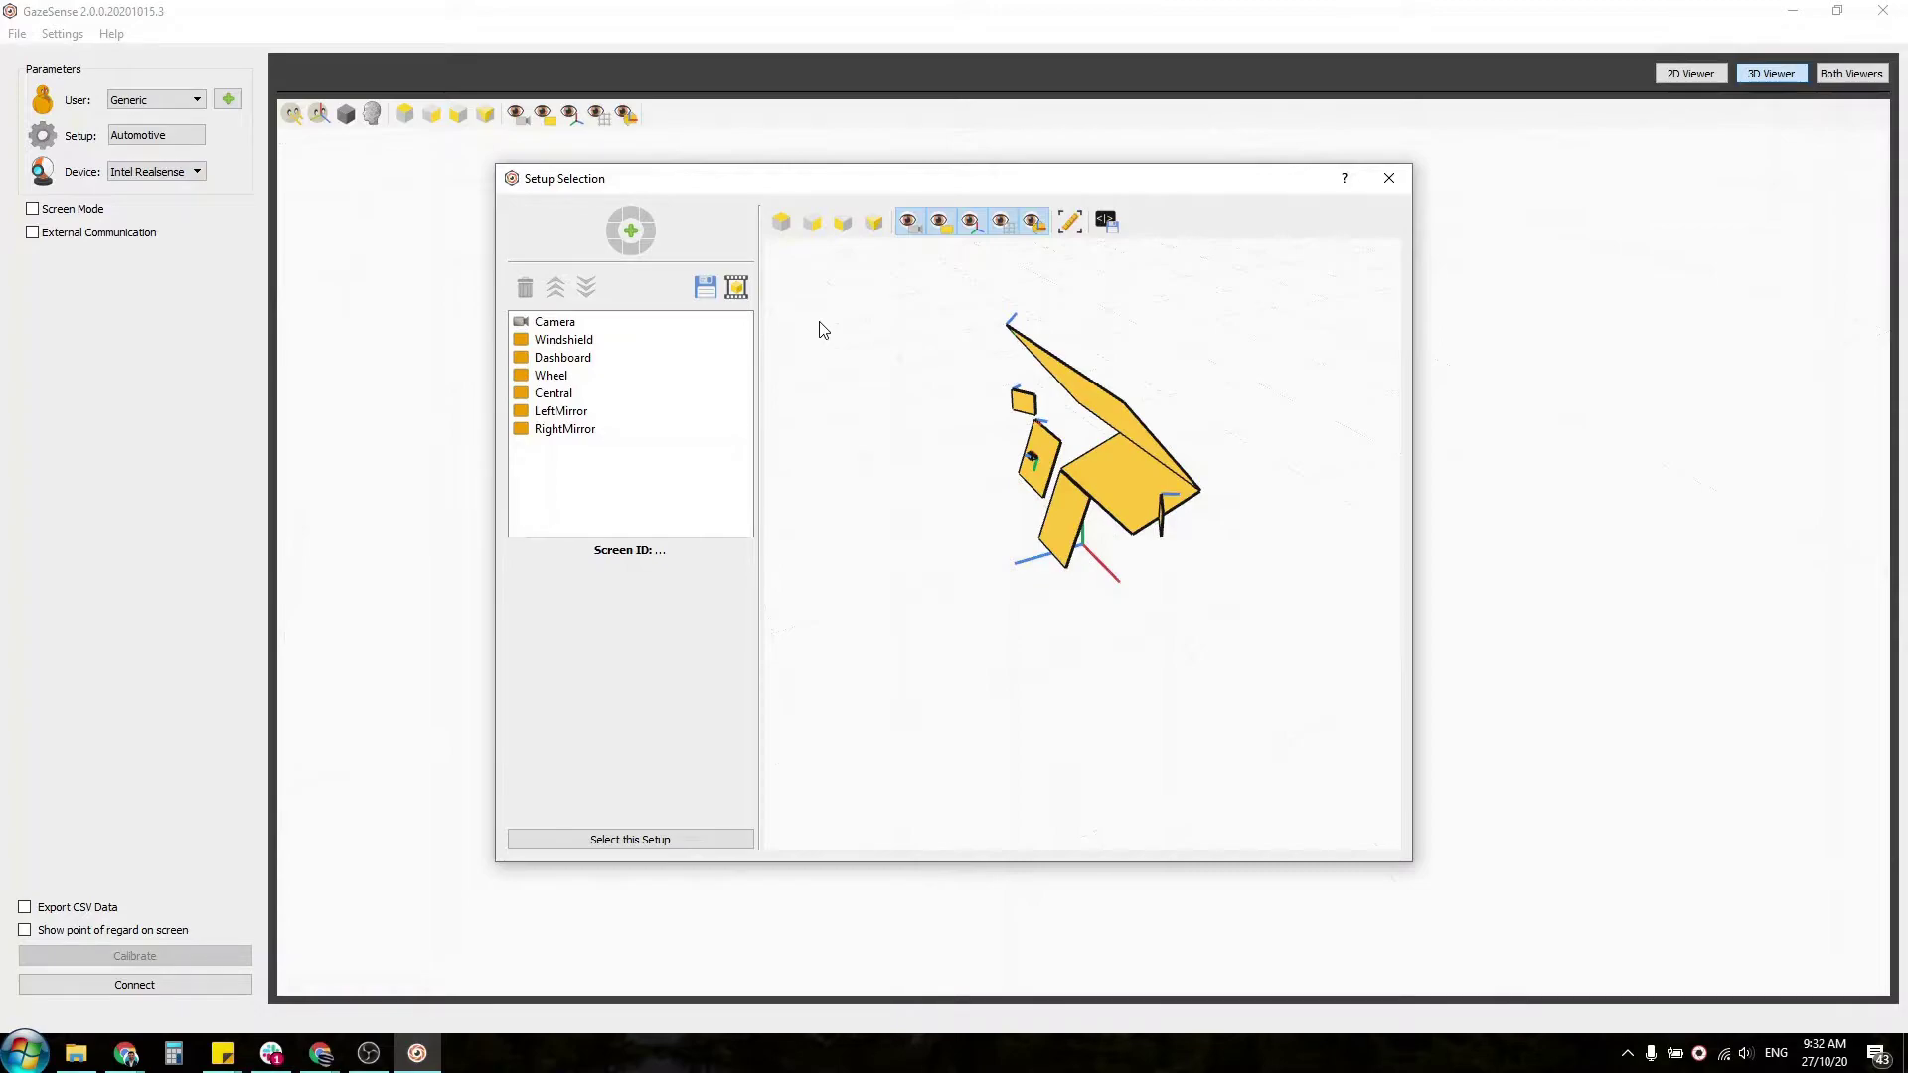
{"action": "left_click_drag", "start_coordinate": [891, 406], "coordinate": [1055, 467]}
{"action": "scroll", "coordinate": [1055, 472], "scroll_direction": "up", "scroll_amount": 2}
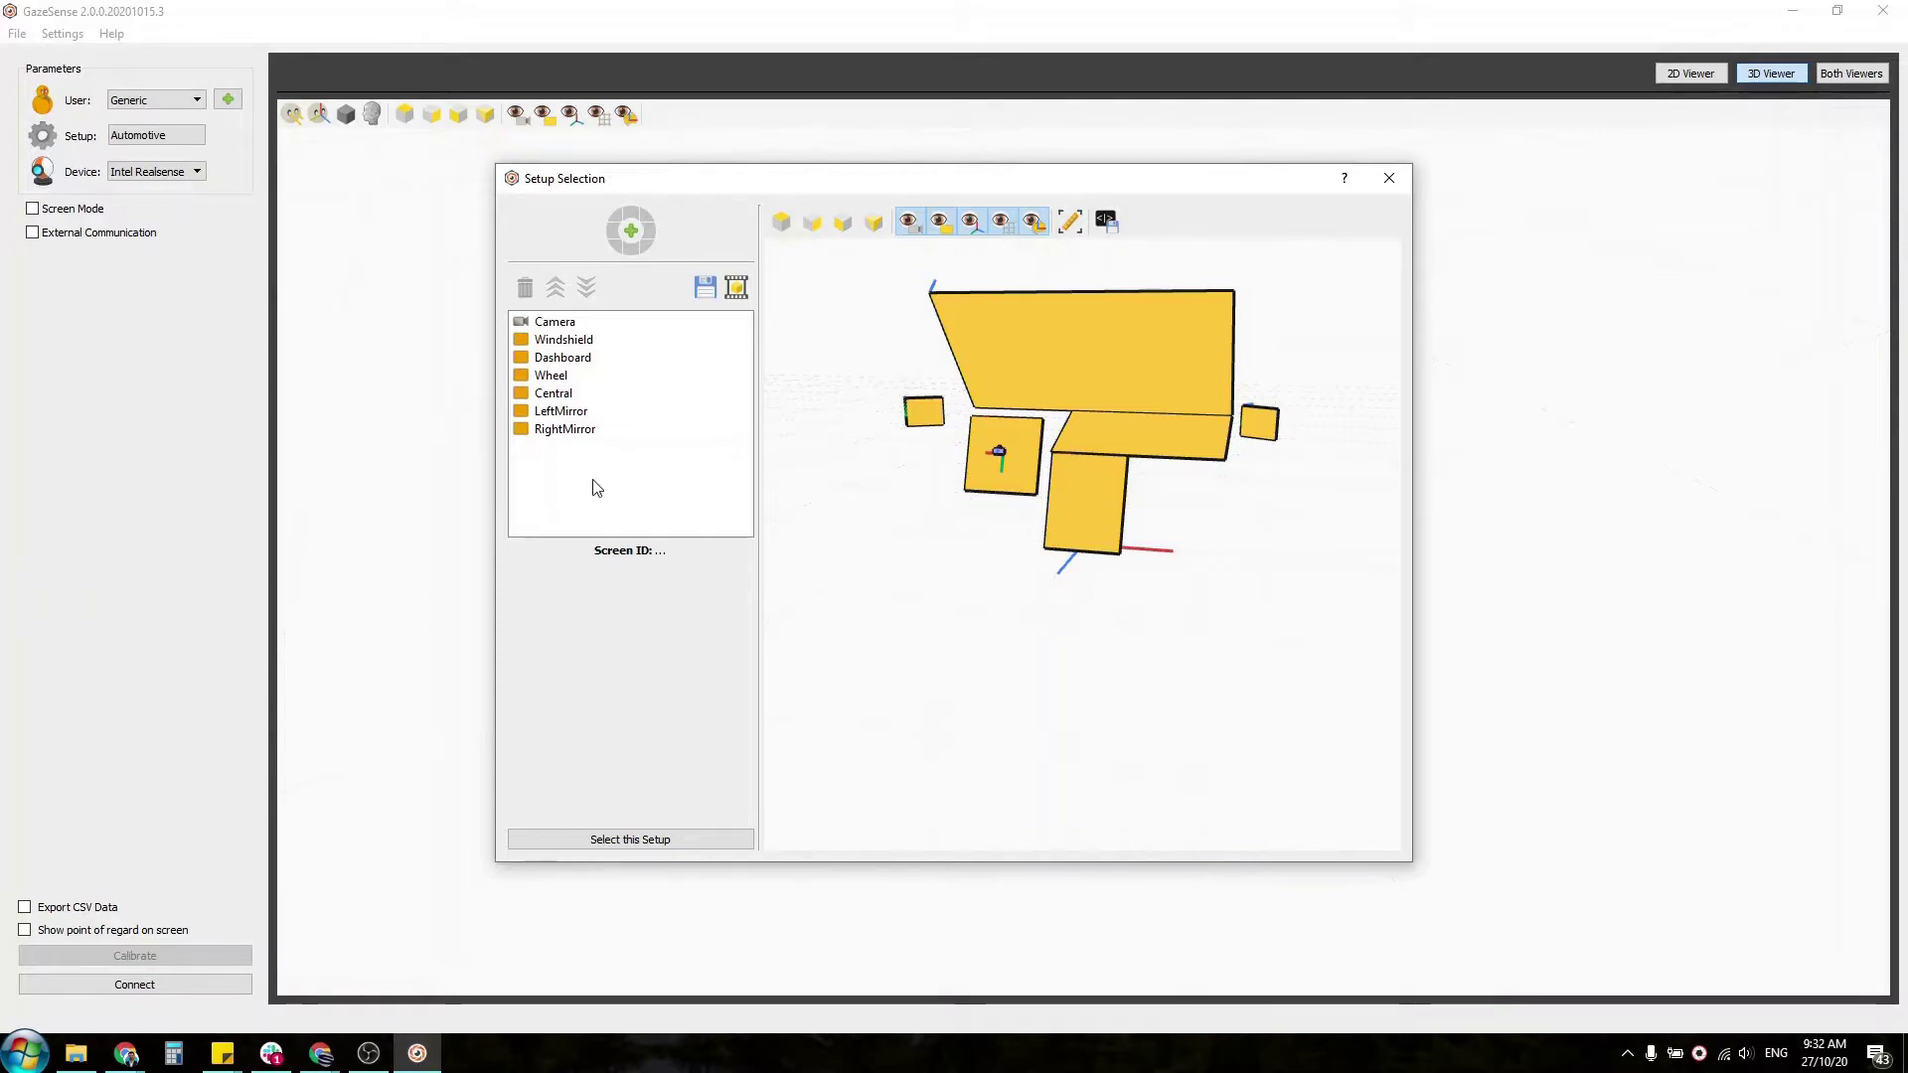
{"action": "left_click", "coordinate": [586, 343]}
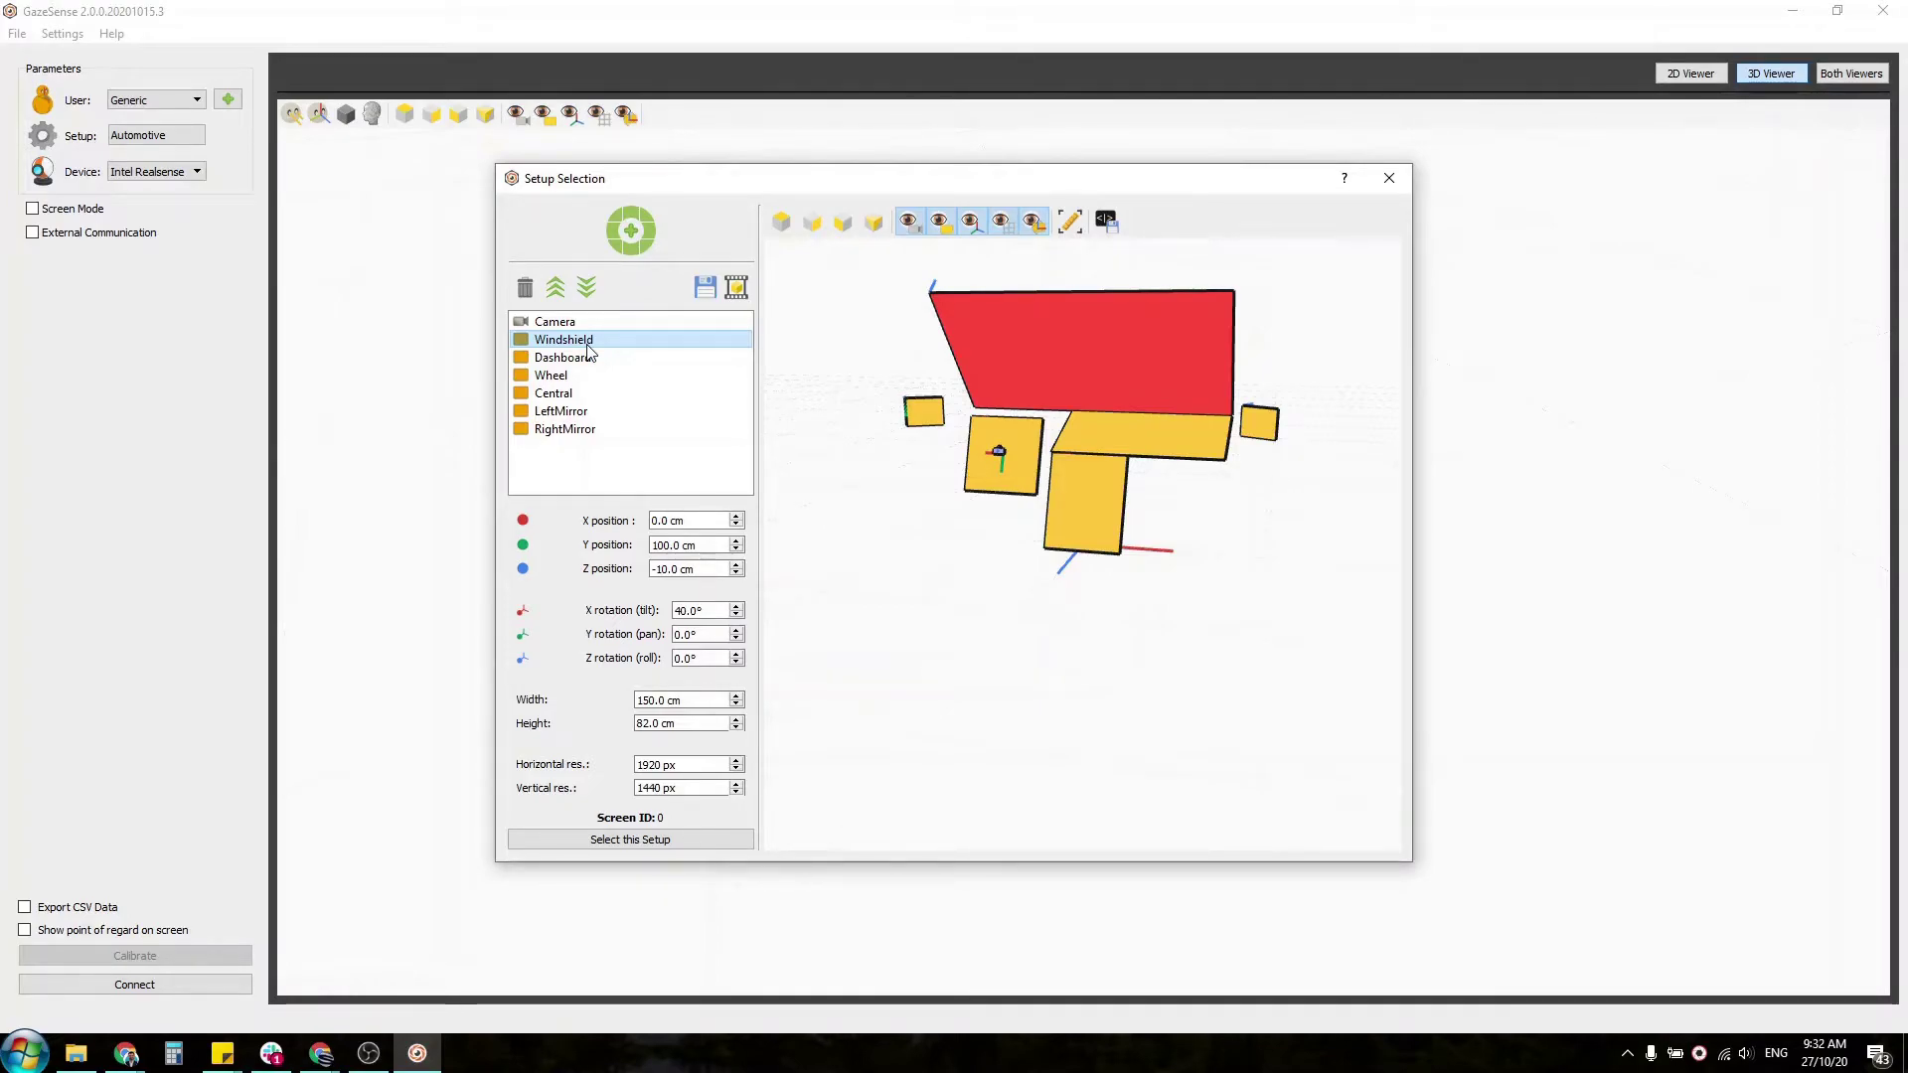
Resize the windshield to 140 cm wide and 90 cm high
{"action": "left_click_drag", "start_coordinate": [822, 375], "coordinate": [847, 376]}
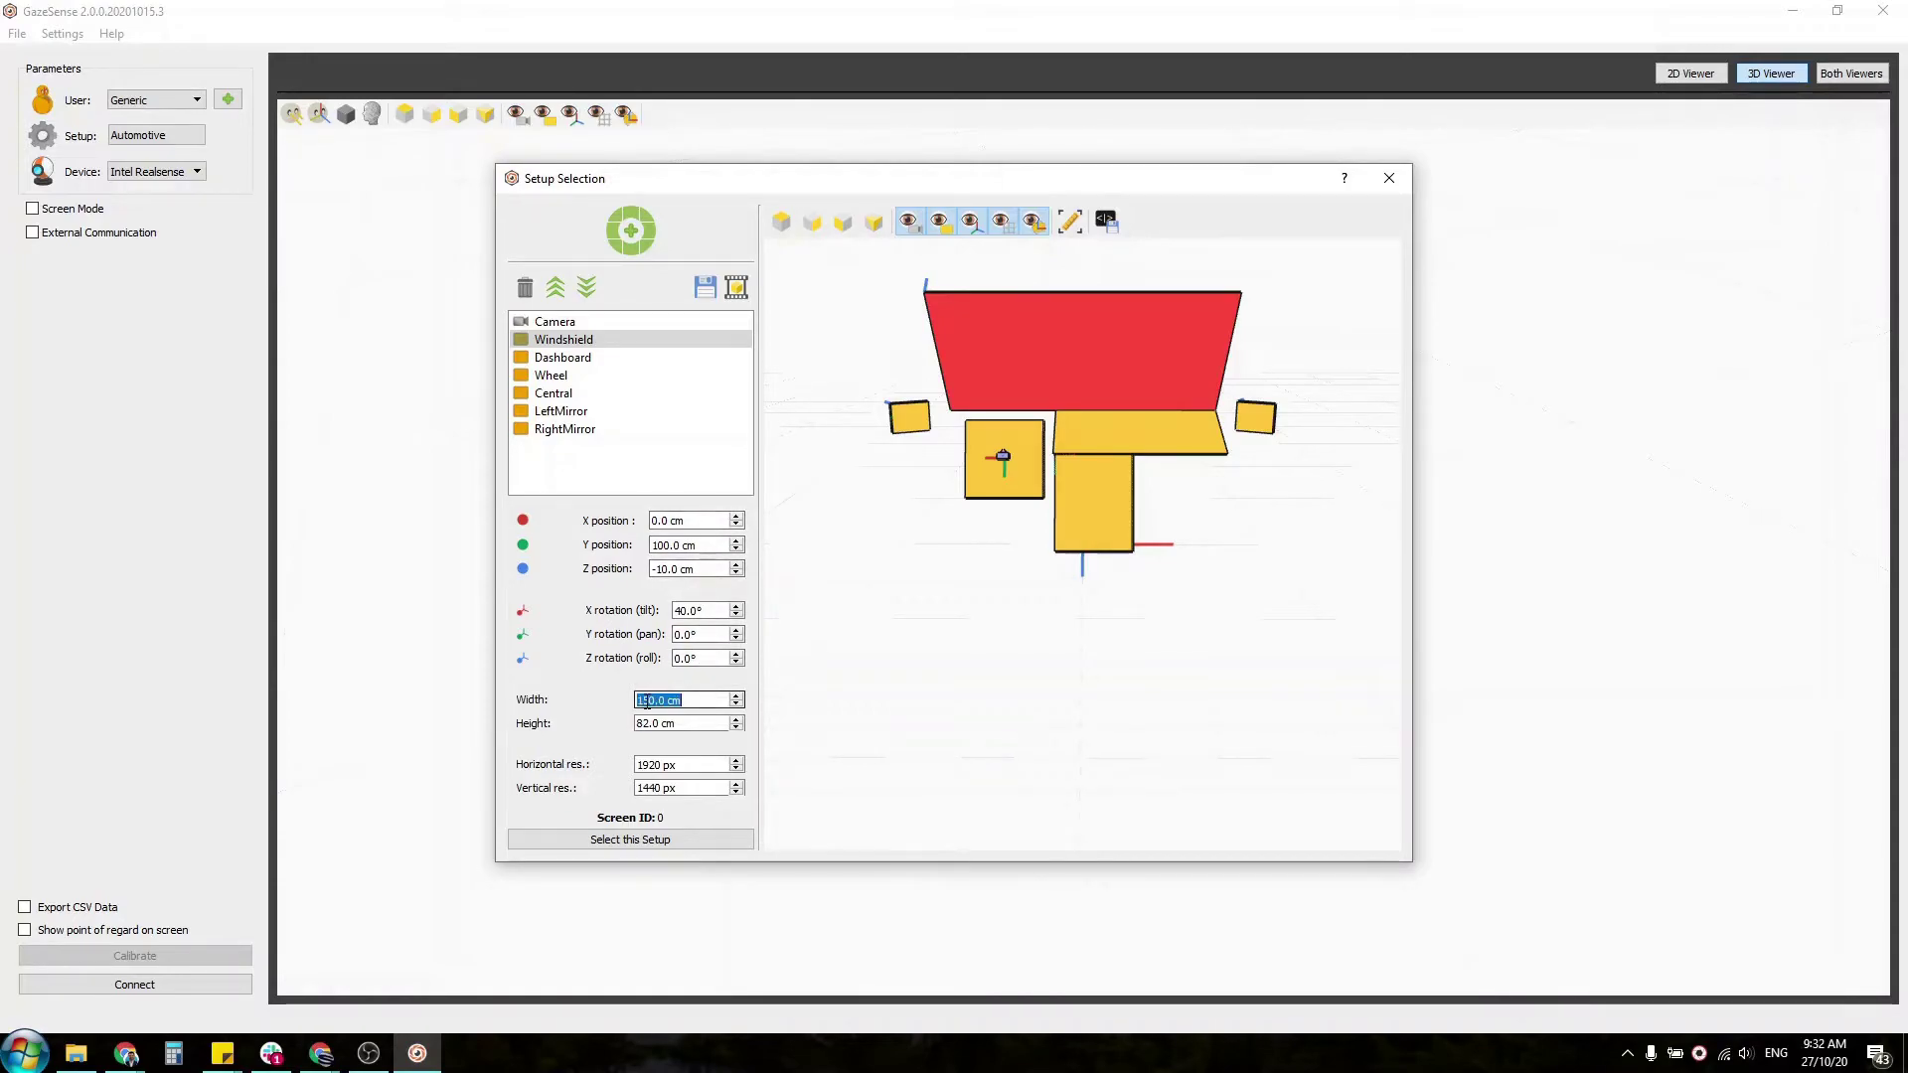
{"action": "key", "text": "BackSpace"}
{"action": "type", "text": "140"}
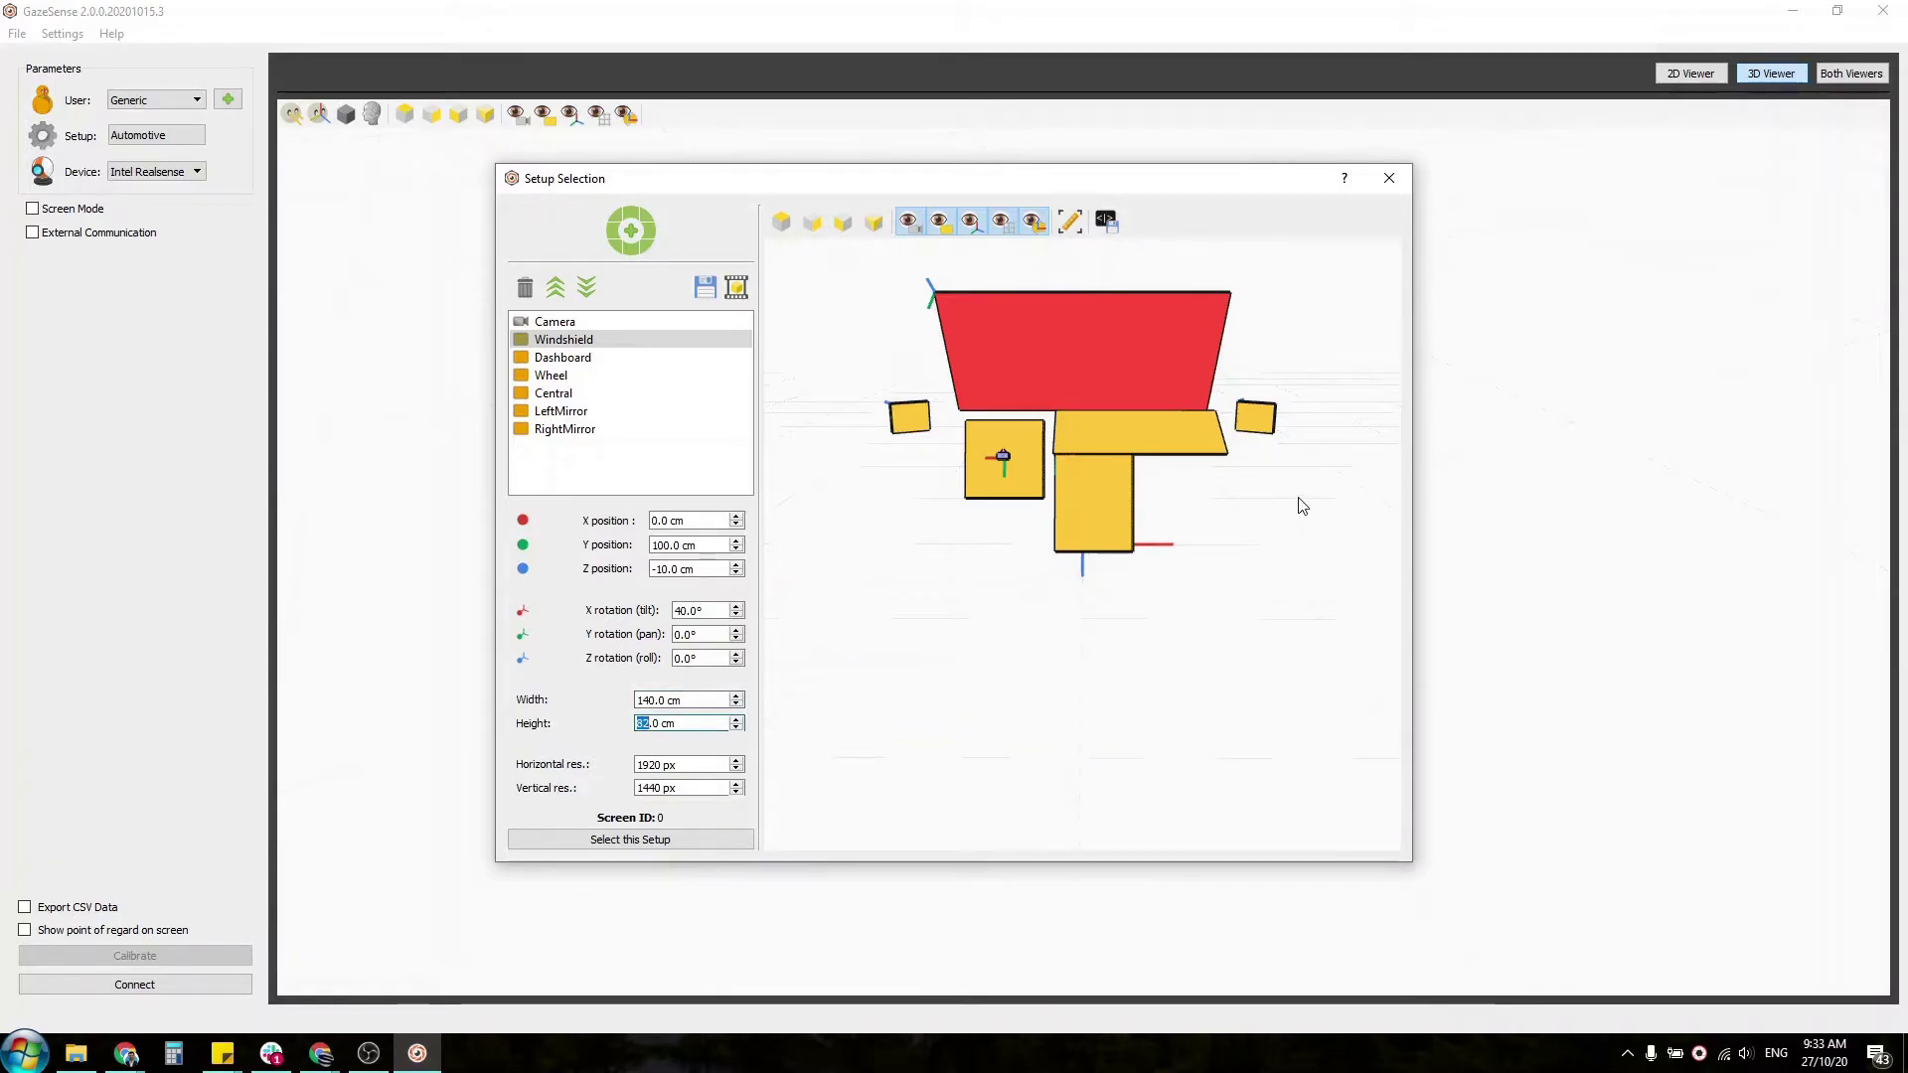
{"action": "key", "text": "BackSpace"}
{"action": "key", "text": "Delete"}
{"action": "key", "text": "Delete"}
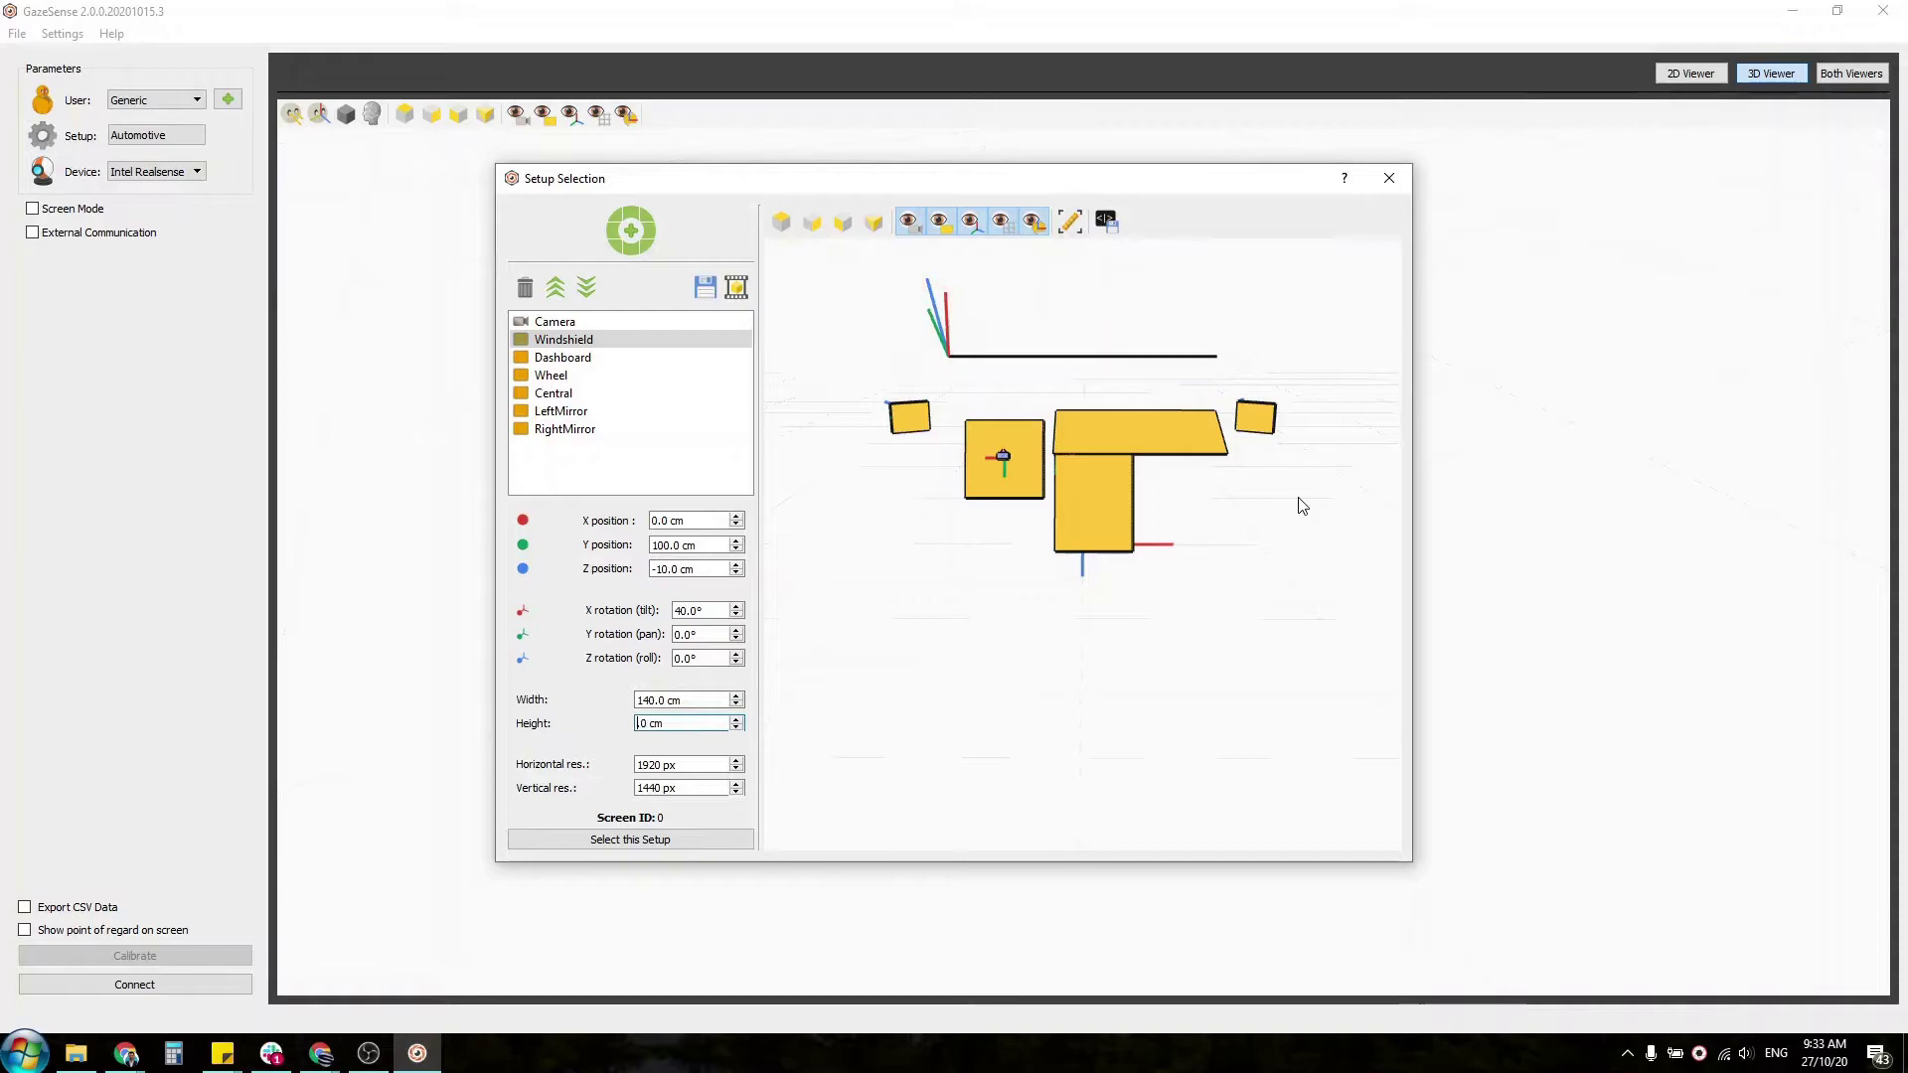
{"action": "type", "text": "90."}
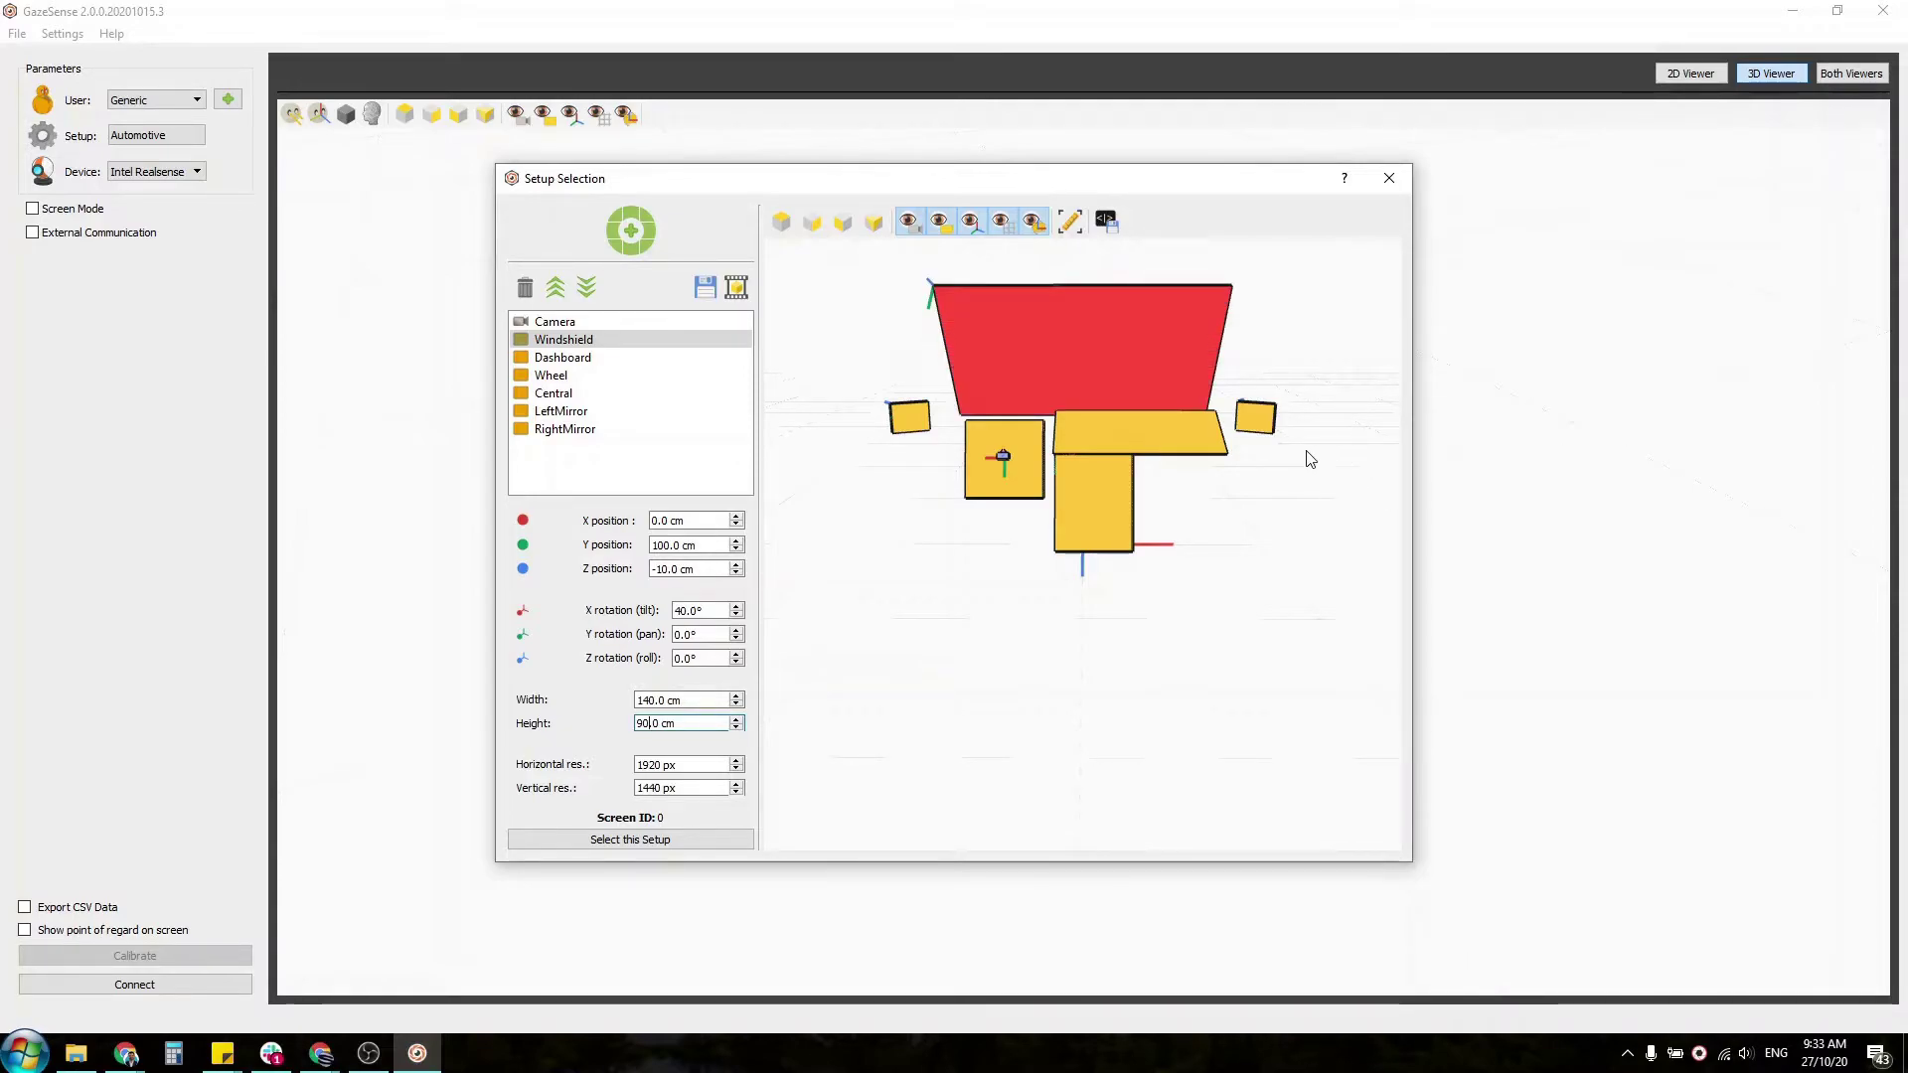
Set the windshield tilt to 50° and check it from the side and front
{"action": "left_click_drag", "start_coordinate": [1282, 452], "coordinate": [1105, 444]}
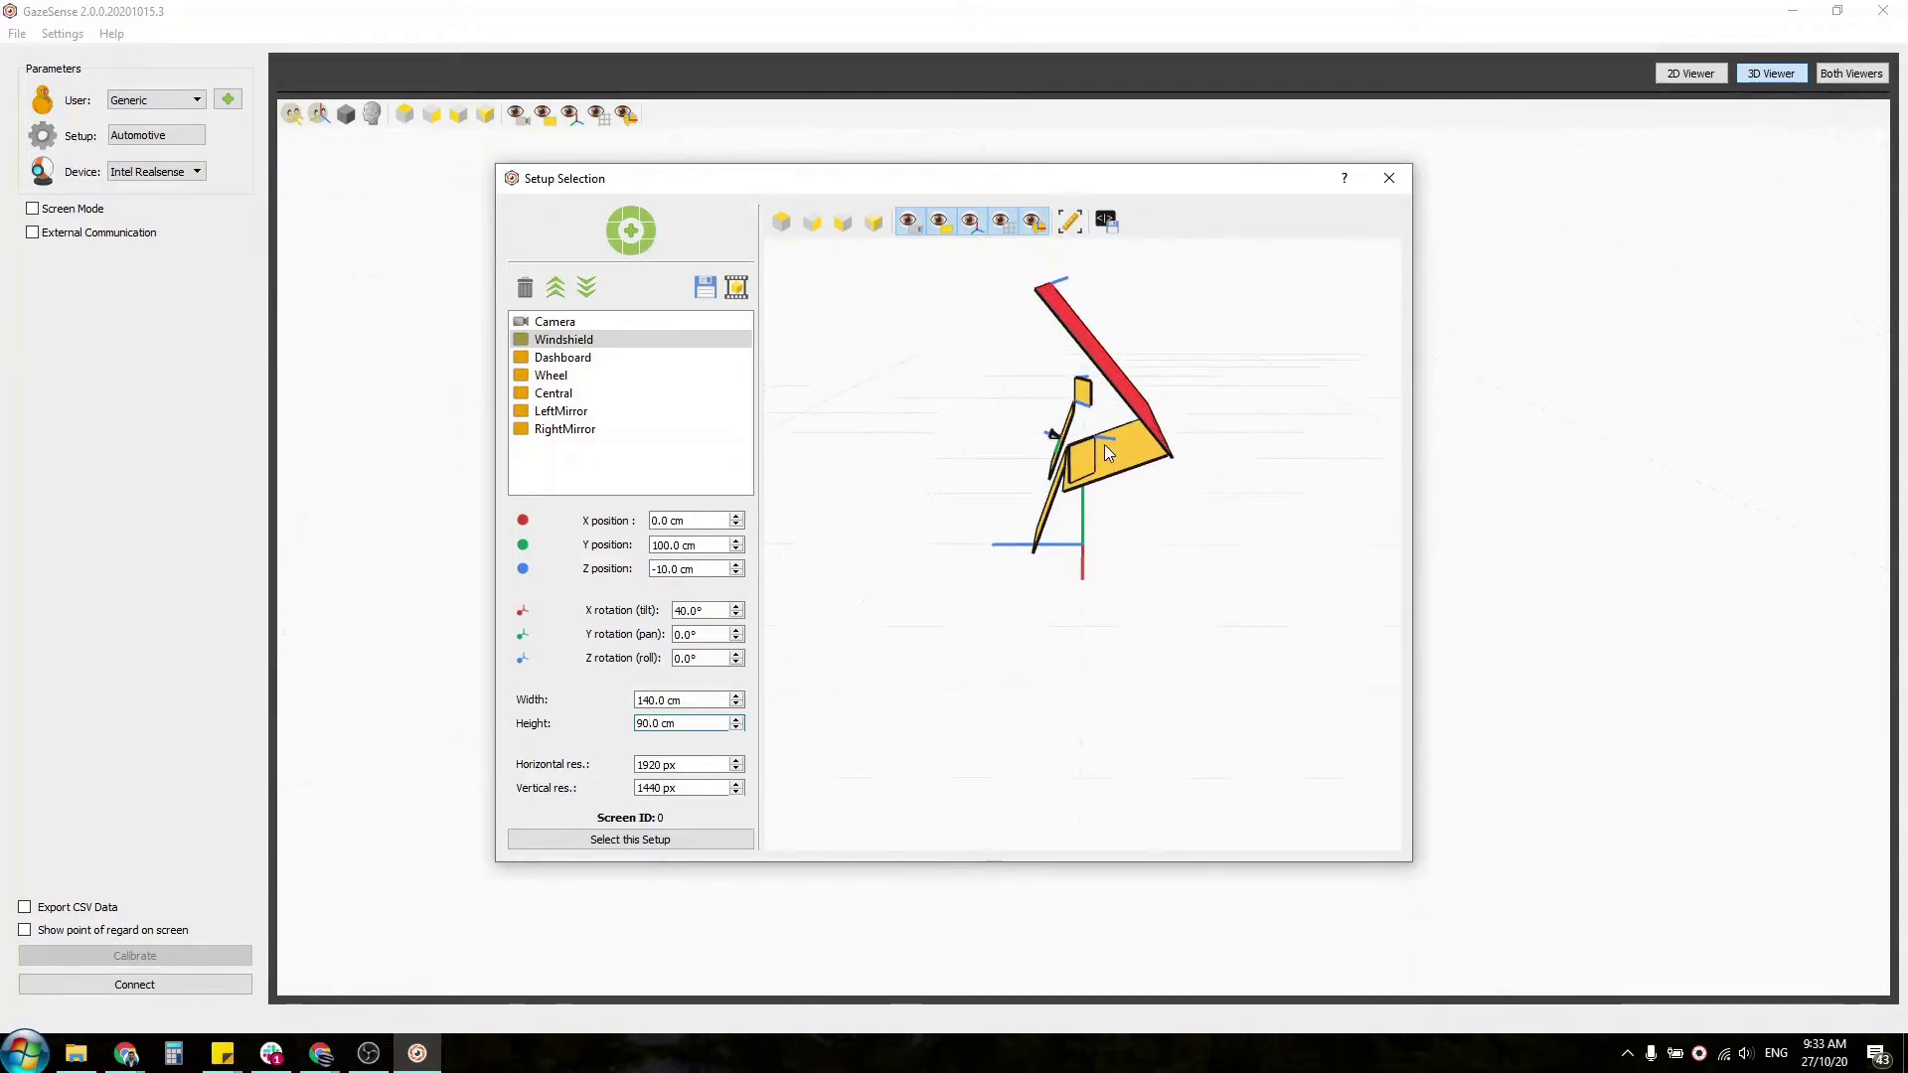
{"action": "left_click", "coordinate": [737, 607]}
{"action": "left_click", "coordinate": [736, 607]}
{"action": "left_click", "coordinate": [736, 606]}
{"action": "left_click", "coordinate": [736, 606]}
{"action": "left_click", "coordinate": [736, 606]}
{"action": "left_click", "coordinate": [736, 606]}
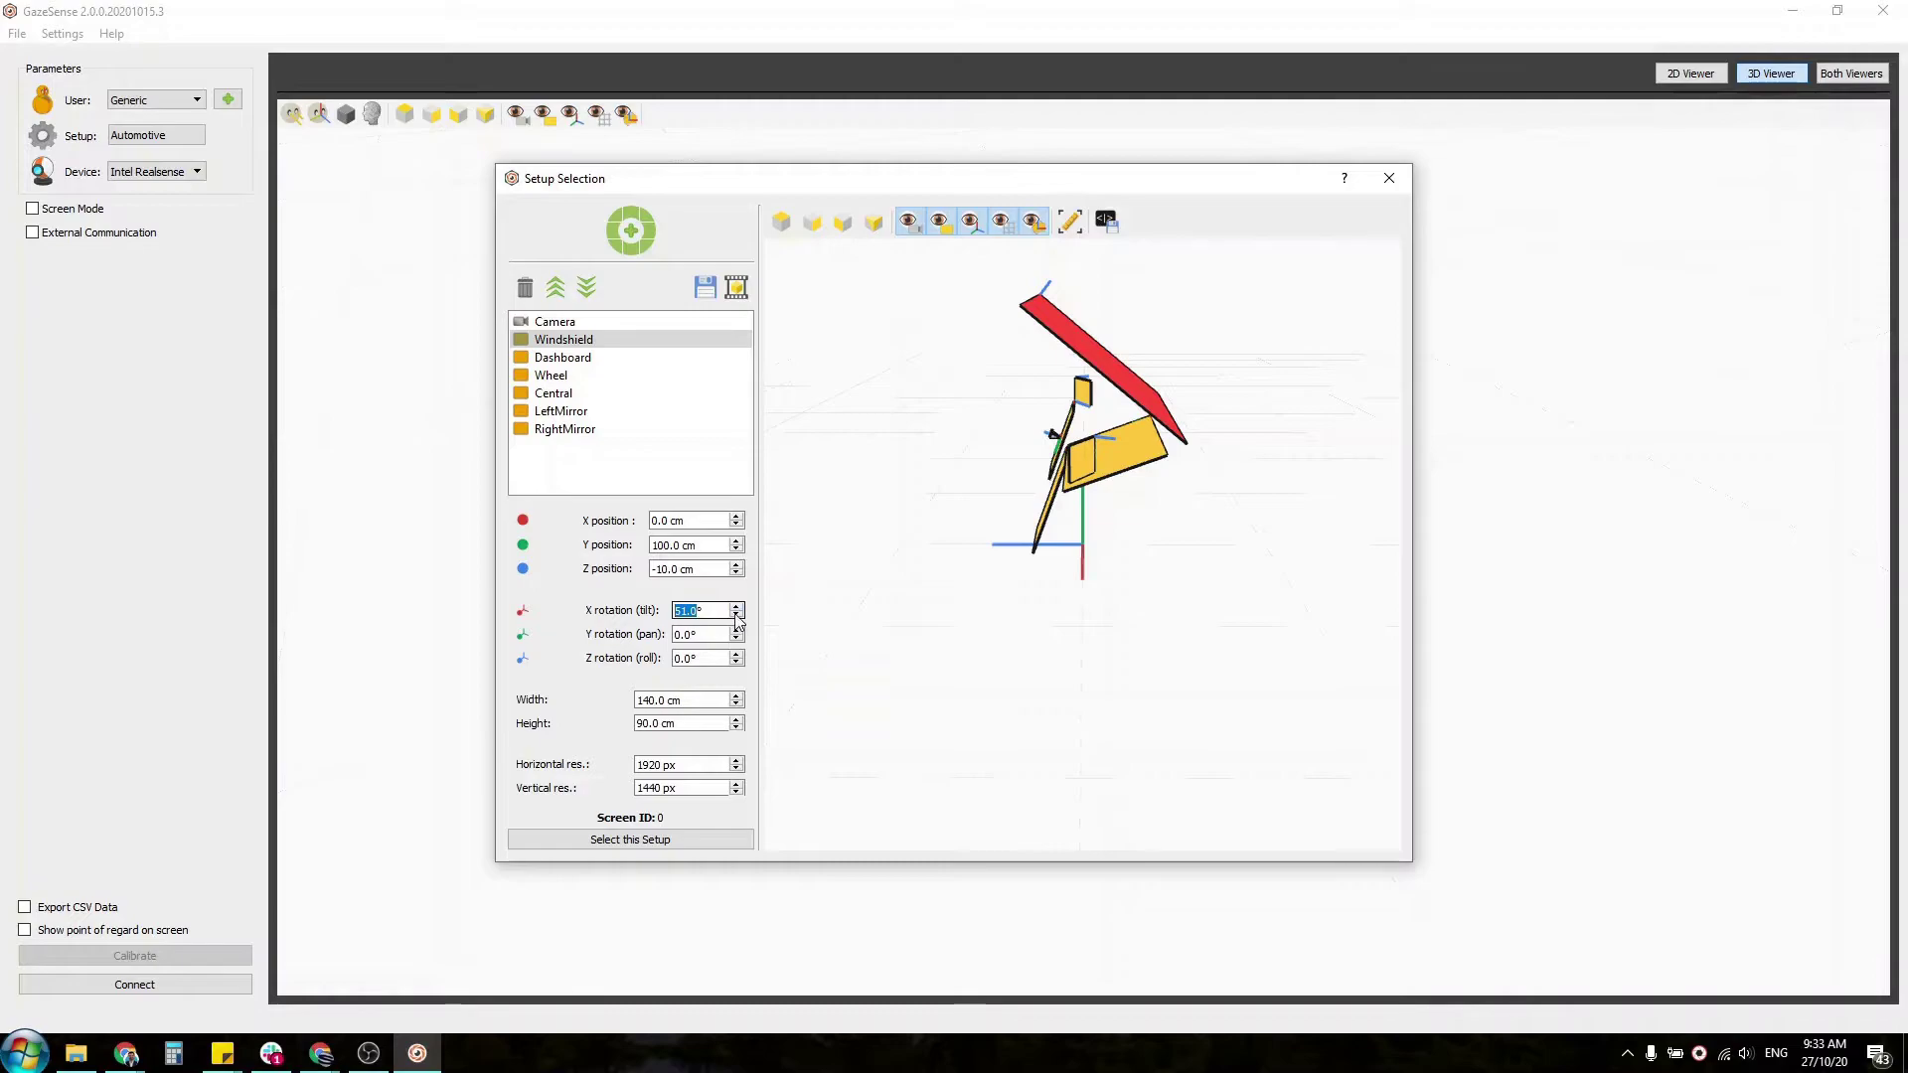
{"action": "left_click", "coordinate": [736, 614]}
{"action": "left_click_drag", "start_coordinate": [1010, 562], "coordinate": [1130, 570]}
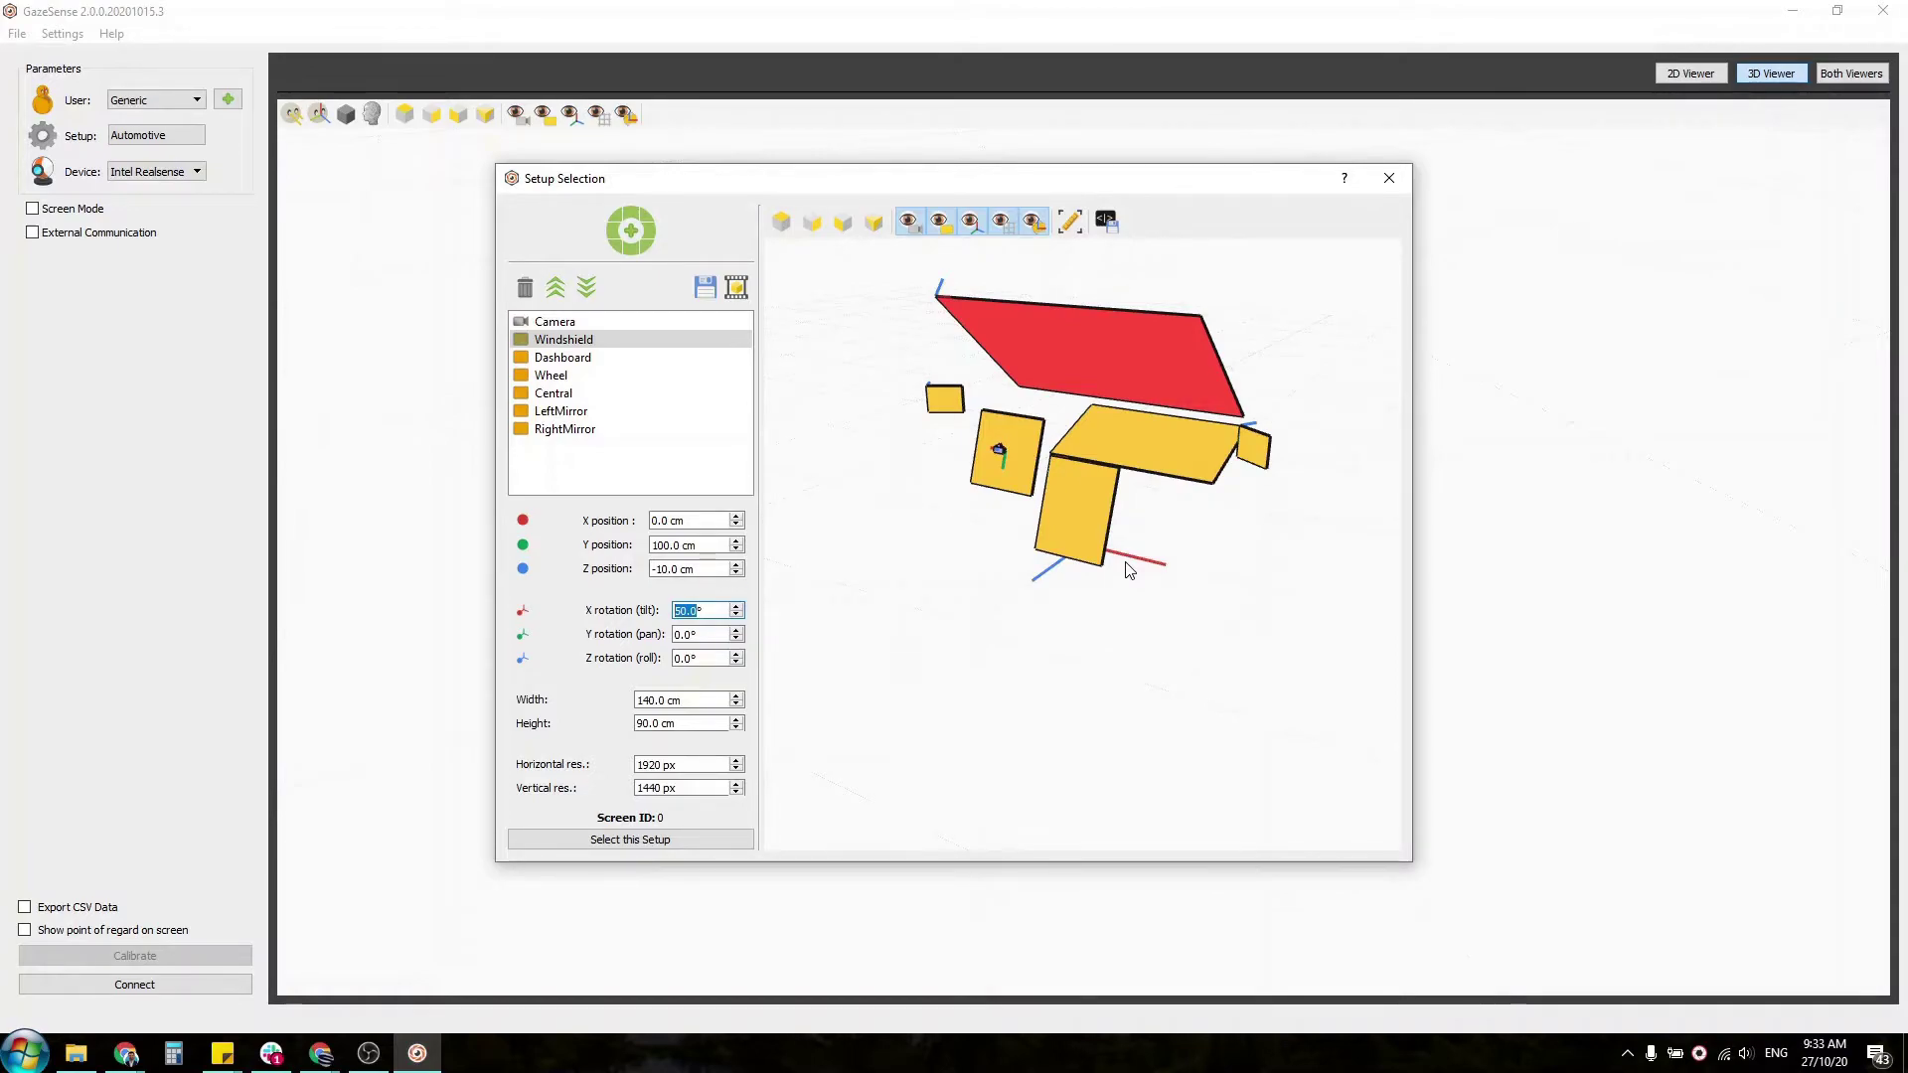
Delete the Wheel panel, leaving Camera, Windshield, Dashboard, Central and both mirrors
{"action": "left_click", "coordinate": [617, 379]}
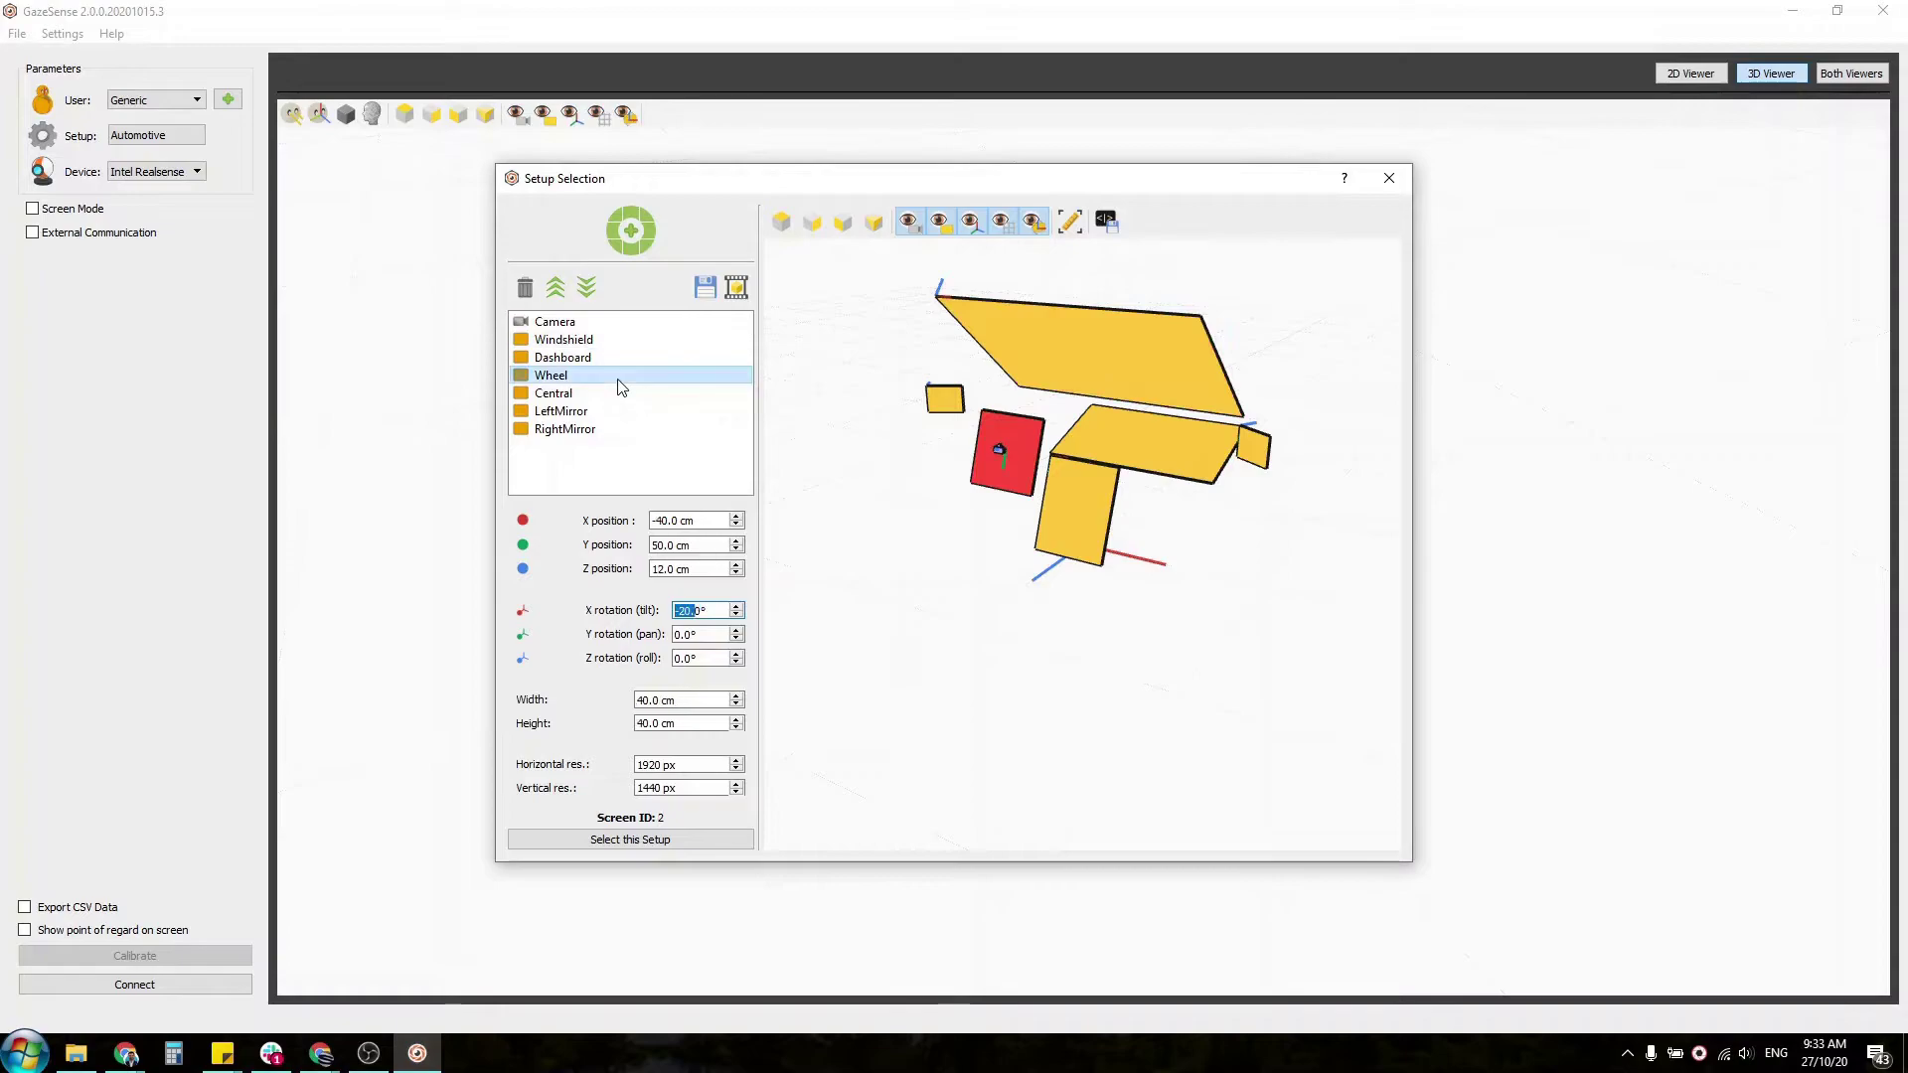
{"action": "left_click", "coordinate": [526, 290]}
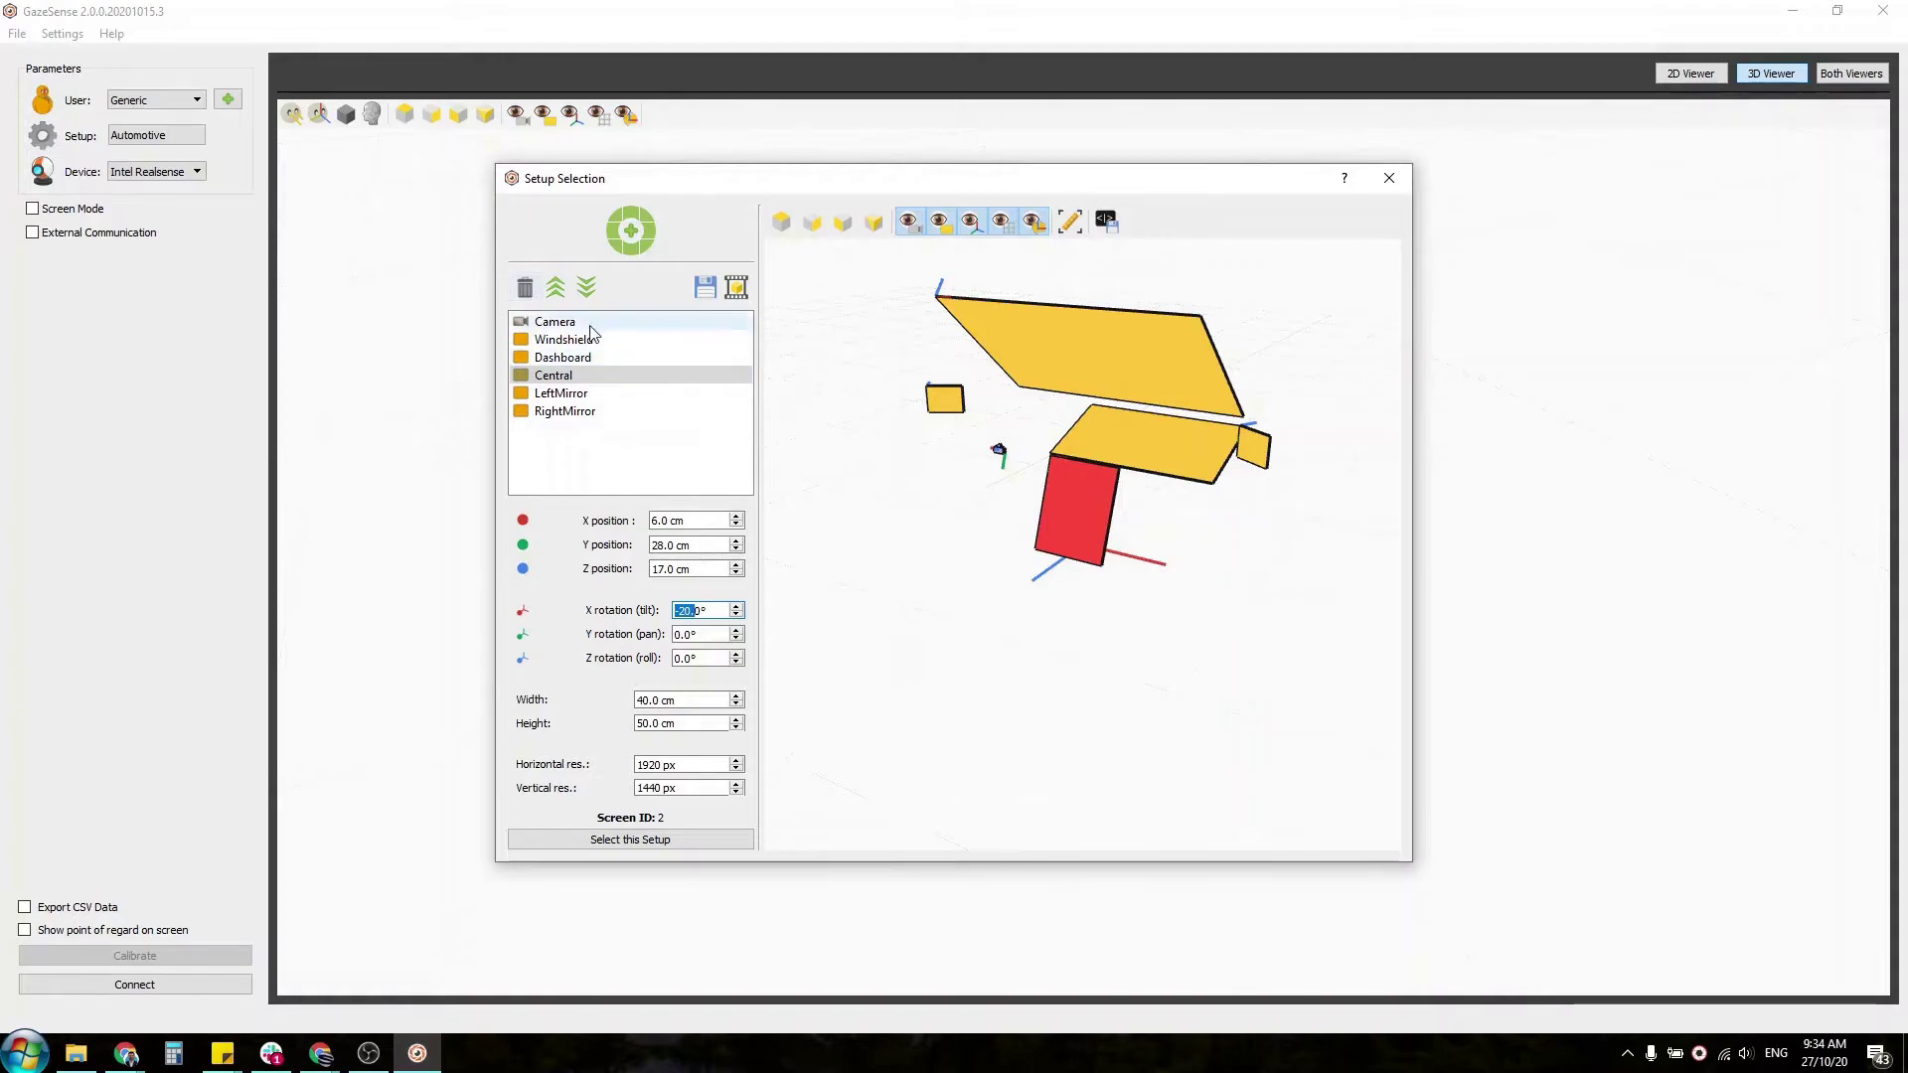
{"action": "left_click_drag", "start_coordinate": [879, 441], "coordinate": [954, 437]}
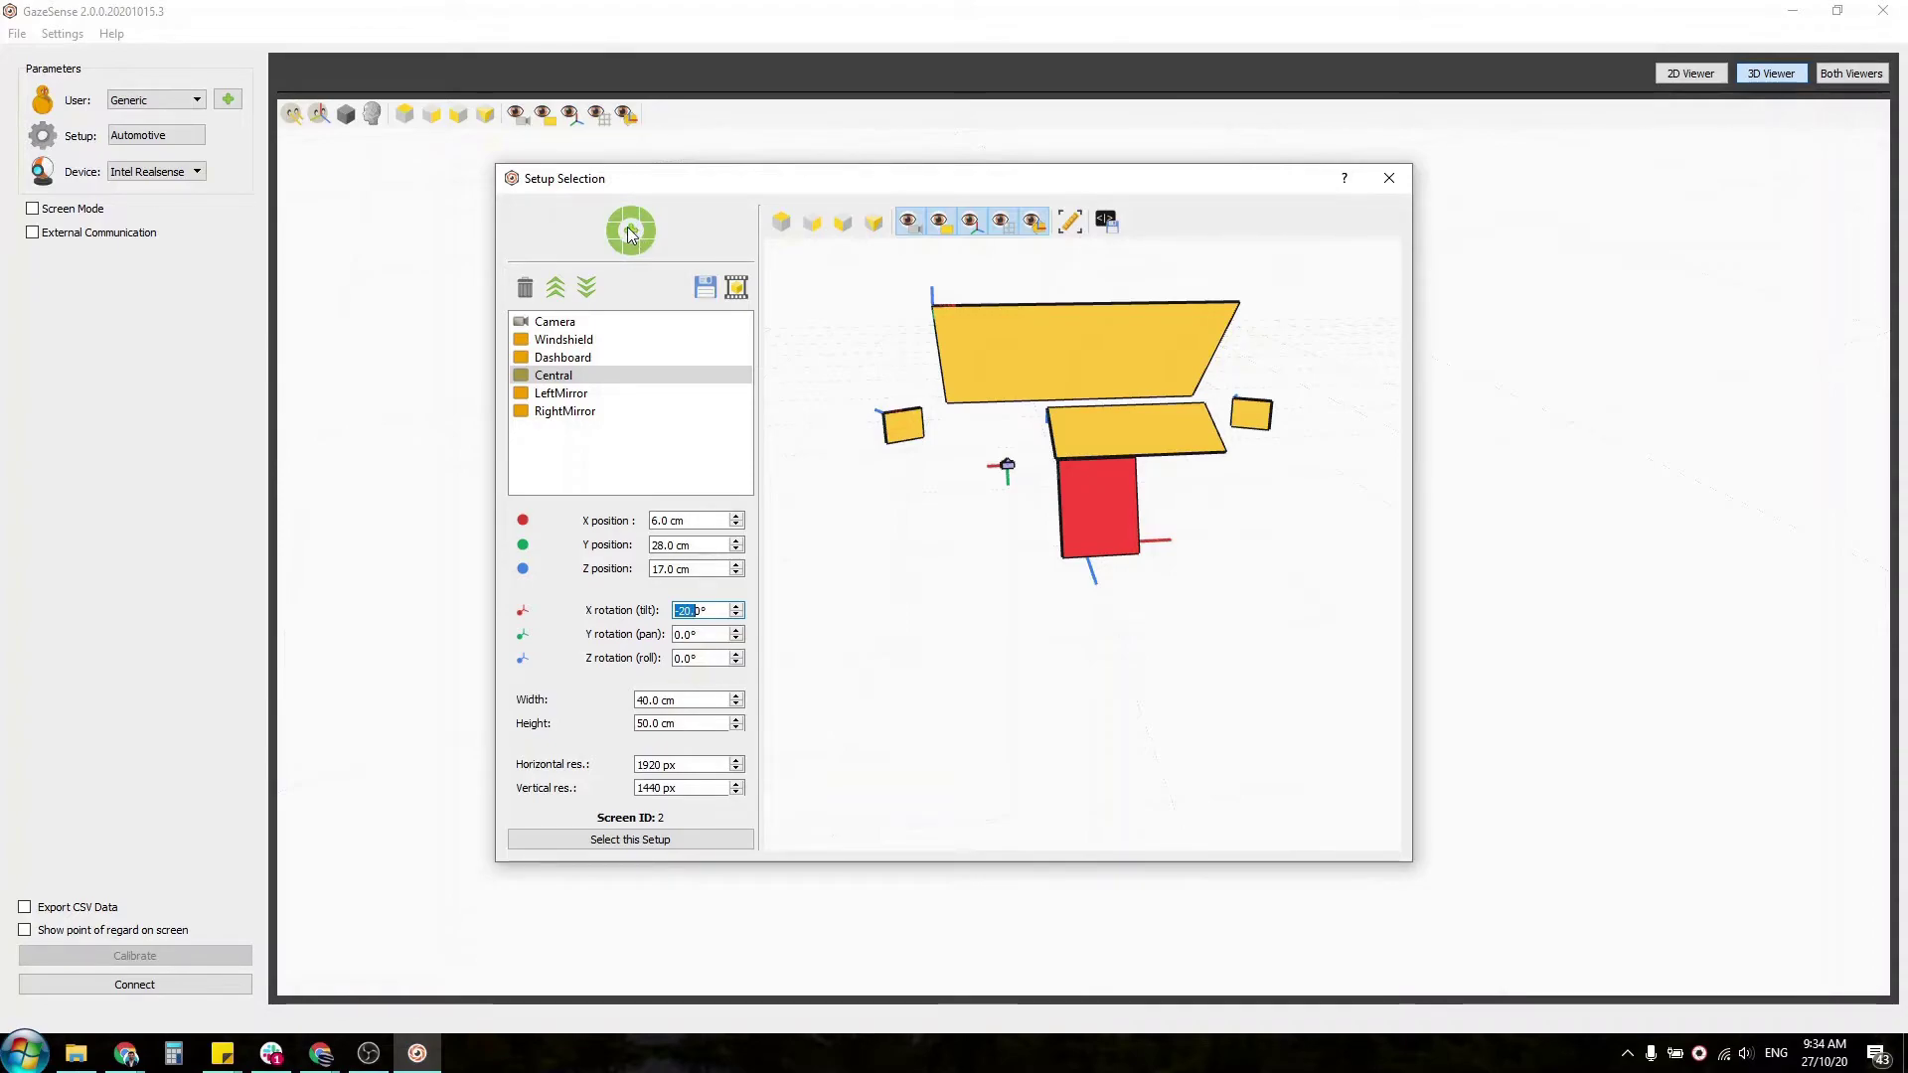
Add two new screen panels to the car setup and delete the extra Screen 7
{"action": "left_click_drag", "start_coordinate": [1083, 529], "coordinate": [1143, 509]}
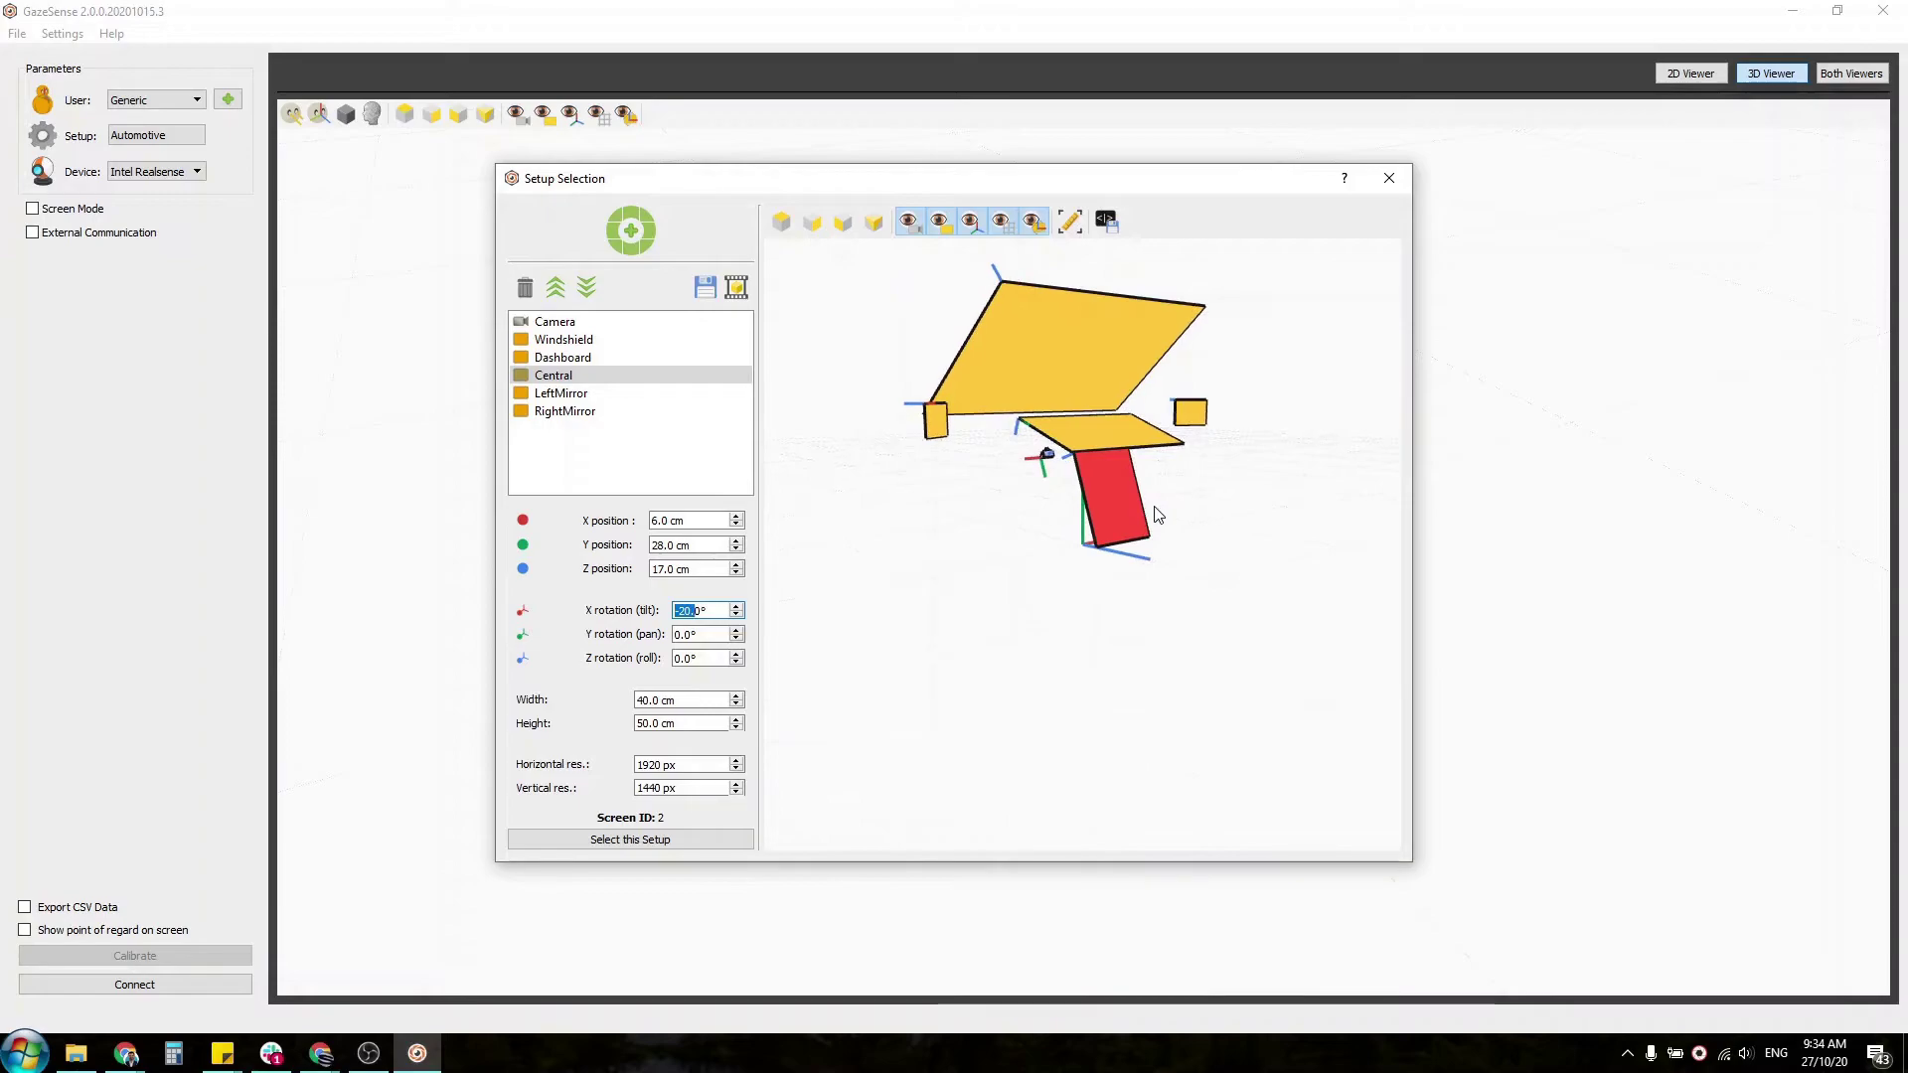
{"action": "left_click", "coordinate": [634, 216]}
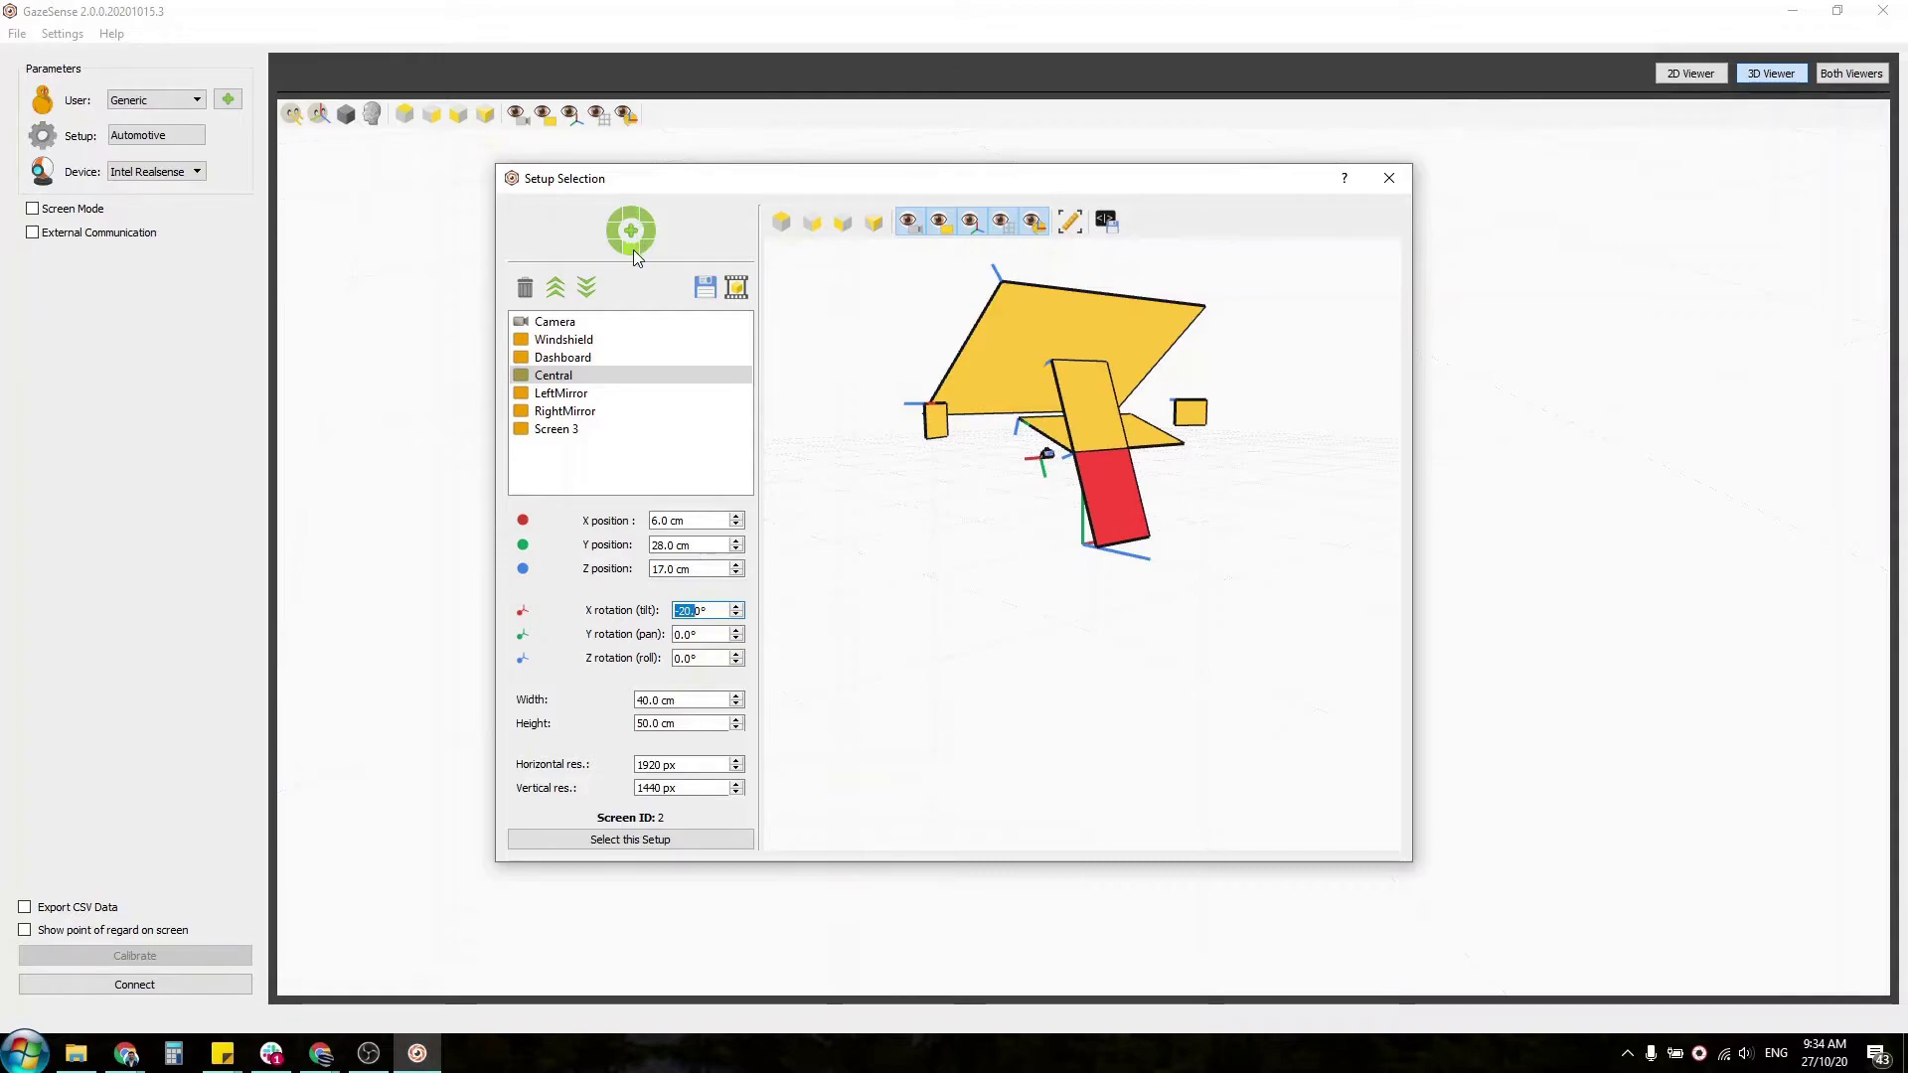
{"action": "left_click", "coordinate": [634, 248]}
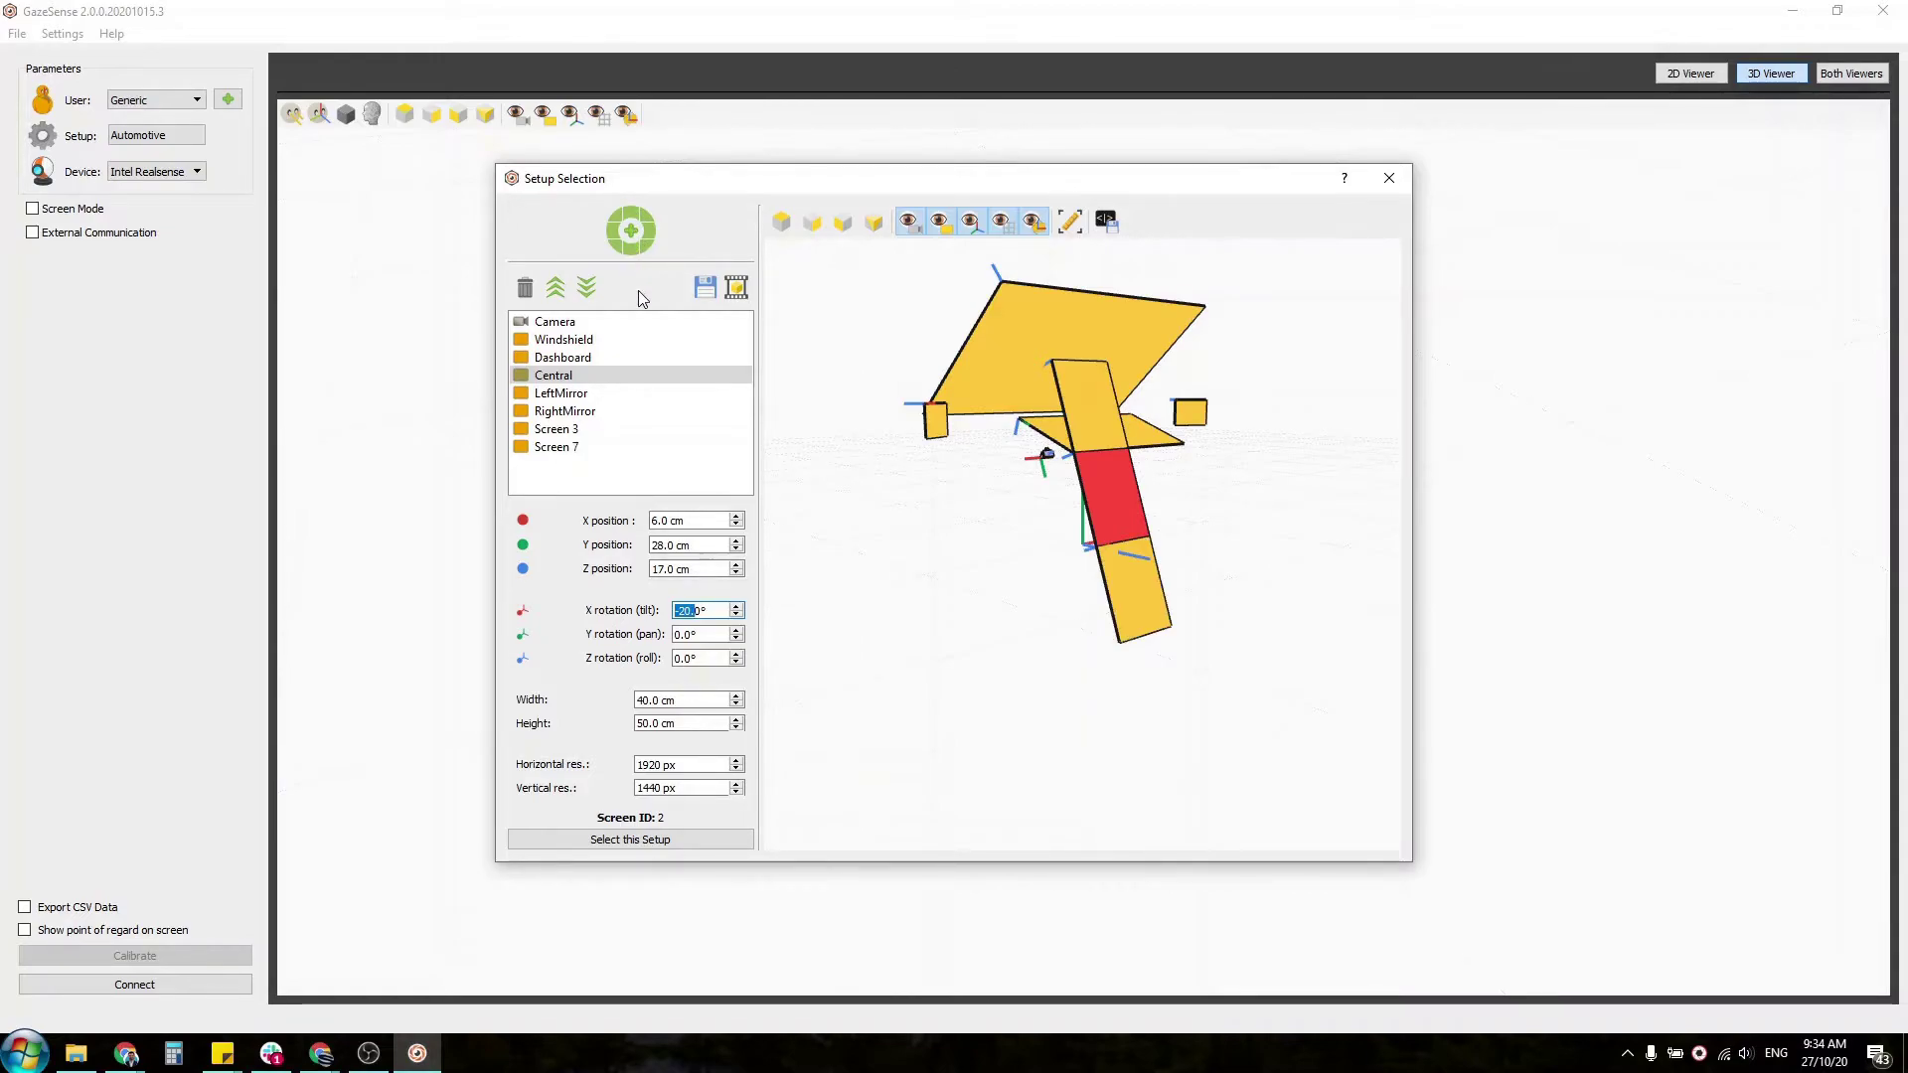
{"action": "left_click", "coordinate": [570, 448]}
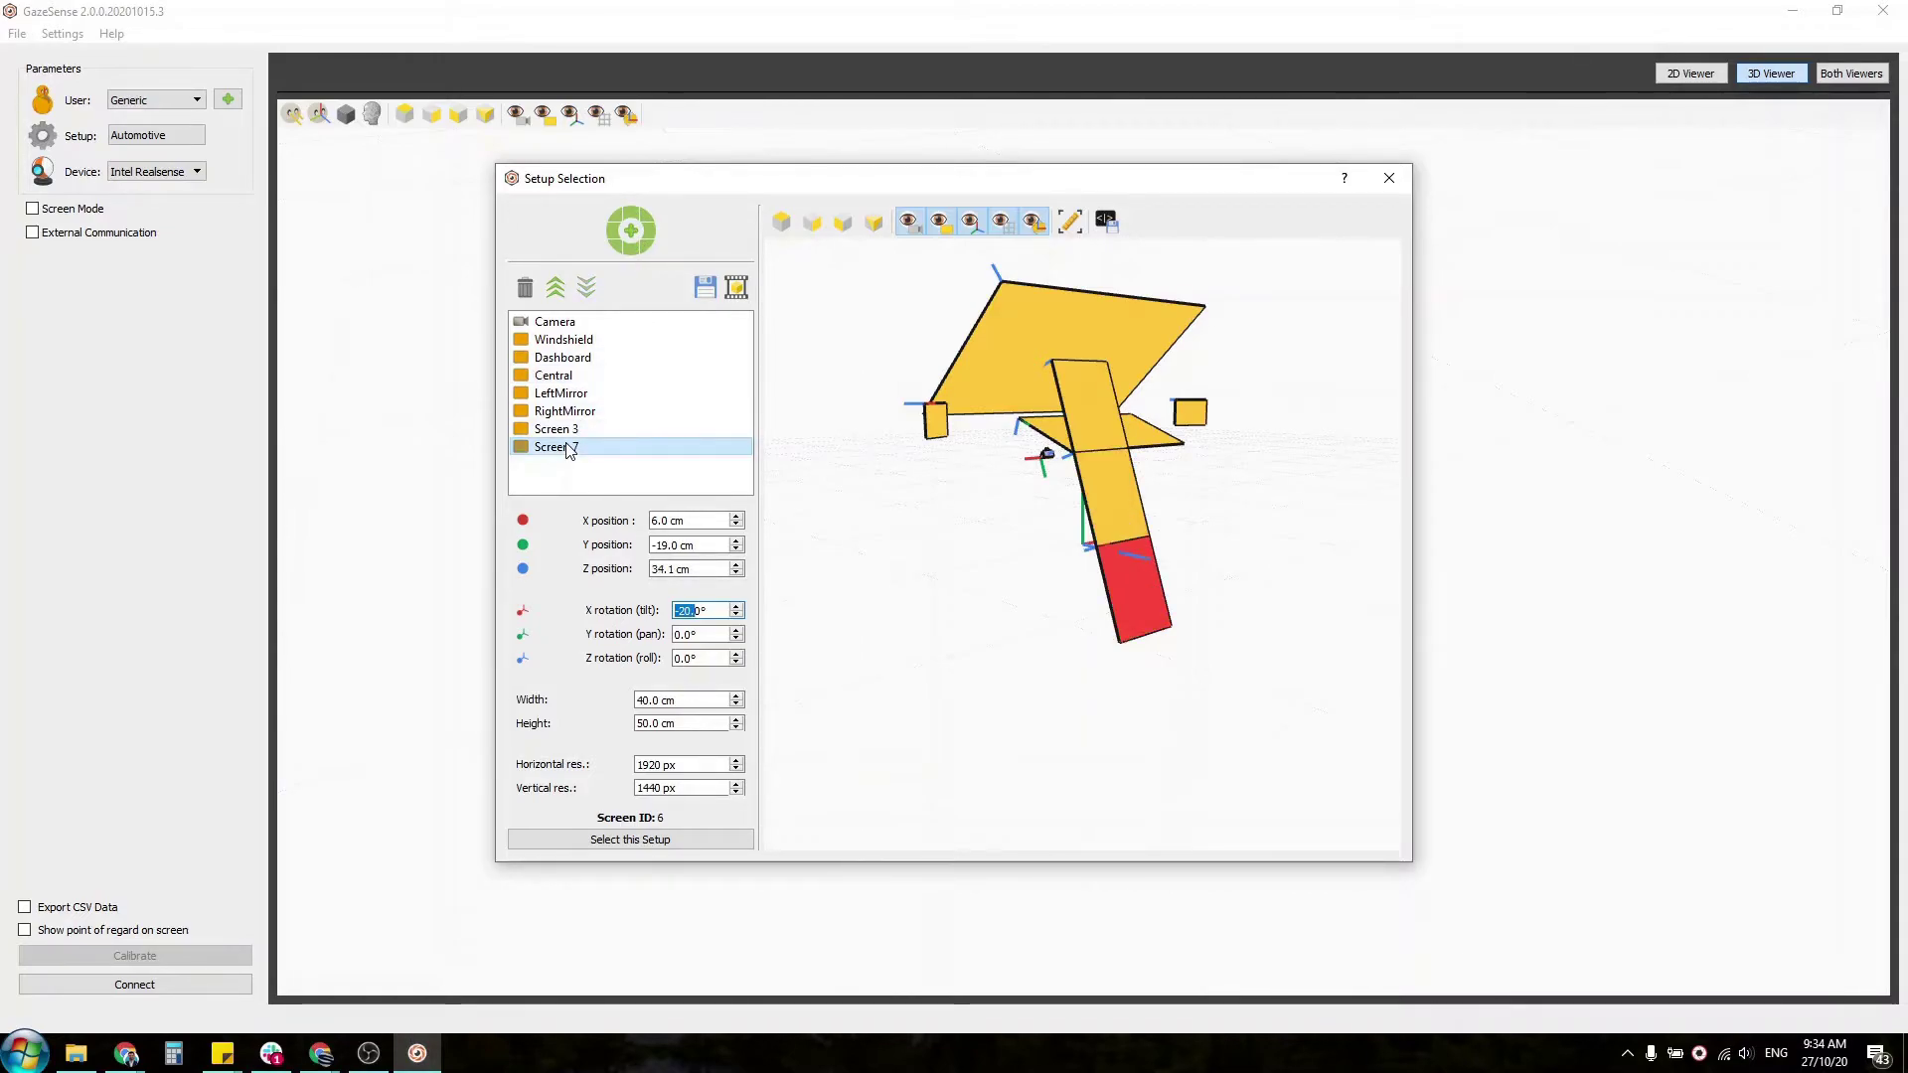
{"action": "left_click", "coordinate": [526, 290]}
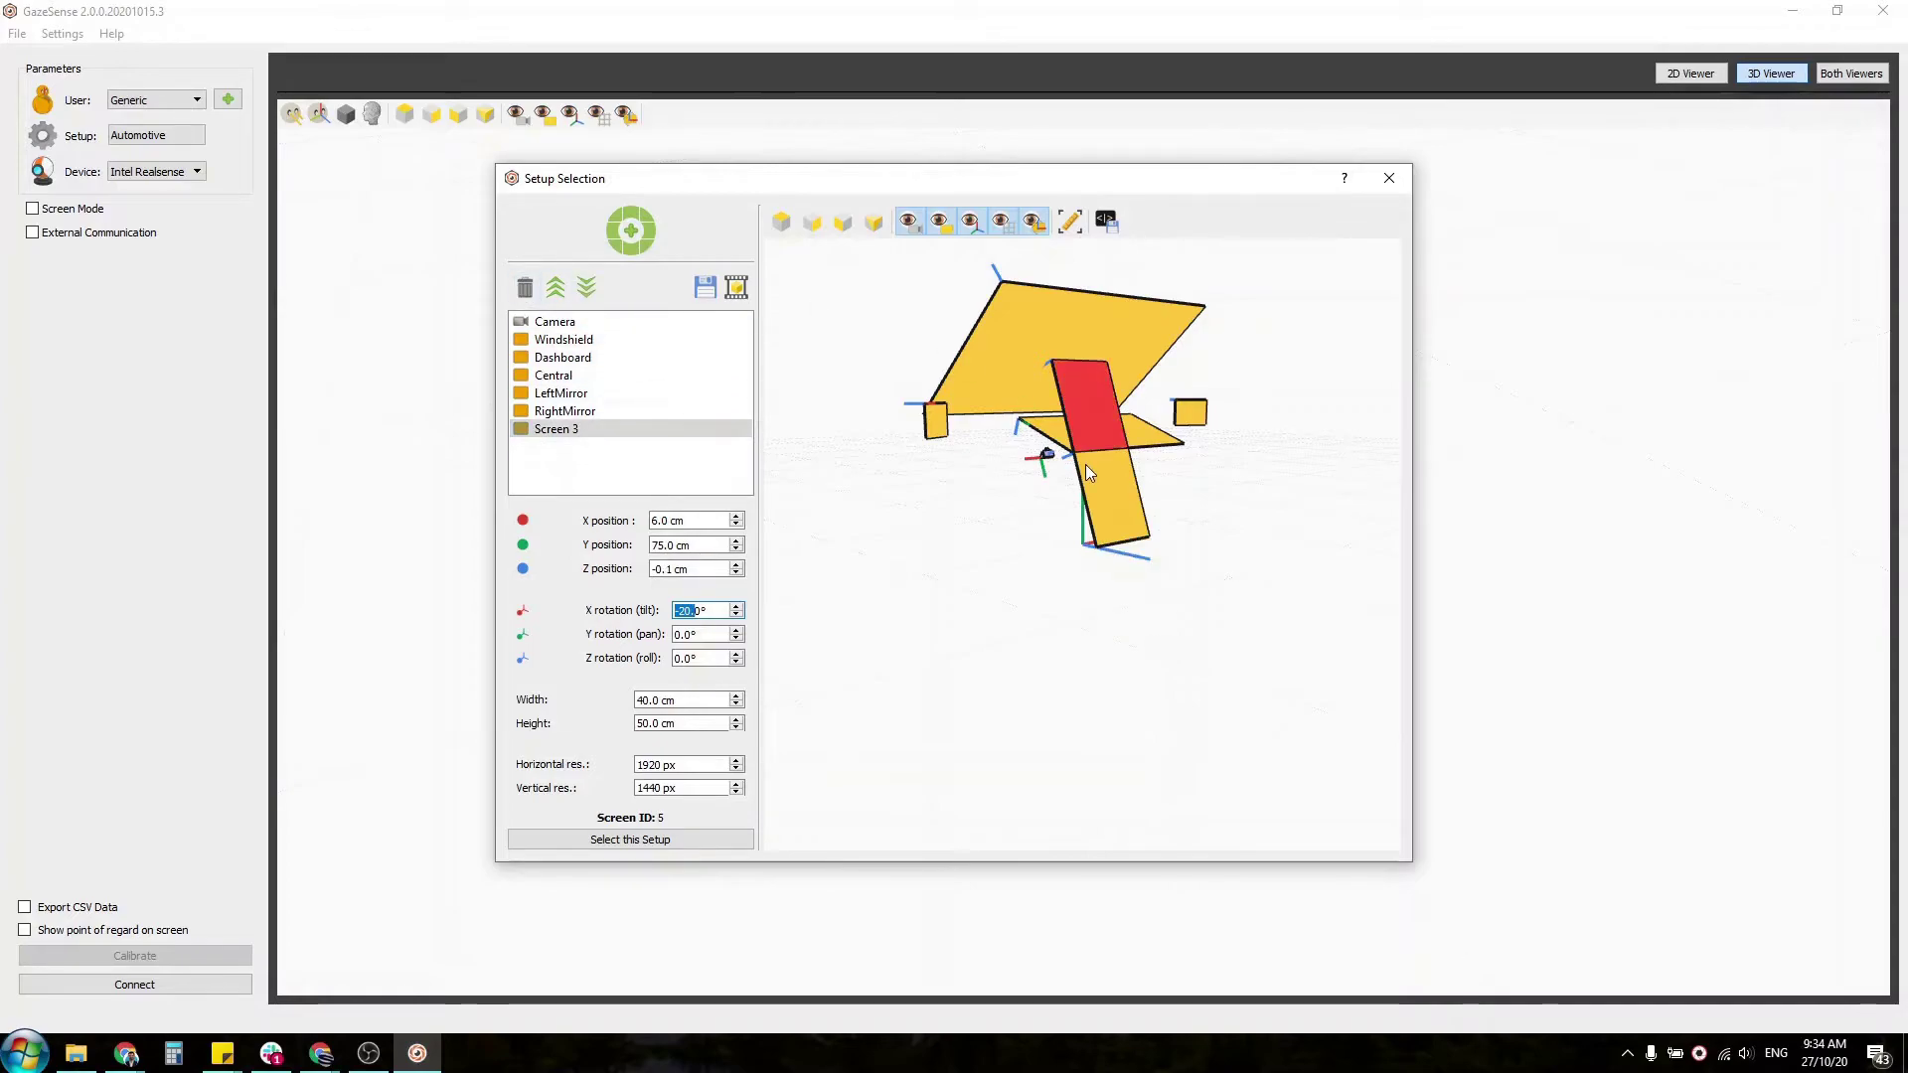
Set Screen 3's width and height to 20.0 cm
{"action": "mouse_move", "coordinate": [1085, 464]}
{"action": "left_mouse_down"}
{"action": "mouse_move", "coordinate": [1018, 459]}
{"action": "mouse_move", "coordinate": [1088, 469]}
{"action": "left_mouse_up"}
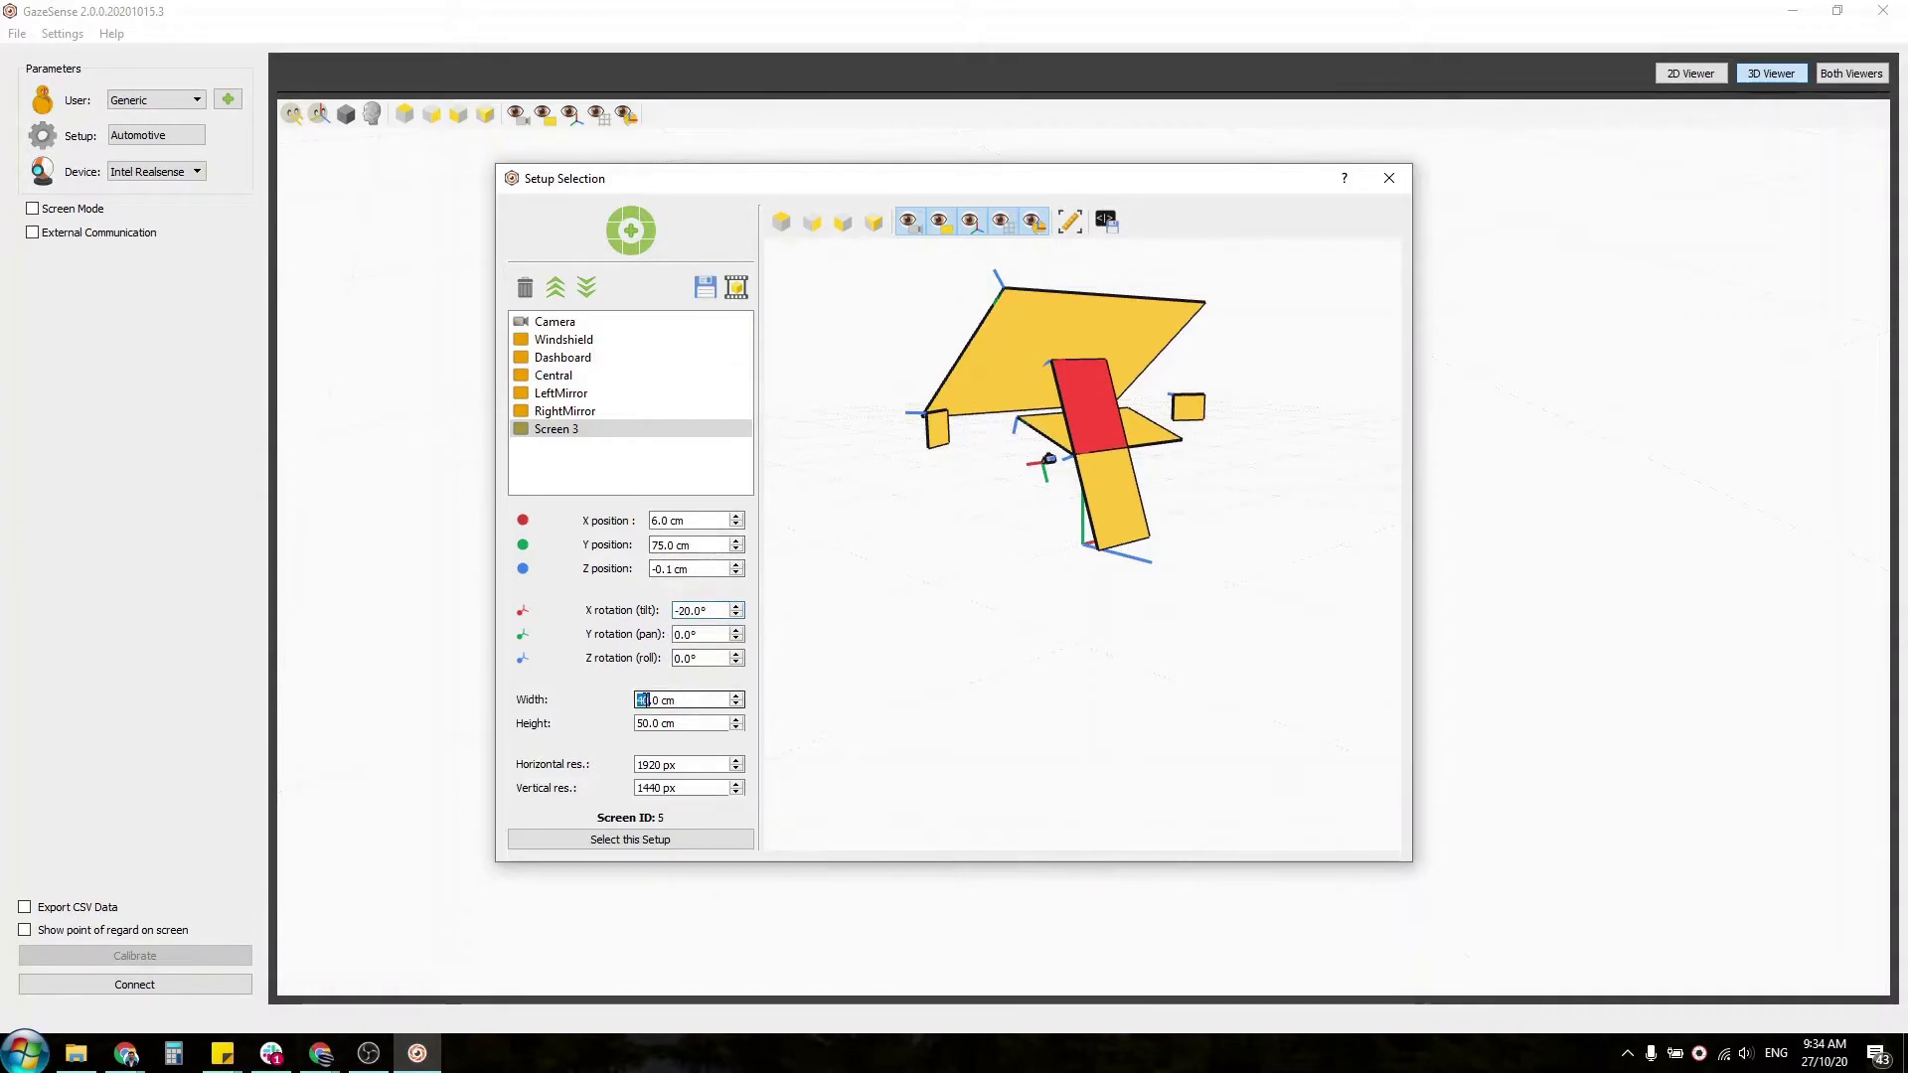
{"action": "type", "text": "2"}
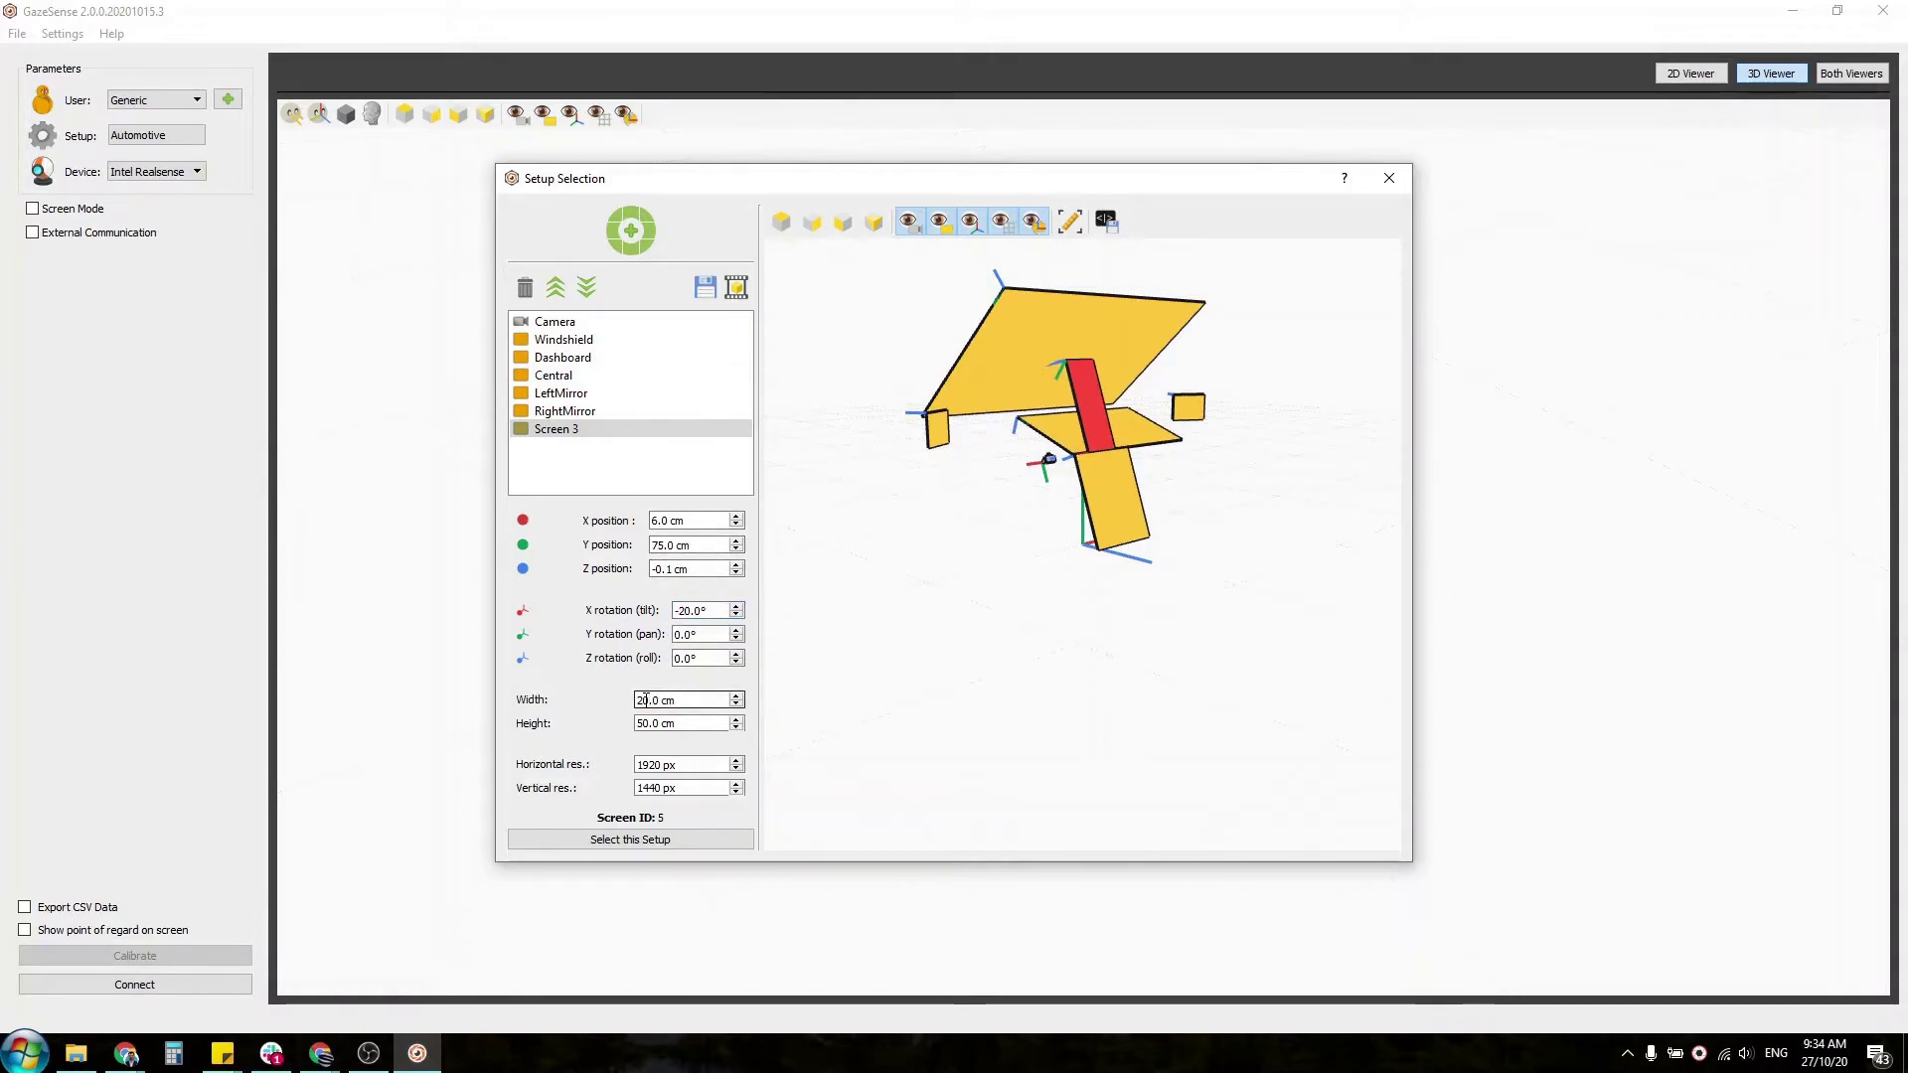
{"action": "left_click", "coordinate": [648, 722]}
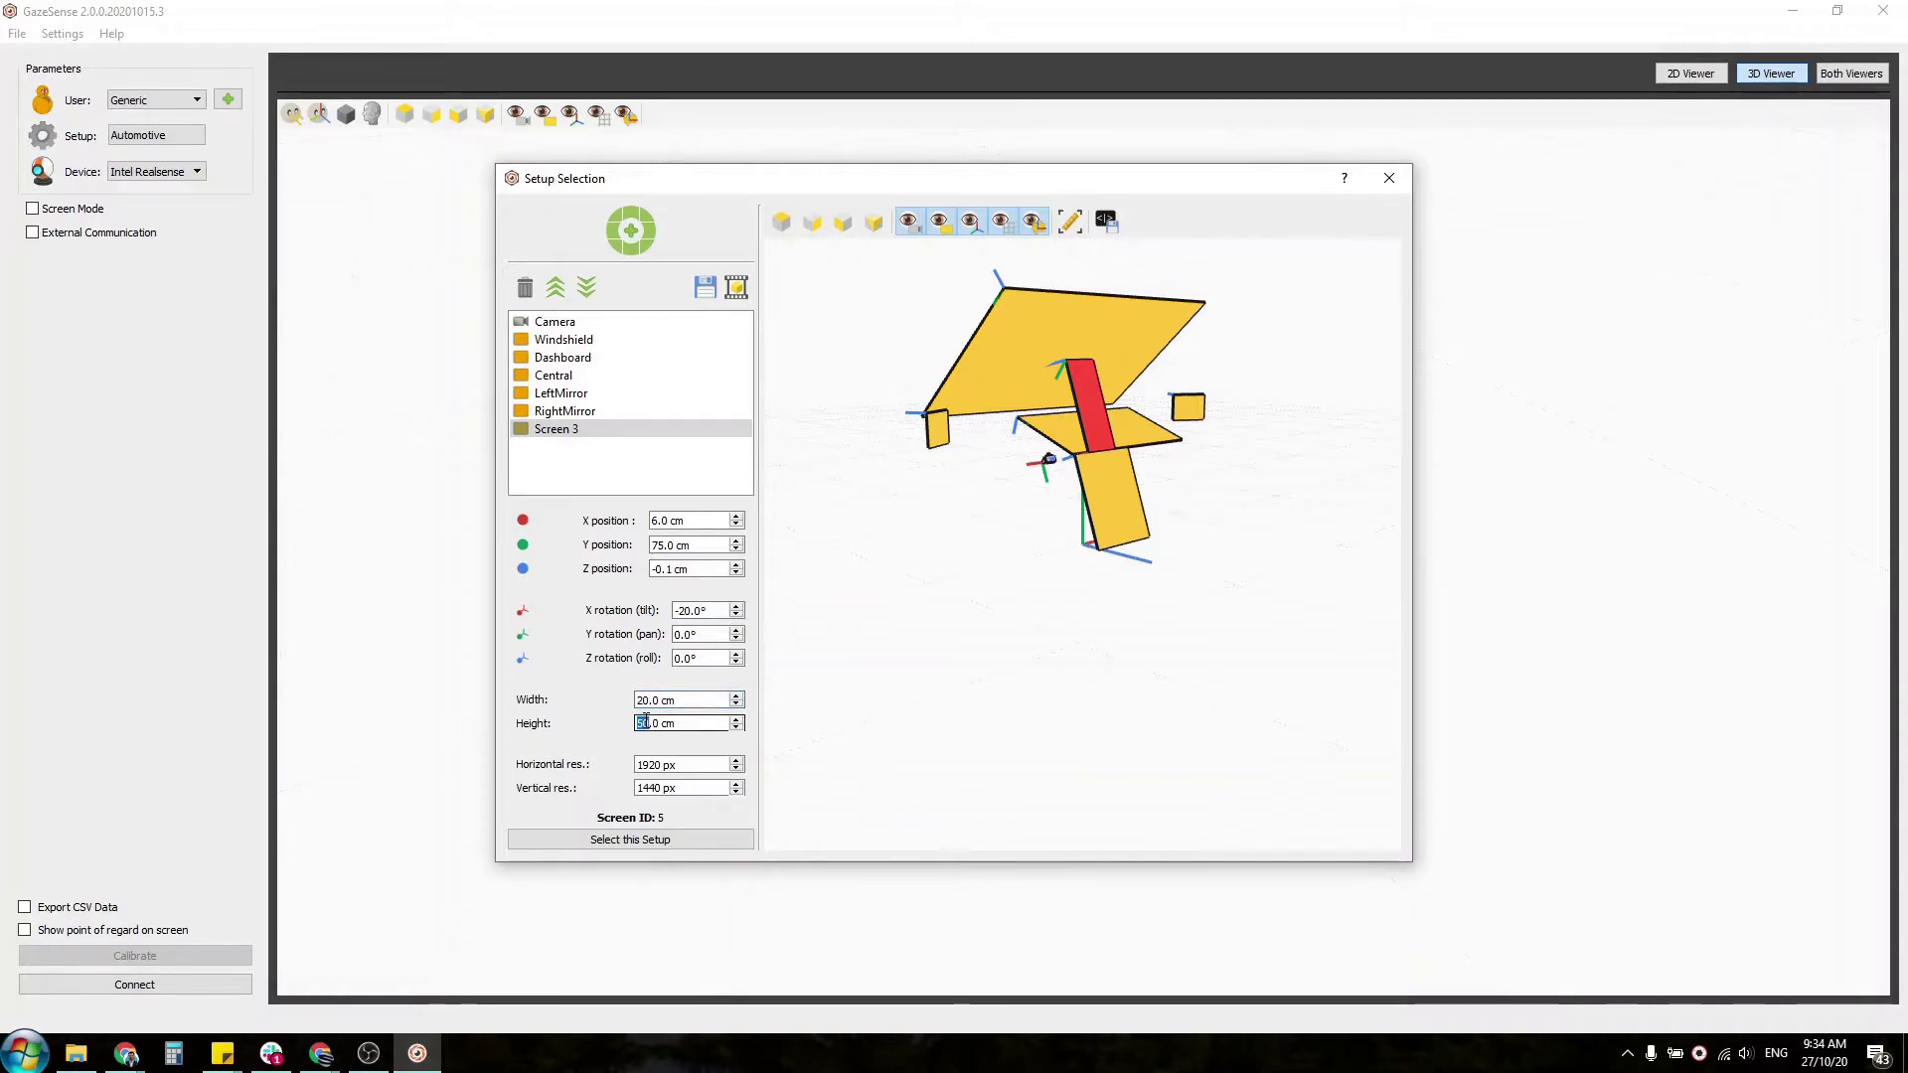
{"action": "type", "text": "2"}
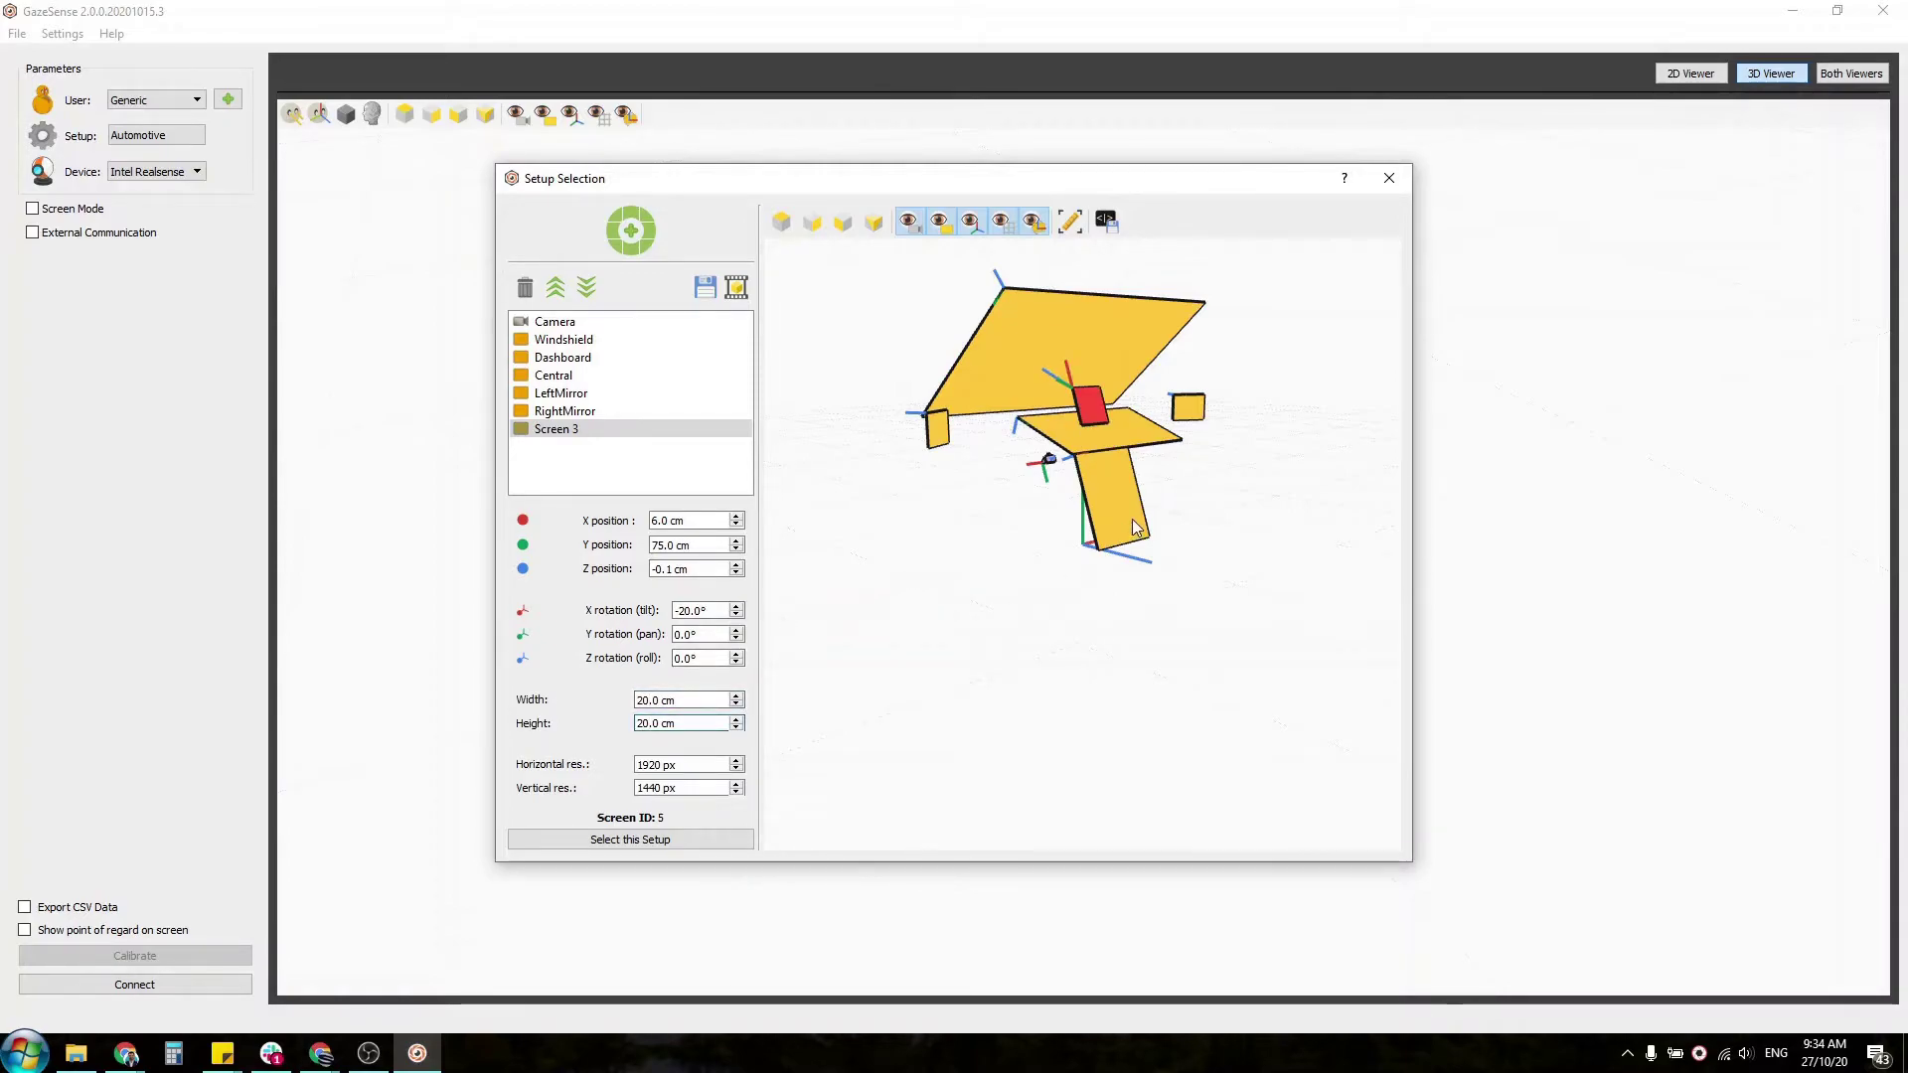
{"action": "left_click_drag", "start_coordinate": [1135, 527], "coordinate": [894, 520]}
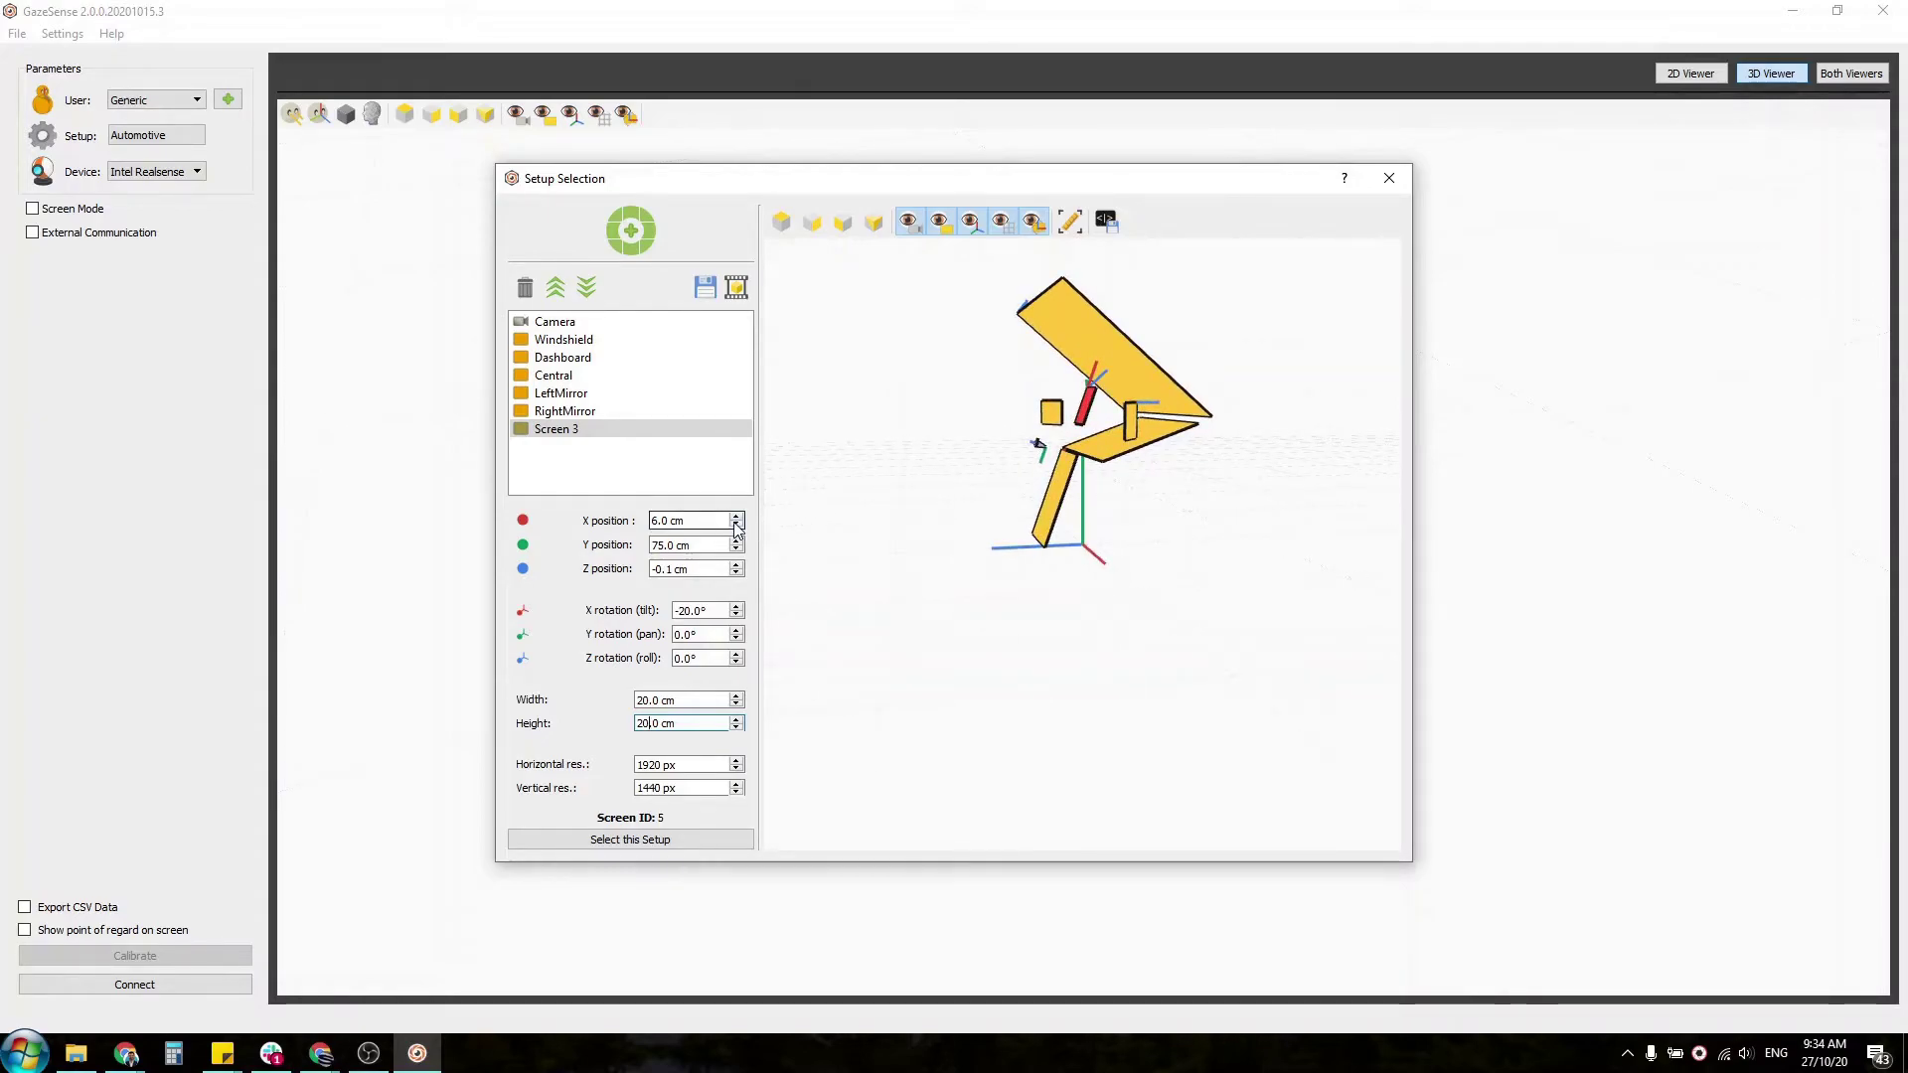
Adjust Screen 3's Y position spin box to 65.0 cm, checking placement in the 3D view
{"action": "scroll", "coordinate": [738, 546], "scroll_direction": "down", "scroll_amount": 4}
{"action": "scroll", "coordinate": [738, 548], "scroll_direction": "down", "scroll_amount": 19}
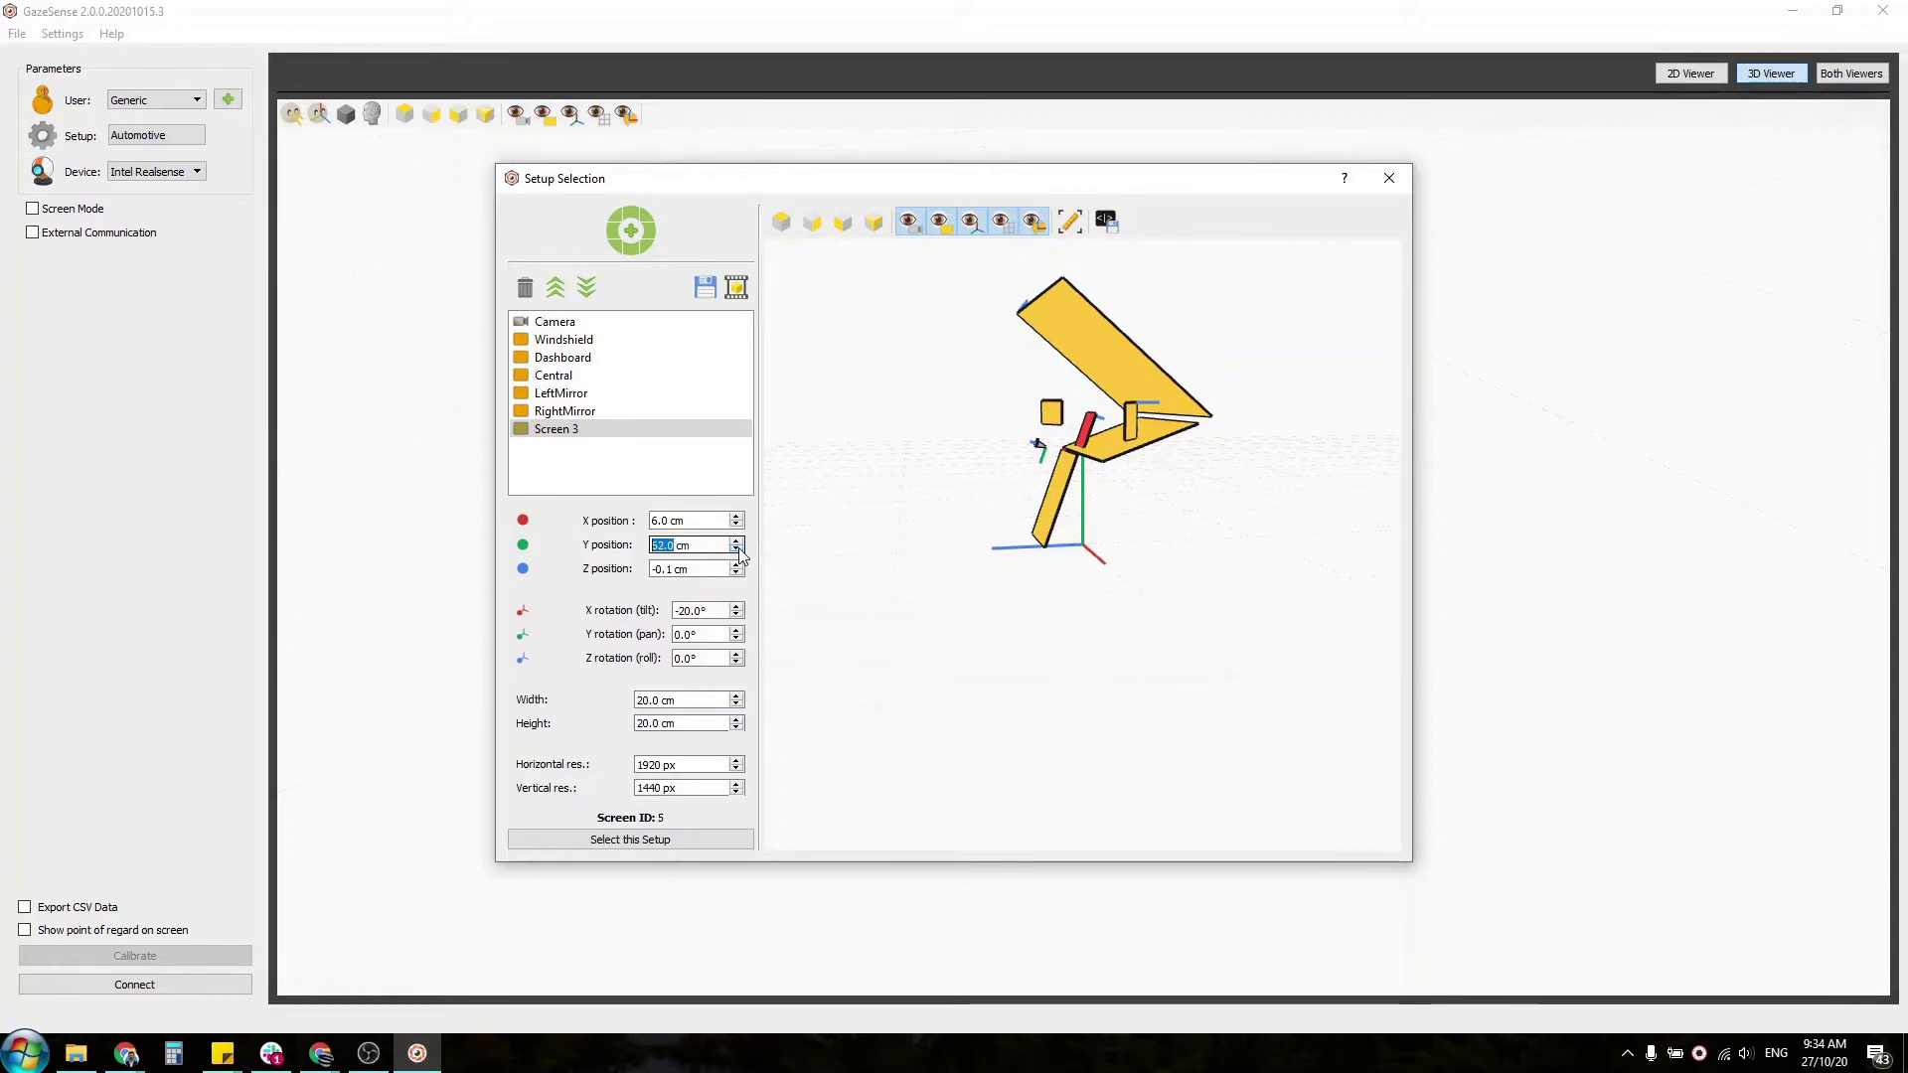
{"action": "scroll", "coordinate": [740, 548], "scroll_direction": "up", "scroll_amount": 1}
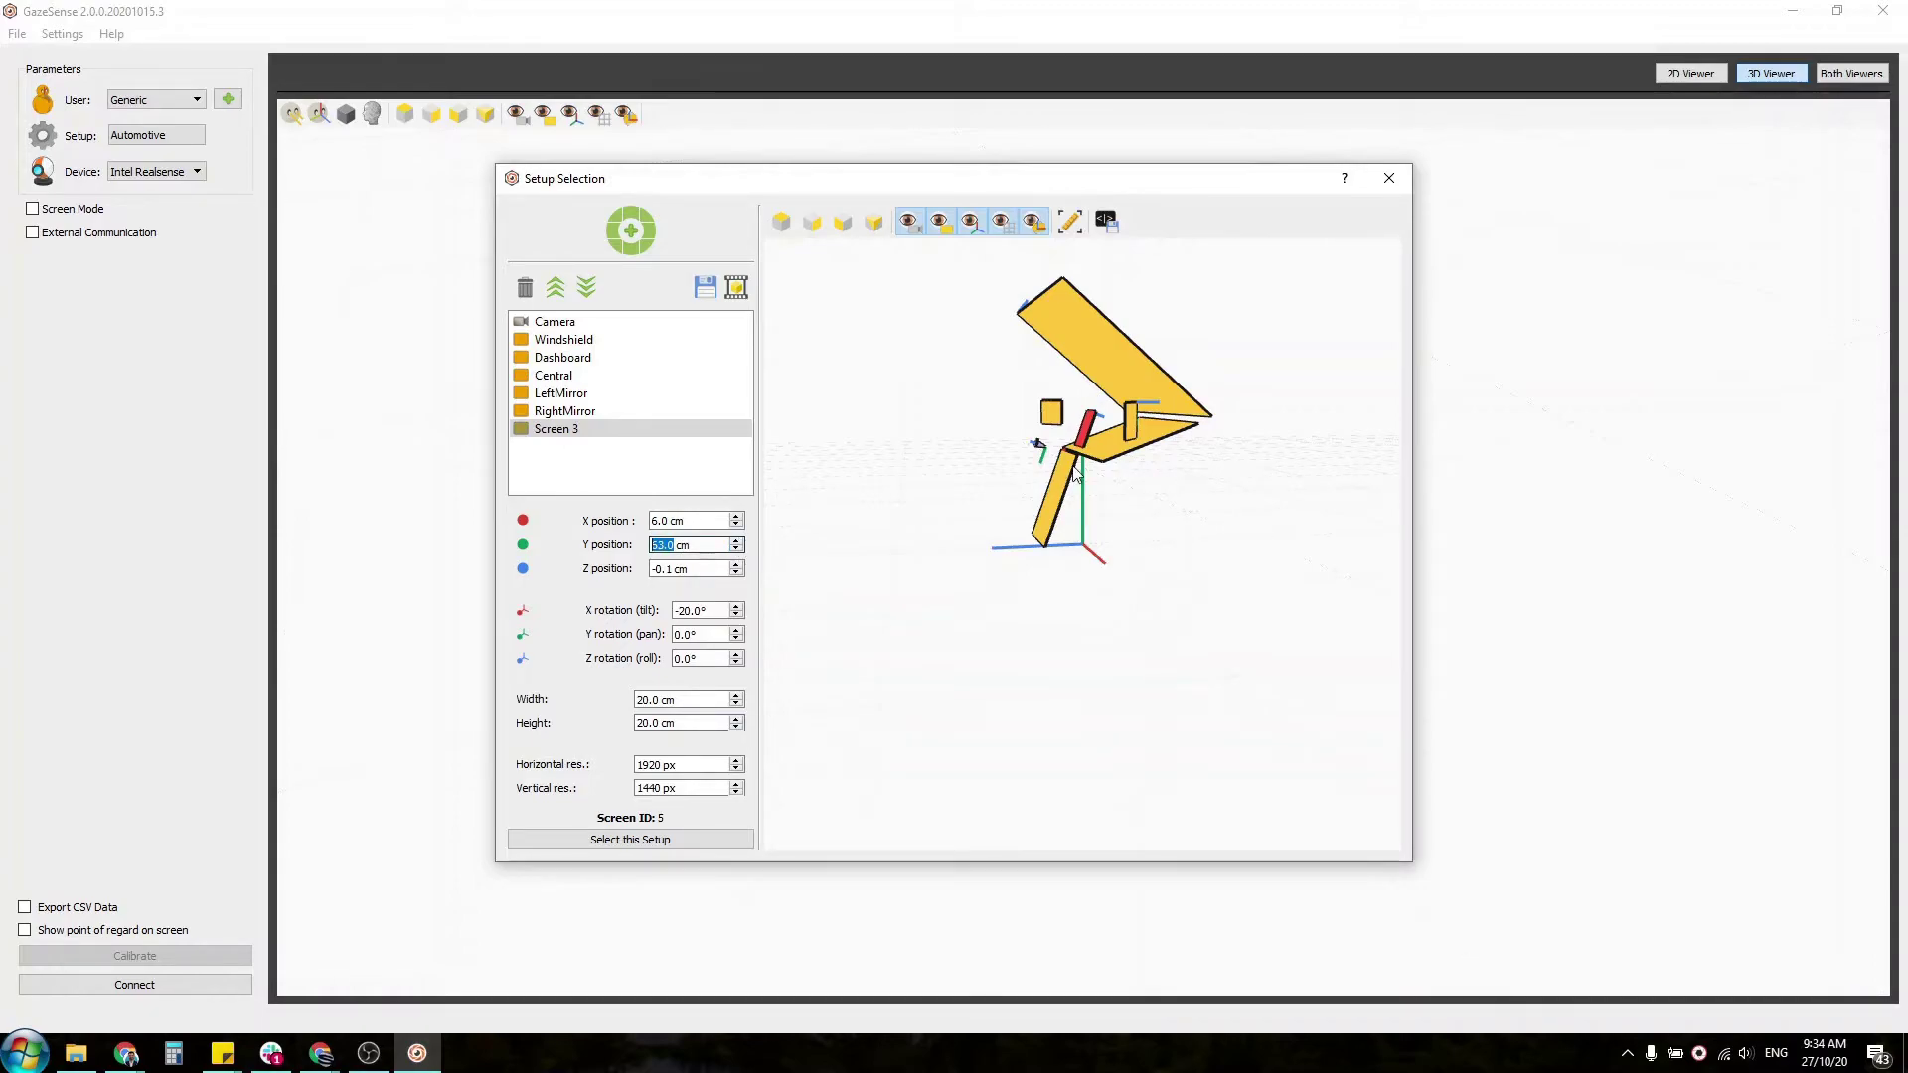
{"action": "scroll", "coordinate": [1074, 473], "scroll_direction": "up", "scroll_amount": 5}
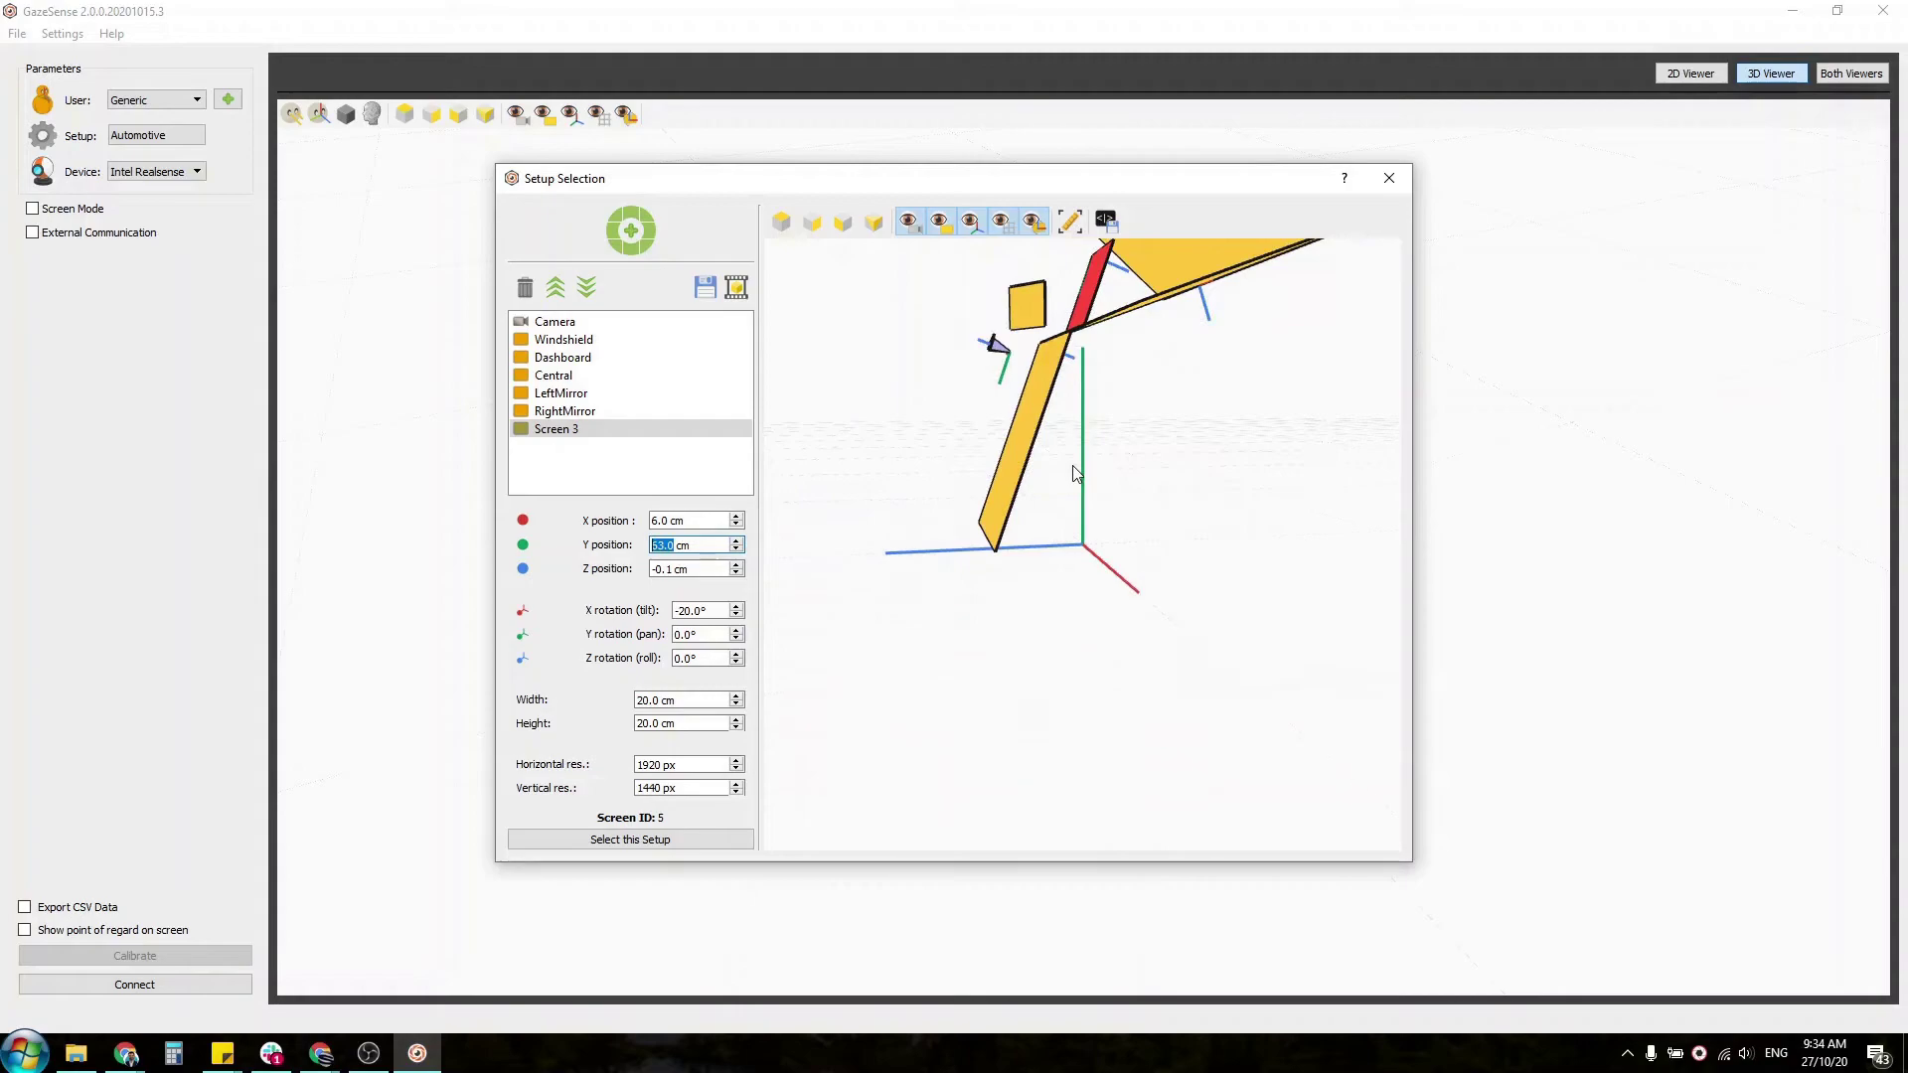
{"action": "scroll", "coordinate": [1074, 473], "scroll_direction": "up", "scroll_amount": 1}
{"action": "left_click_drag", "start_coordinate": [1094, 333], "coordinate": [1270, 469]}
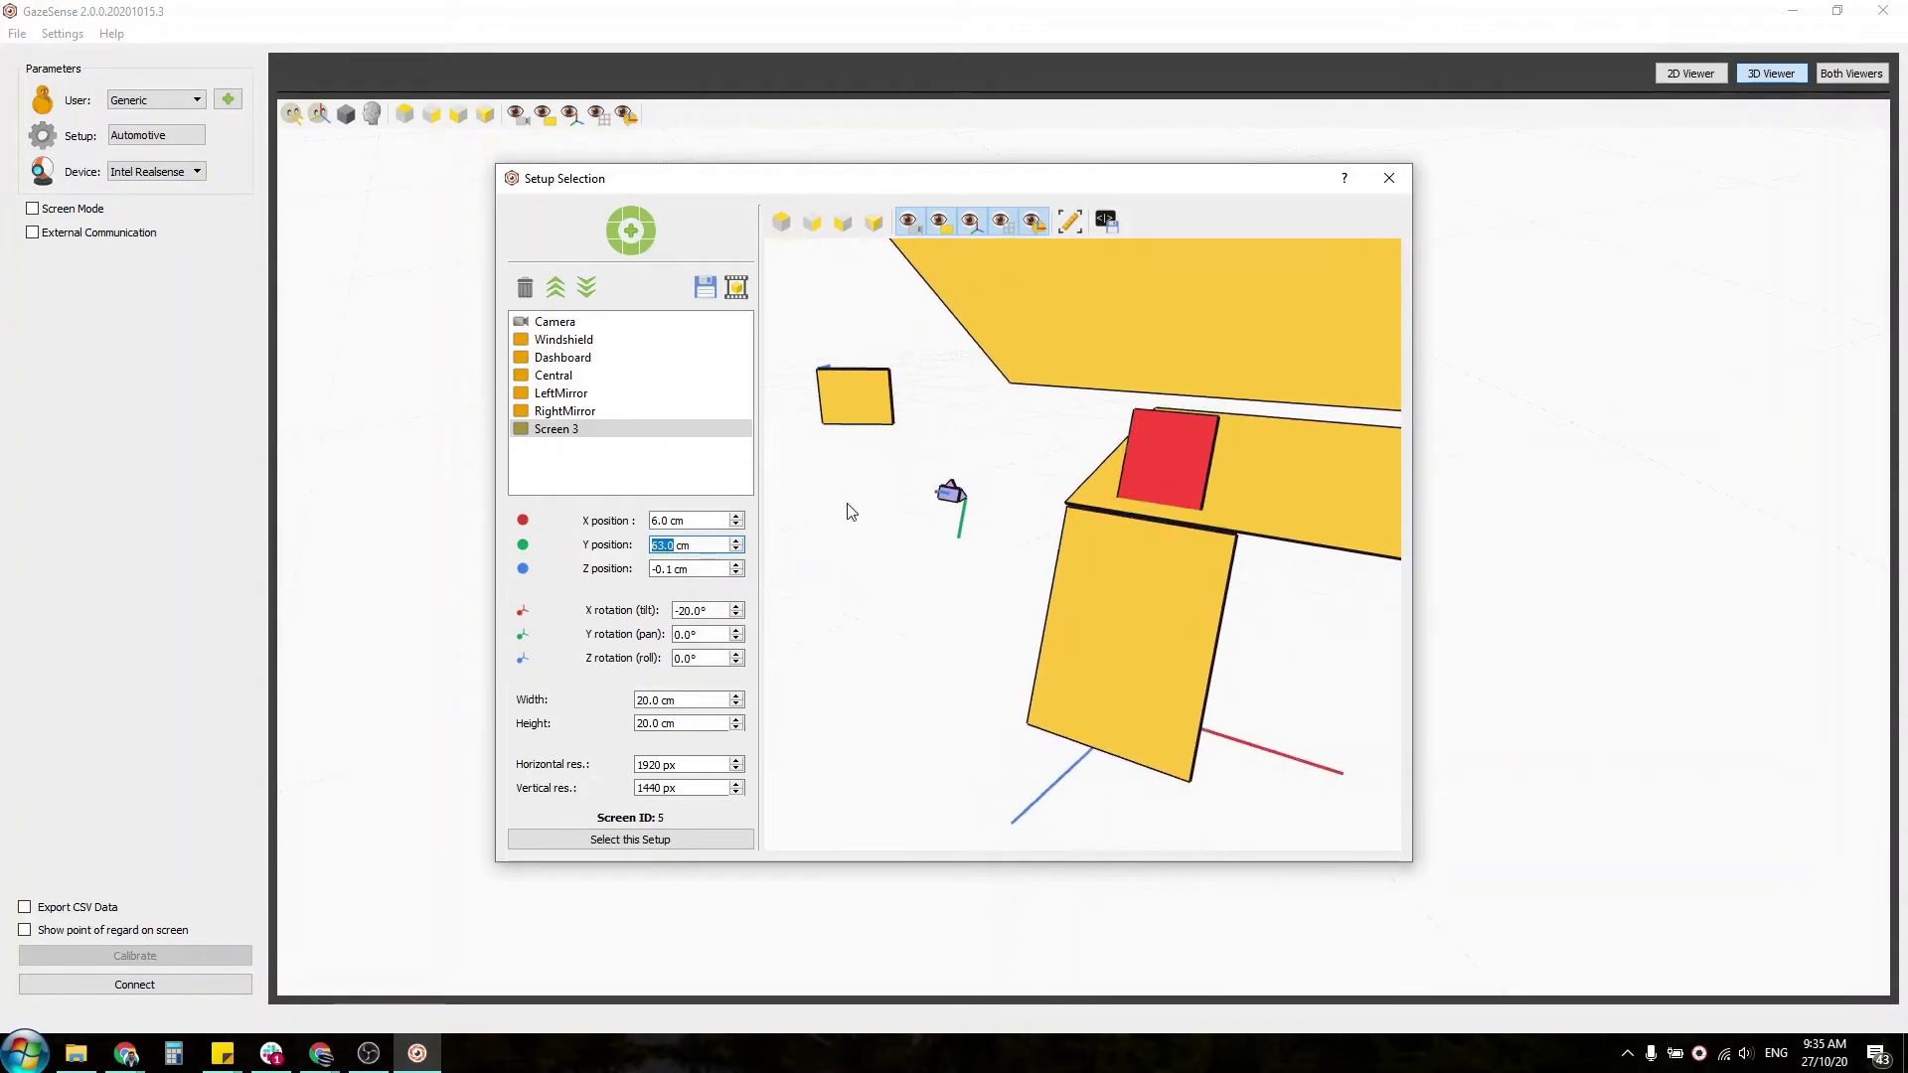
{"action": "left_click", "coordinate": [736, 541]}
{"action": "left_click", "coordinate": [736, 541]}
{"action": "left_click", "coordinate": [737, 541]}
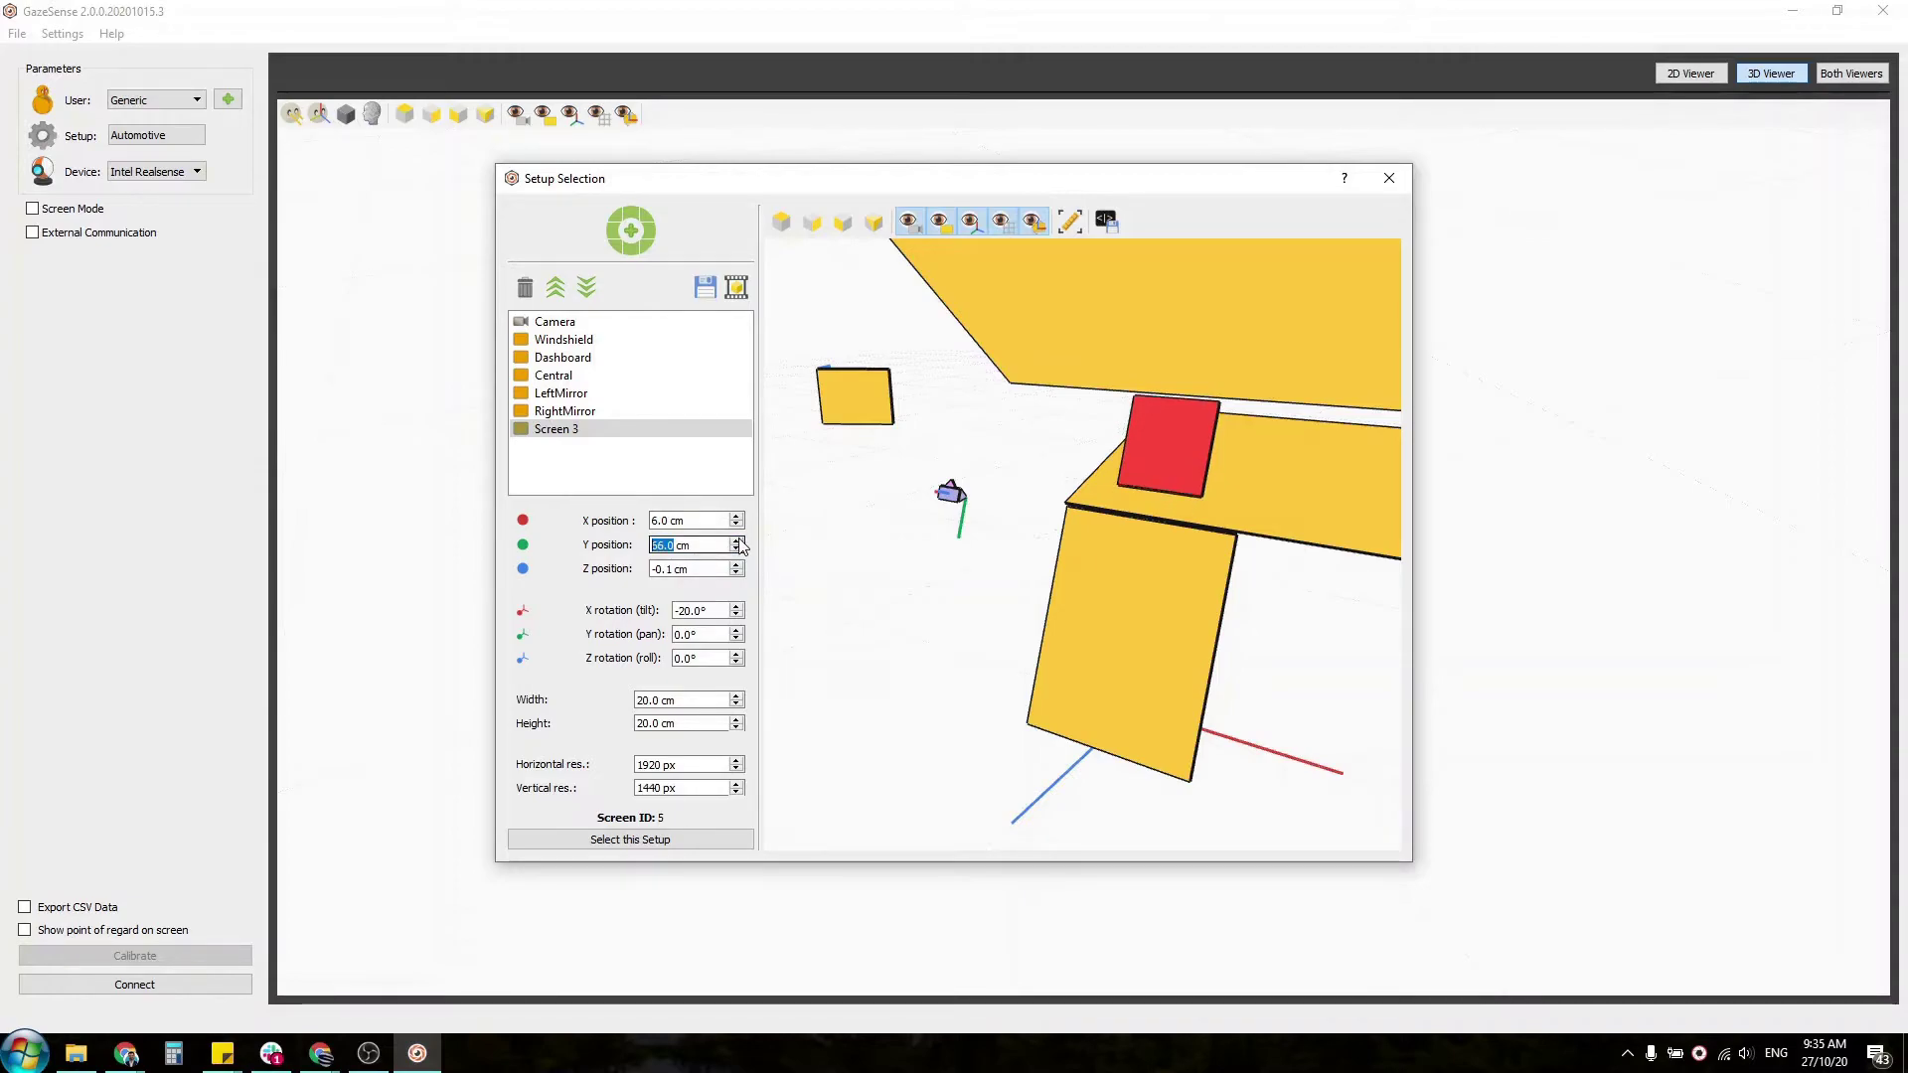
{"action": "left_click", "coordinate": [737, 549]}
{"action": "left_click_drag", "start_coordinate": [900, 597], "coordinate": [1123, 576]}
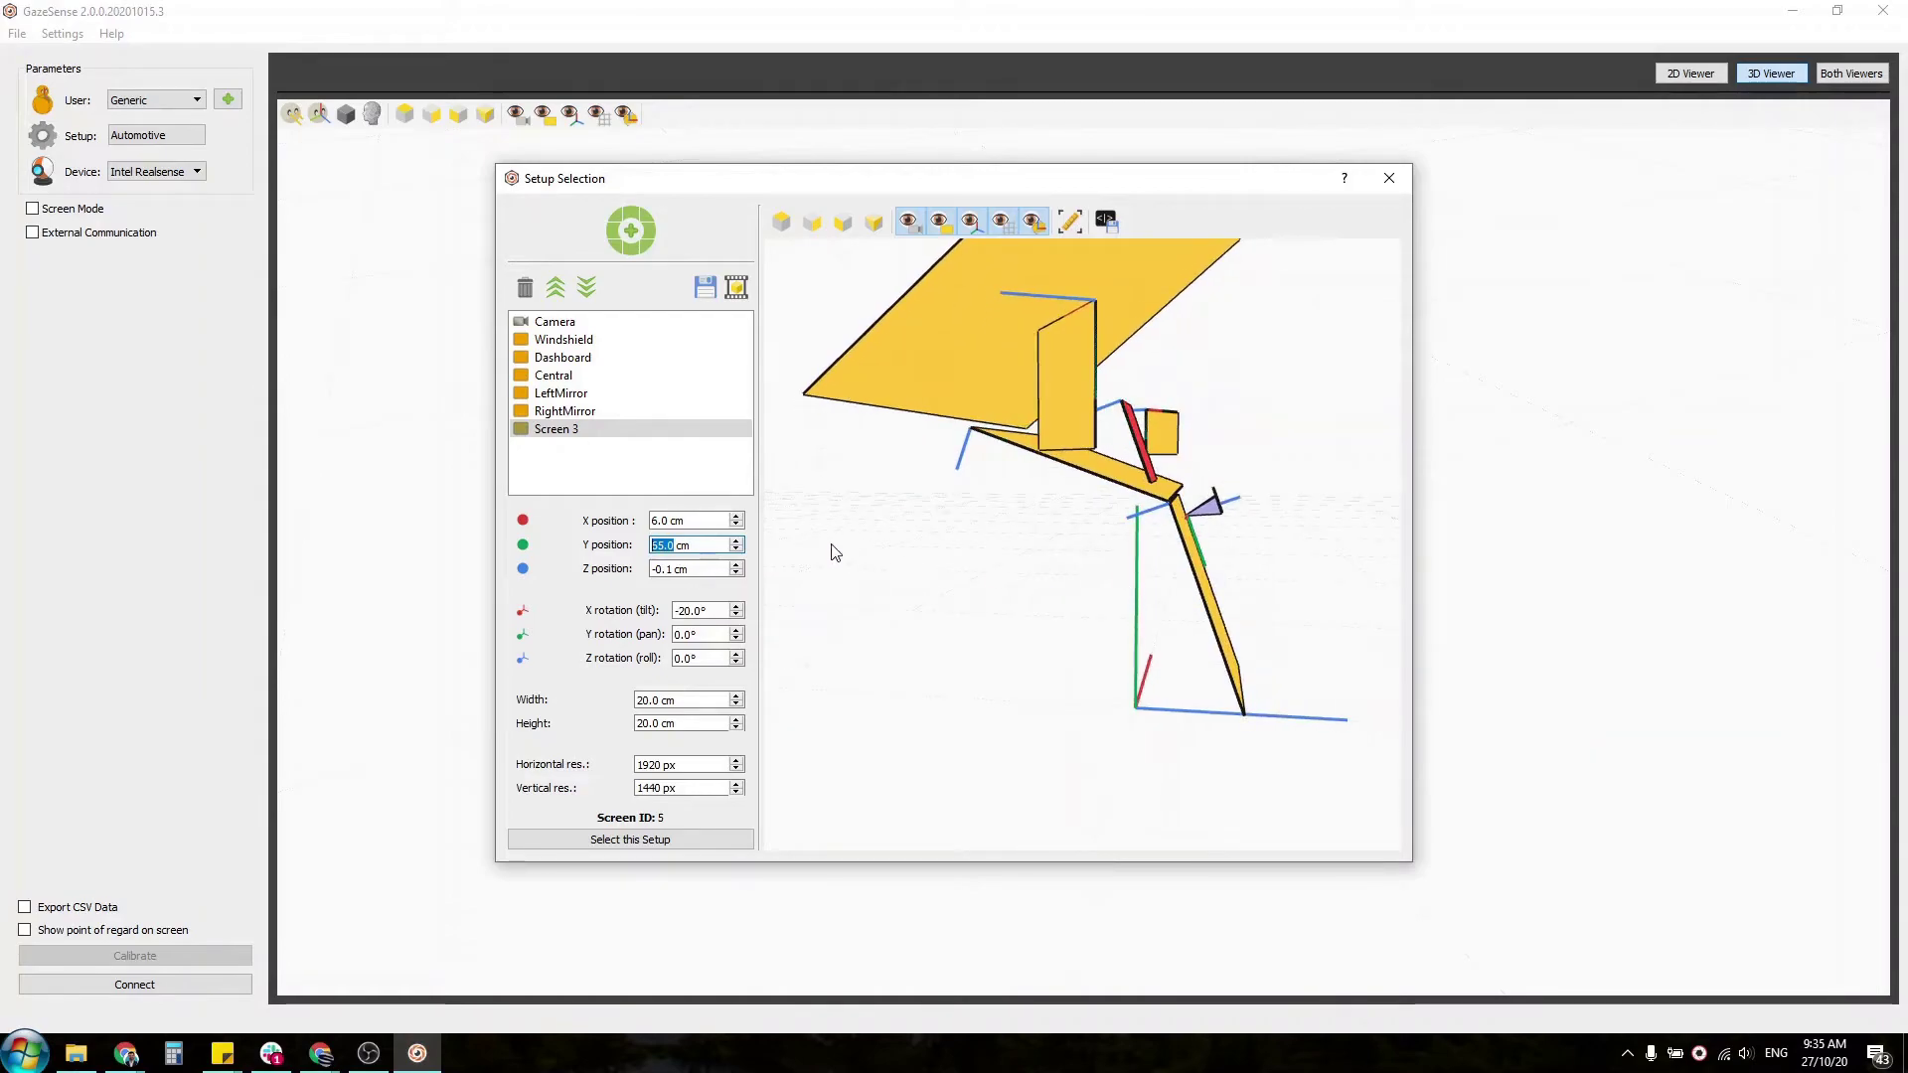
Set Screen 3's X position to 8.0 cm
{"action": "left_click", "coordinate": [737, 516]}
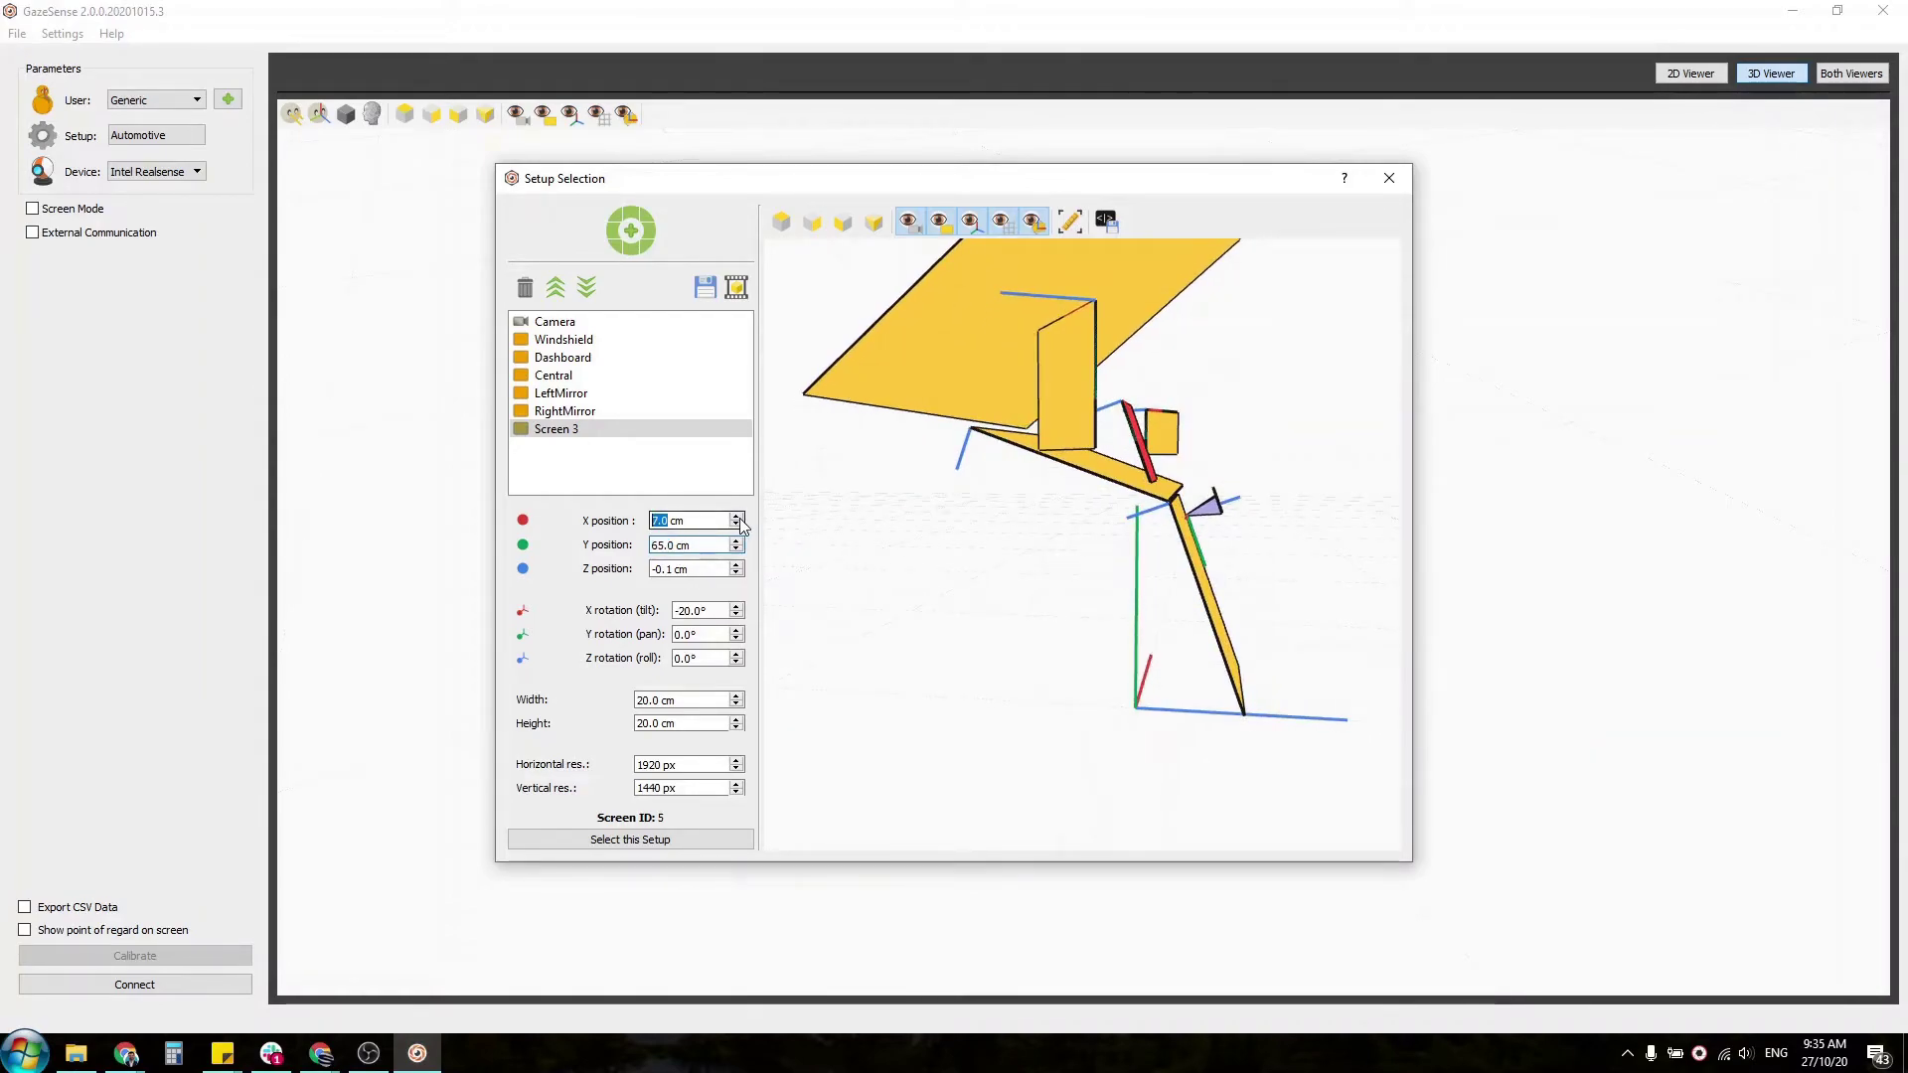
{"action": "left_click", "coordinate": [736, 517]}
{"action": "left_click", "coordinate": [736, 517]}
{"action": "left_click", "coordinate": [736, 516]}
{"action": "left_click", "coordinate": [737, 516]}
{"action": "left_click", "coordinate": [736, 516]}
{"action": "left_click", "coordinate": [736, 516]}
{"action": "left_click", "coordinate": [737, 524]}
{"action": "left_click", "coordinate": [737, 525]}
{"action": "left_click", "coordinate": [736, 524]}
{"action": "left_click", "coordinate": [737, 525]}
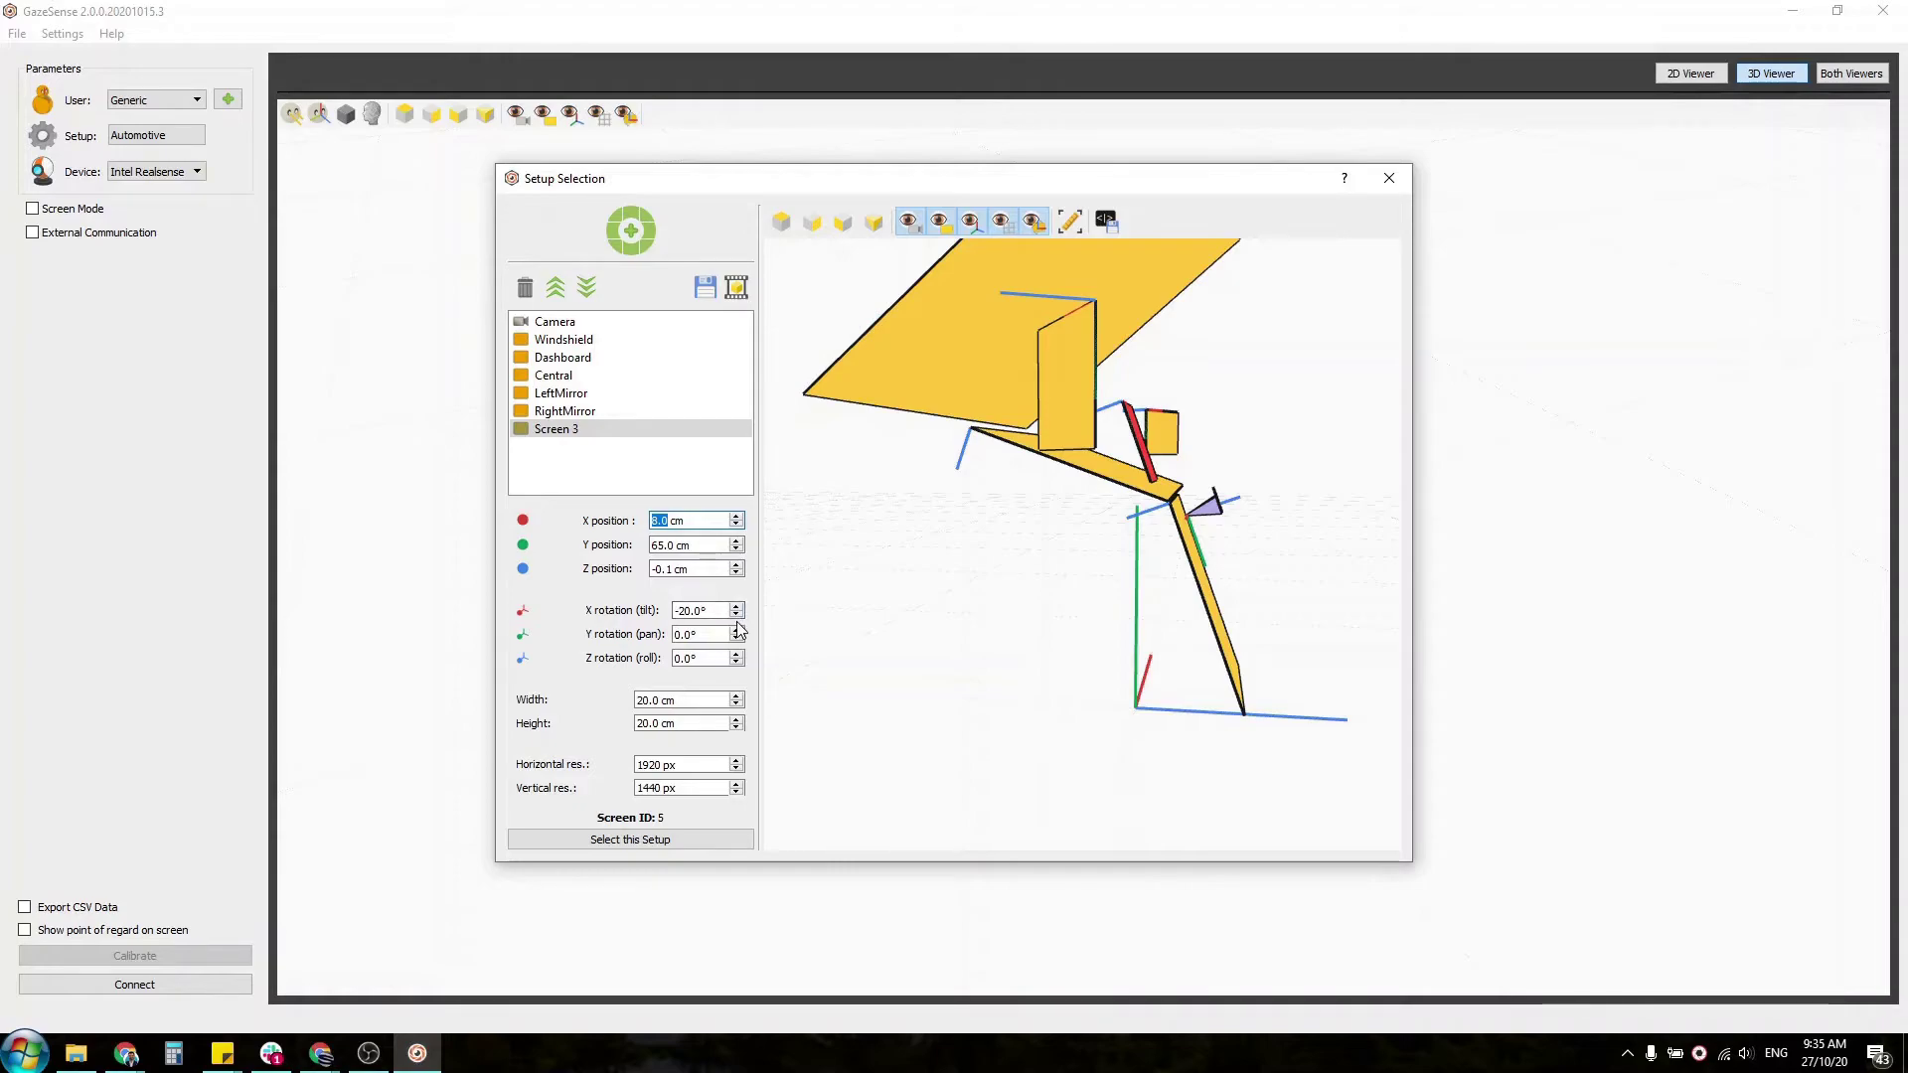
Ease Screen 3's downward tilt to -10°
{"action": "left_click", "coordinate": [736, 606]}
{"action": "left_click", "coordinate": [737, 606]}
{"action": "left_click", "coordinate": [737, 606]}
{"action": "left_click", "coordinate": [736, 606]}
{"action": "left_click", "coordinate": [736, 606]}
{"action": "left_click", "coordinate": [737, 606]}
{"action": "left_click", "coordinate": [736, 606]}
{"action": "left_click_drag", "start_coordinate": [1047, 600], "coordinate": [874, 684]}
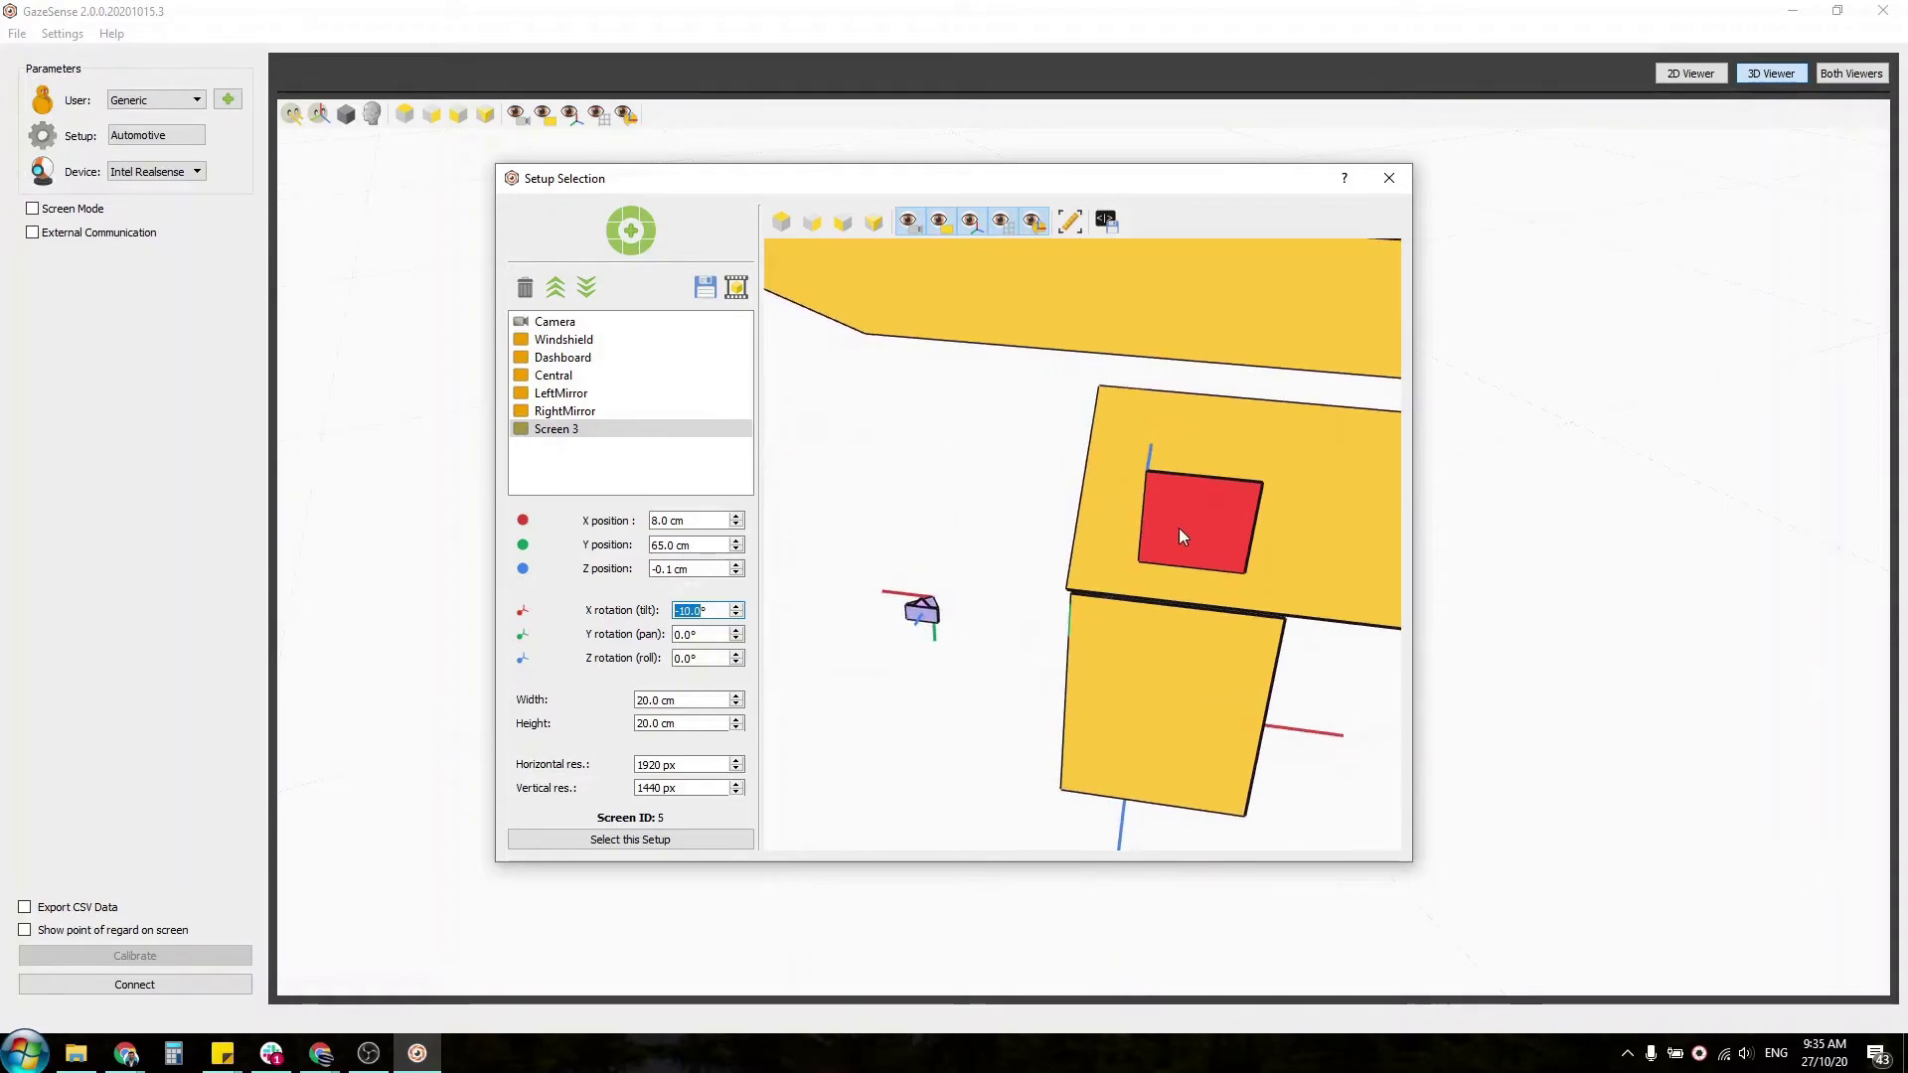
{"action": "mouse_move", "coordinate": [1179, 528]}
{"action": "left_mouse_down"}
{"action": "mouse_move", "coordinate": [1184, 569]}
{"action": "mouse_move", "coordinate": [1195, 556]}
{"action": "left_mouse_up"}
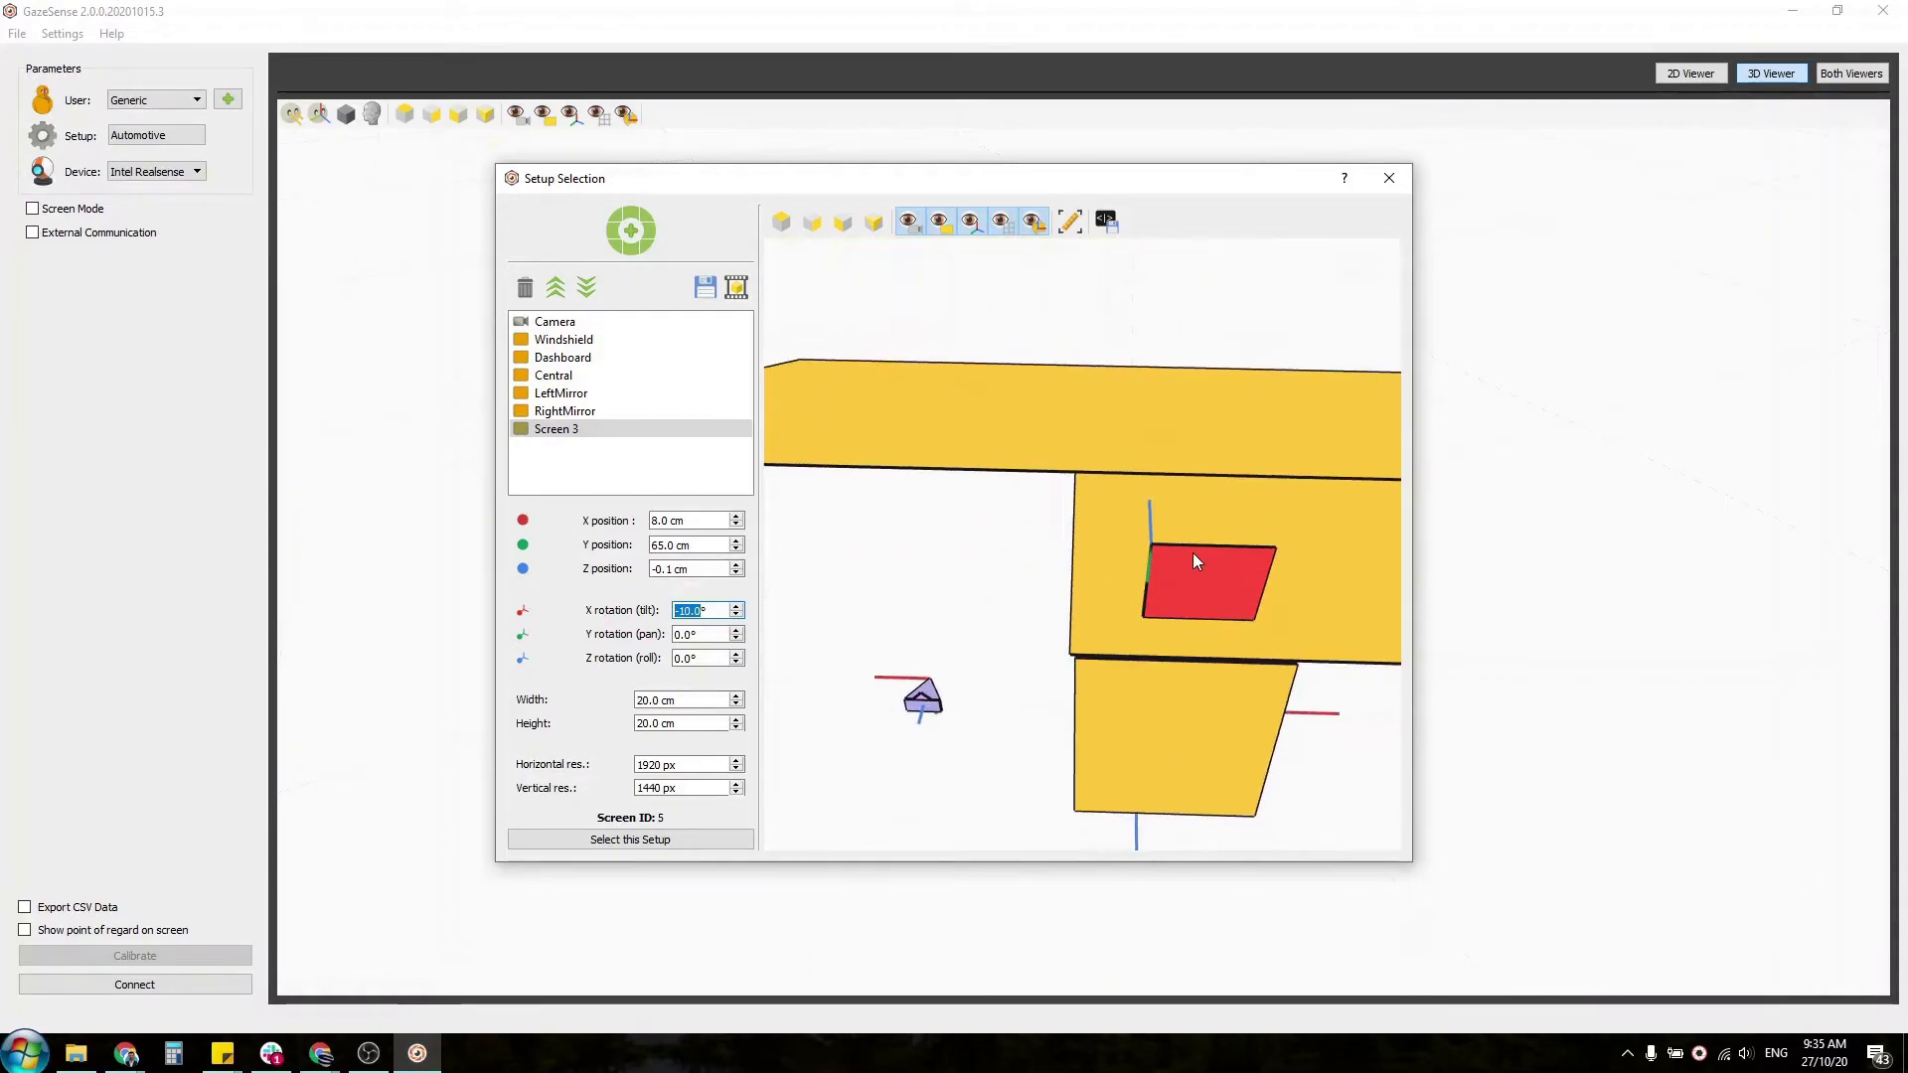
Adjust Screen 3's pan angle with its rotation spin box
{"action": "left_click", "coordinate": [736, 639]}
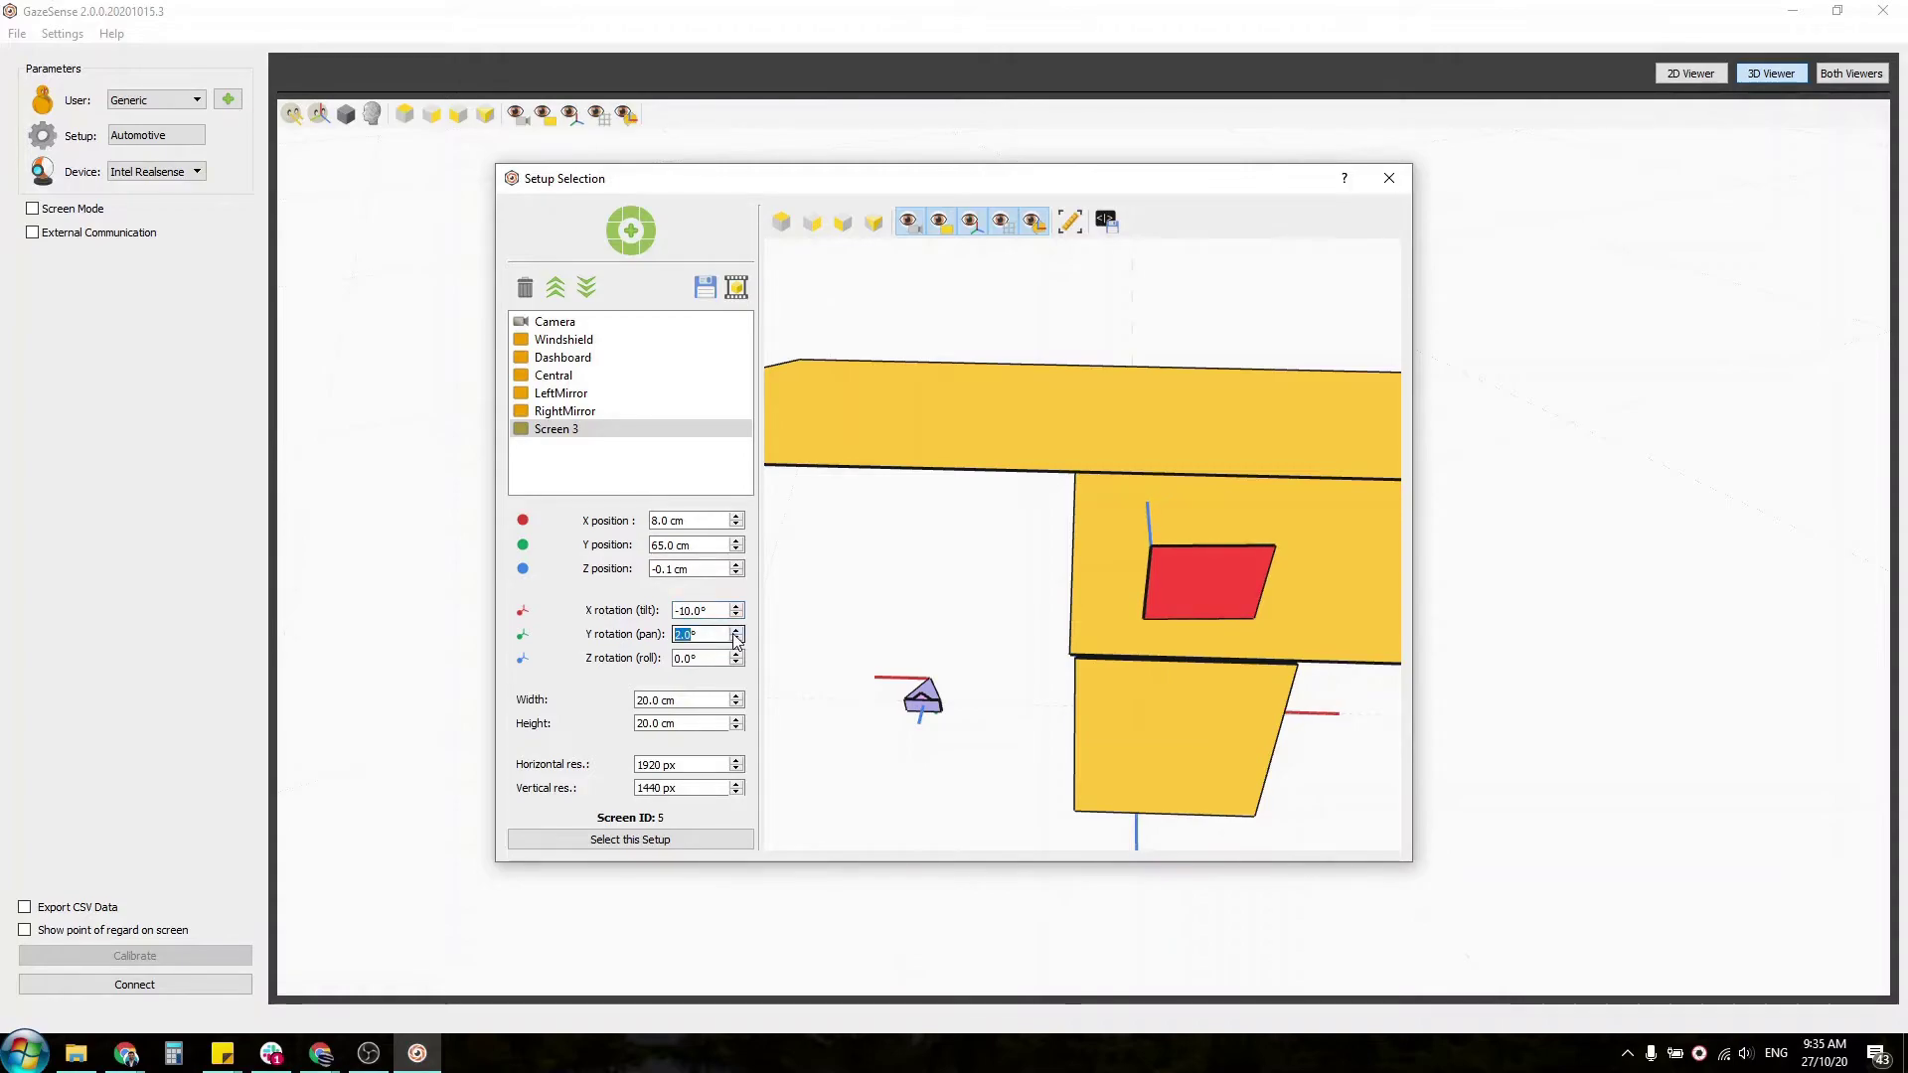
{"action": "left_click", "coordinate": [737, 641]}
{"action": "left_click", "coordinate": [736, 641]}
{"action": "left_click", "coordinate": [736, 641]}
{"action": "left_click", "coordinate": [736, 641]}
{"action": "left_click", "coordinate": [737, 641]}
{"action": "left_click", "coordinate": [737, 641]}
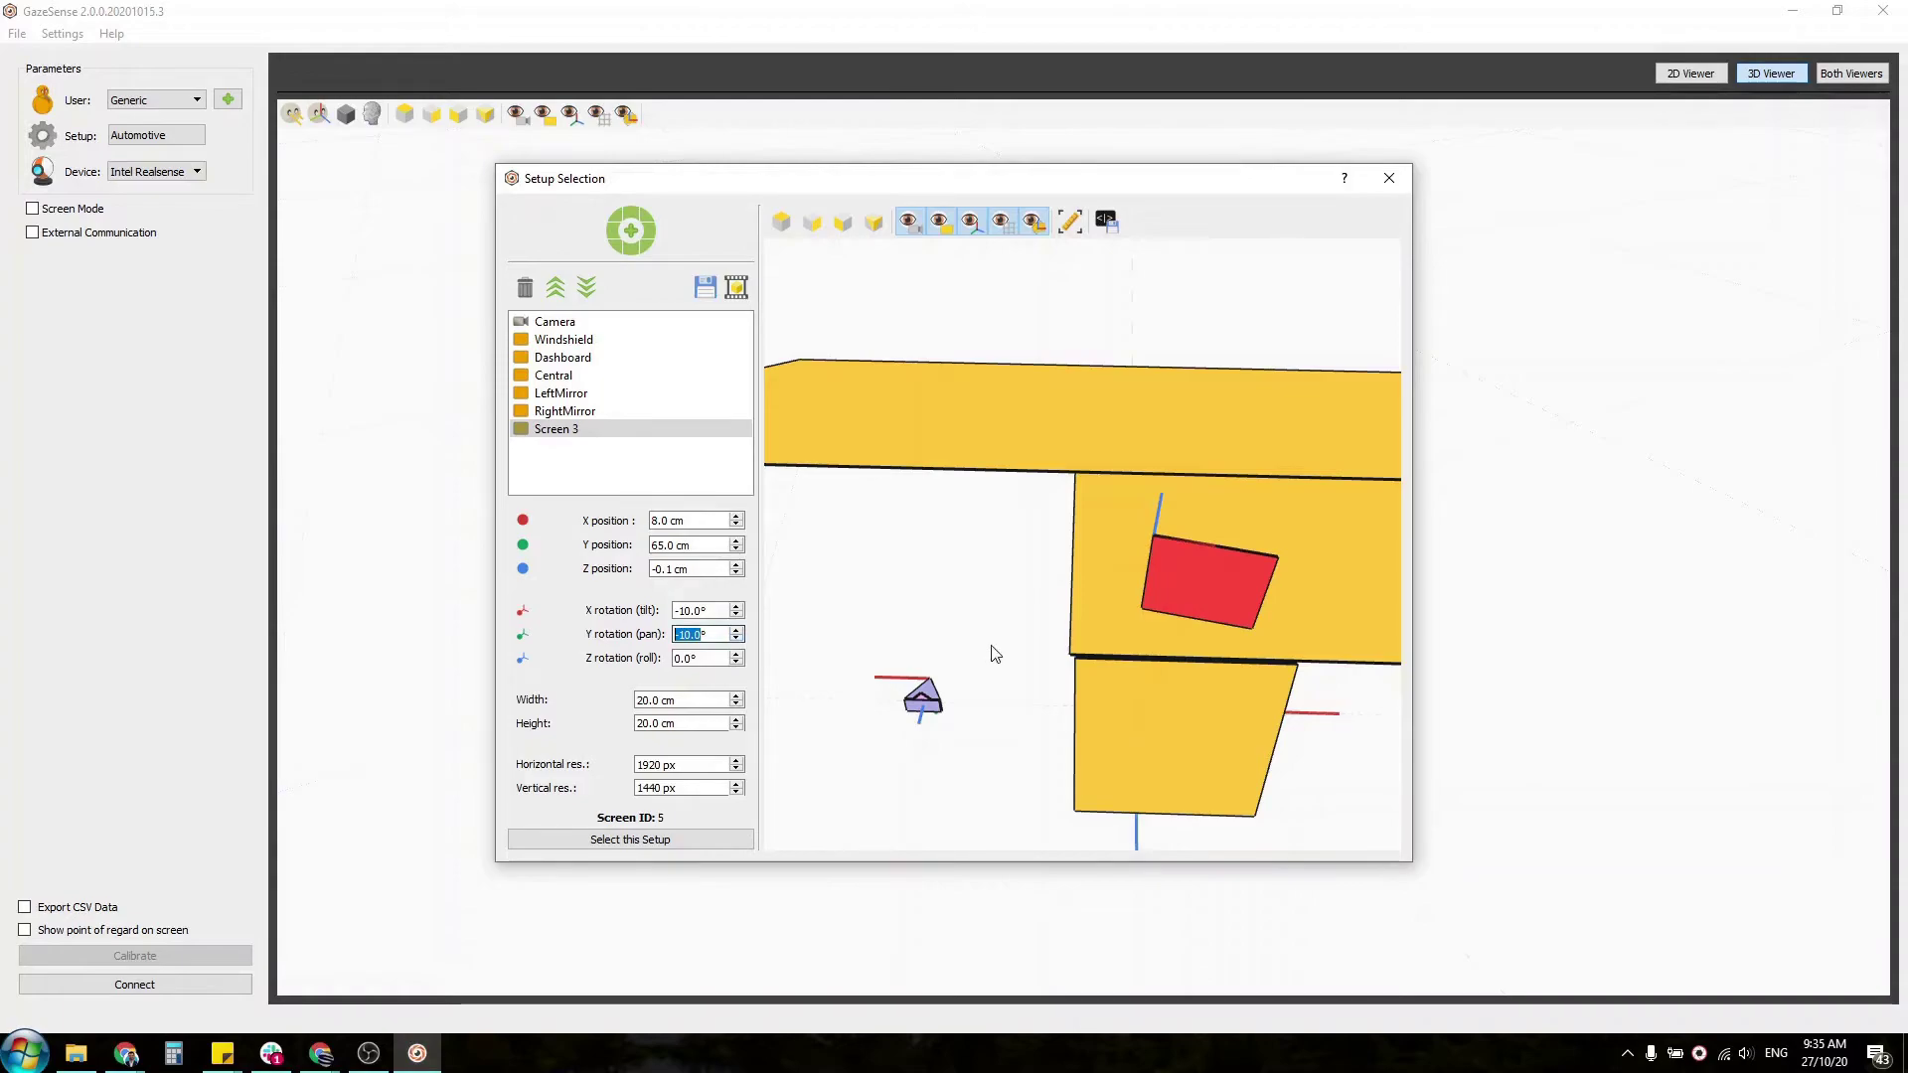
{"action": "left_click_drag", "start_coordinate": [995, 653], "coordinate": [1022, 584]}
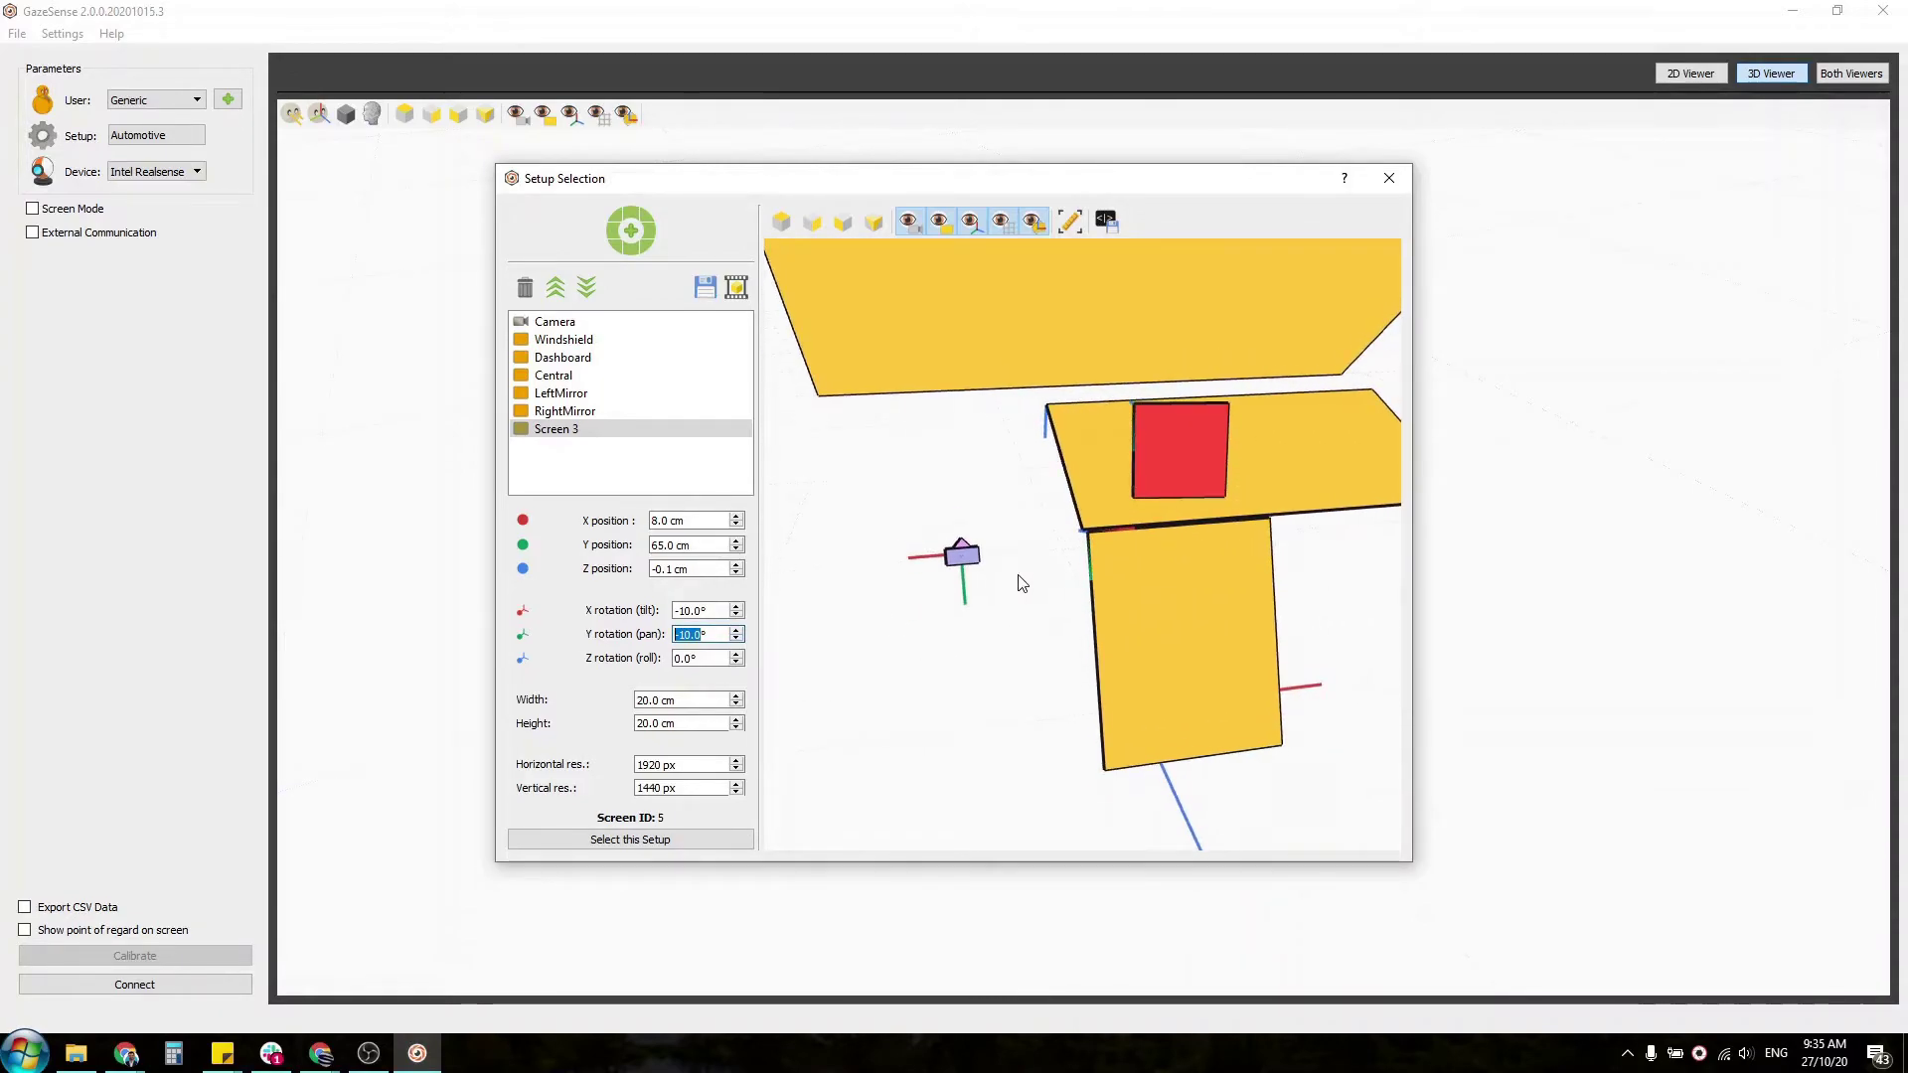
{"action": "scroll", "coordinate": [1022, 584], "scroll_direction": "down", "scroll_amount": 5}
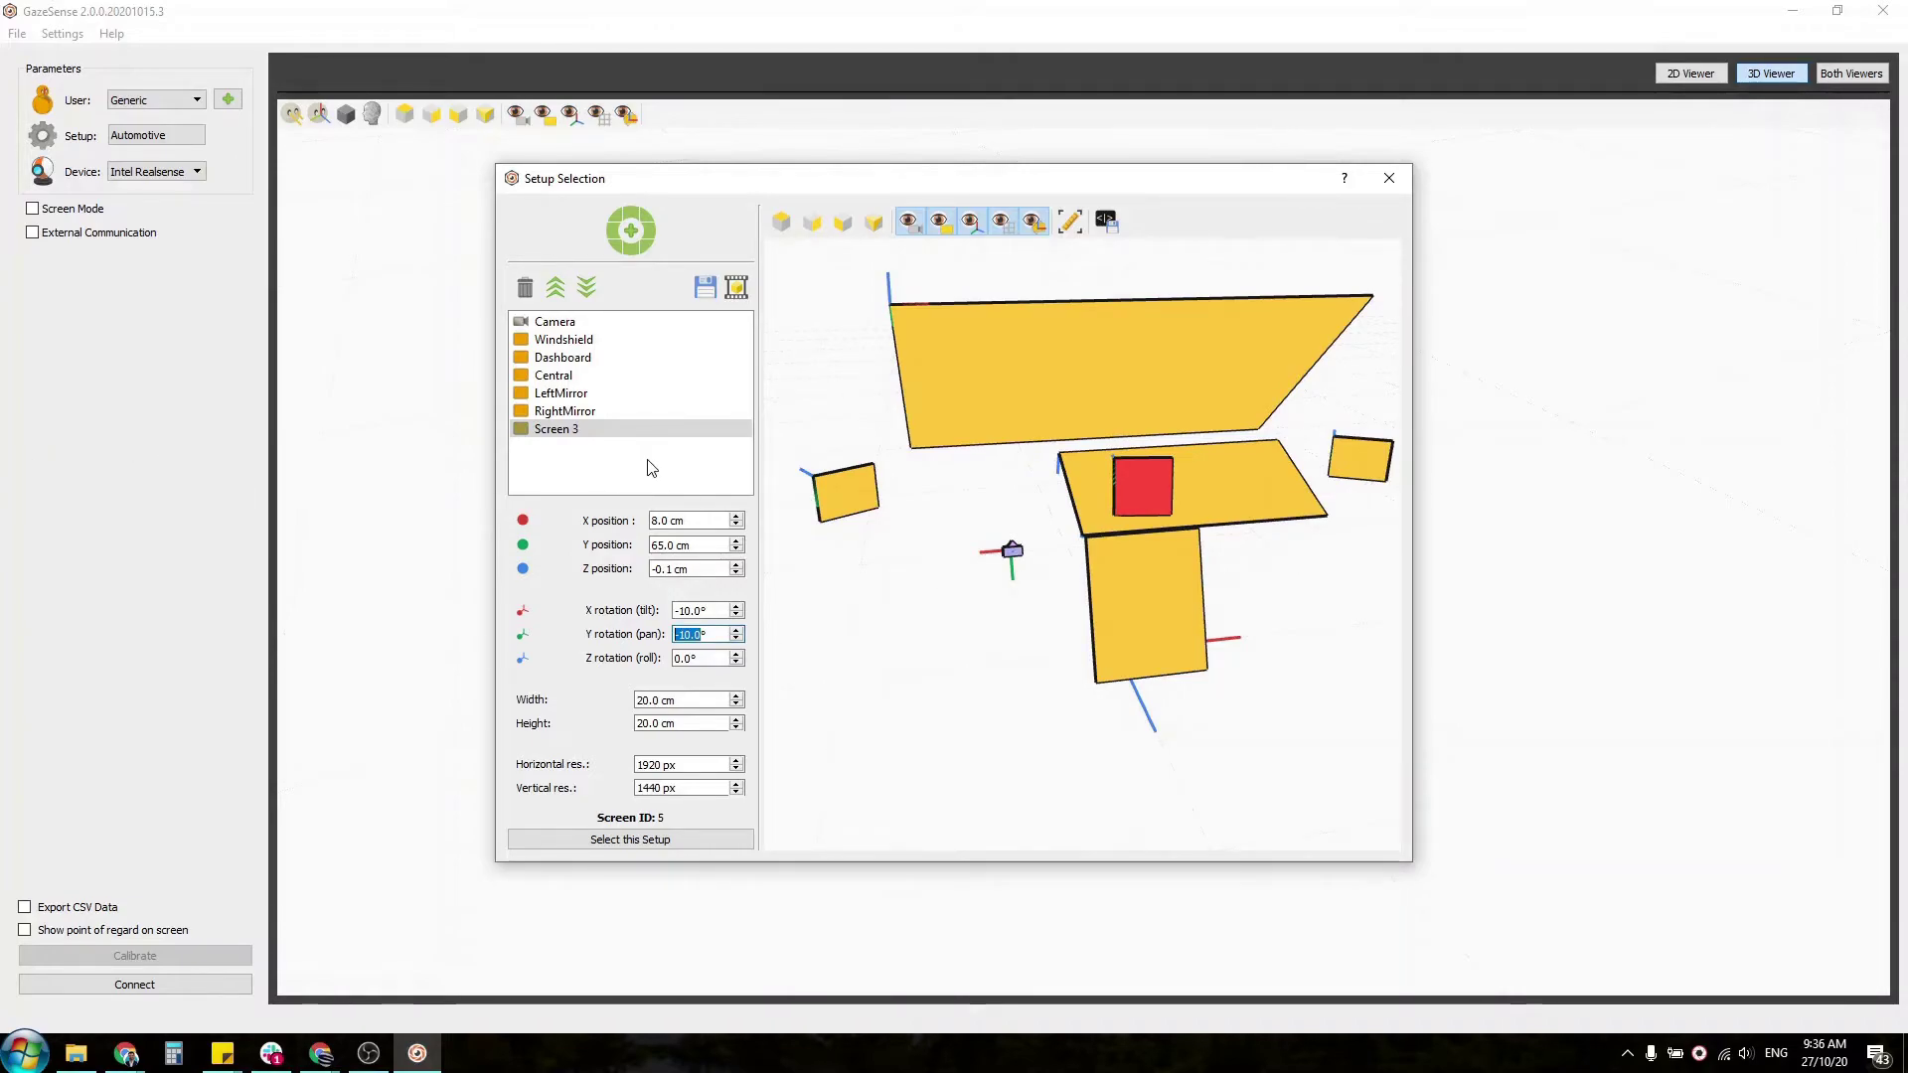
Save the setup as 'Touchscreen Vehicle' and select it as the active setup
{"action": "left_click", "coordinate": [705, 288]}
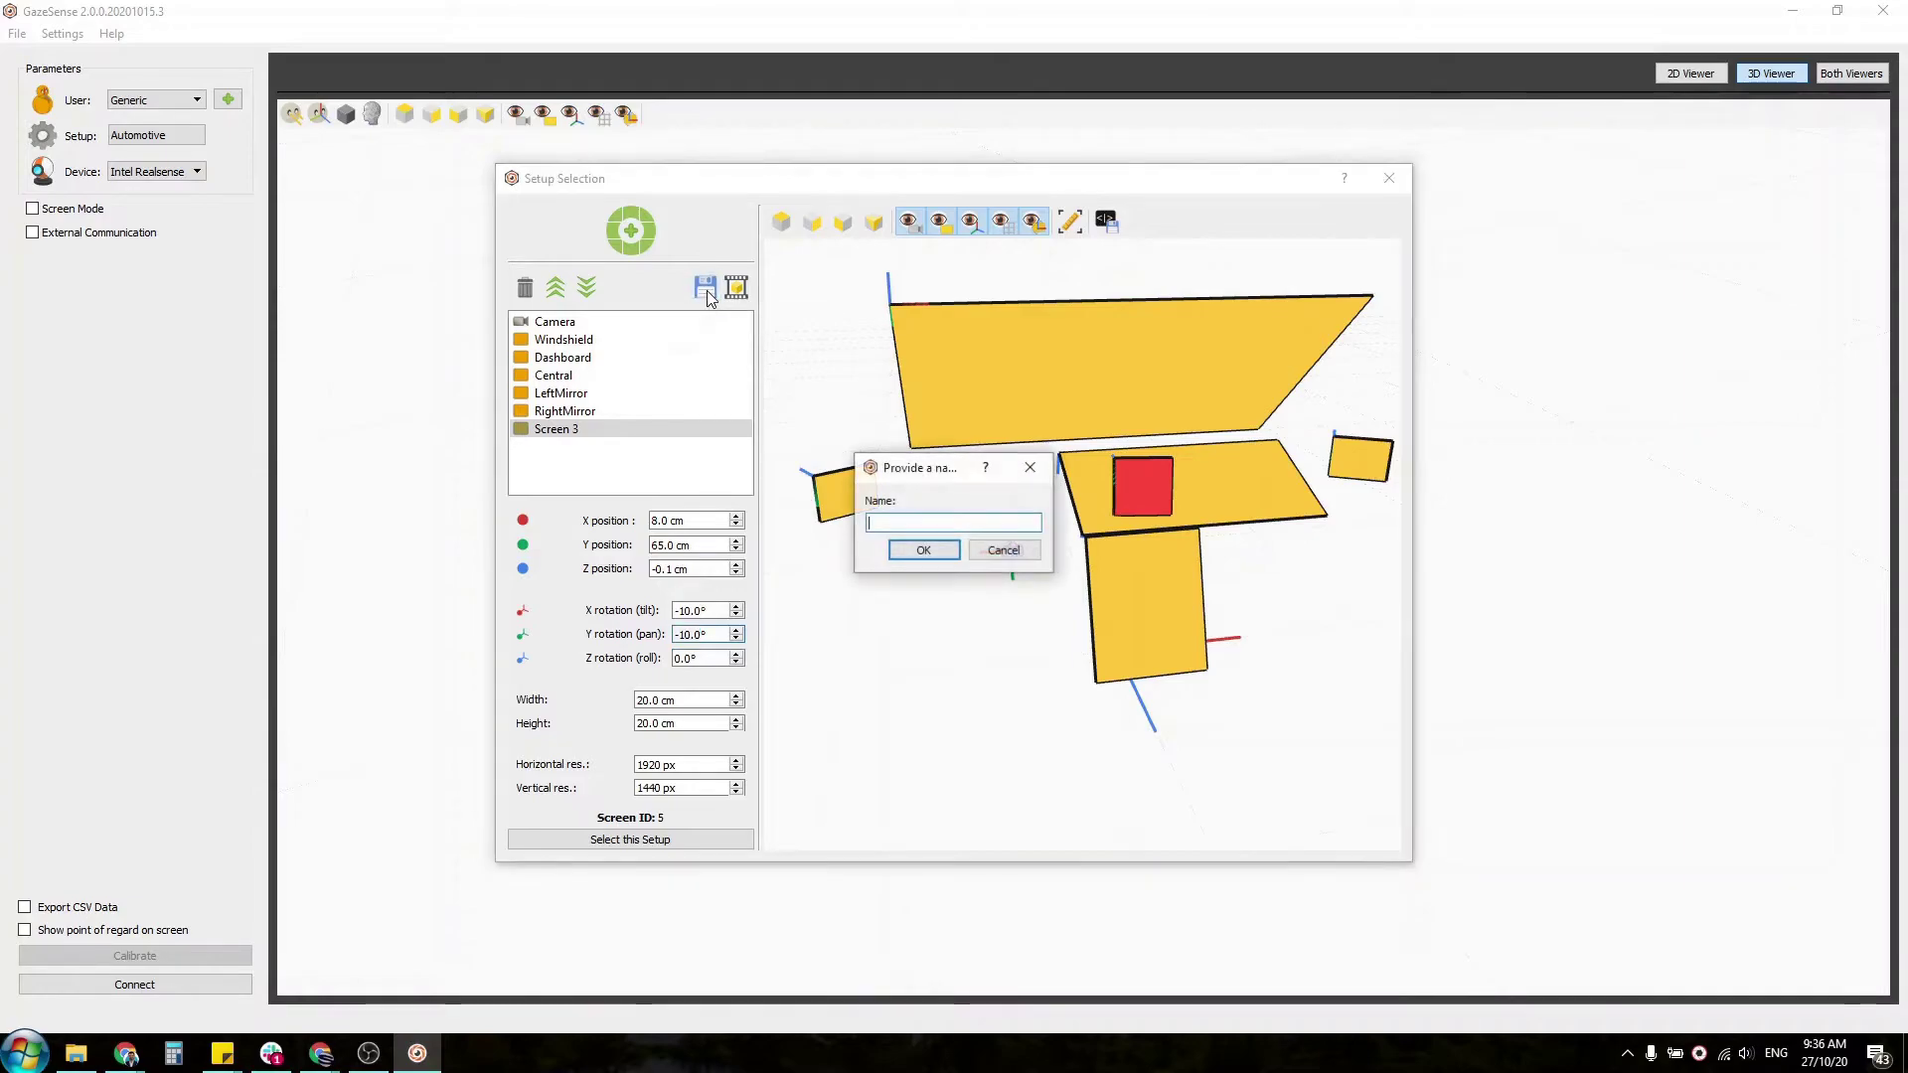
{"action": "type", "text": "Touchscreen Vehicle"}
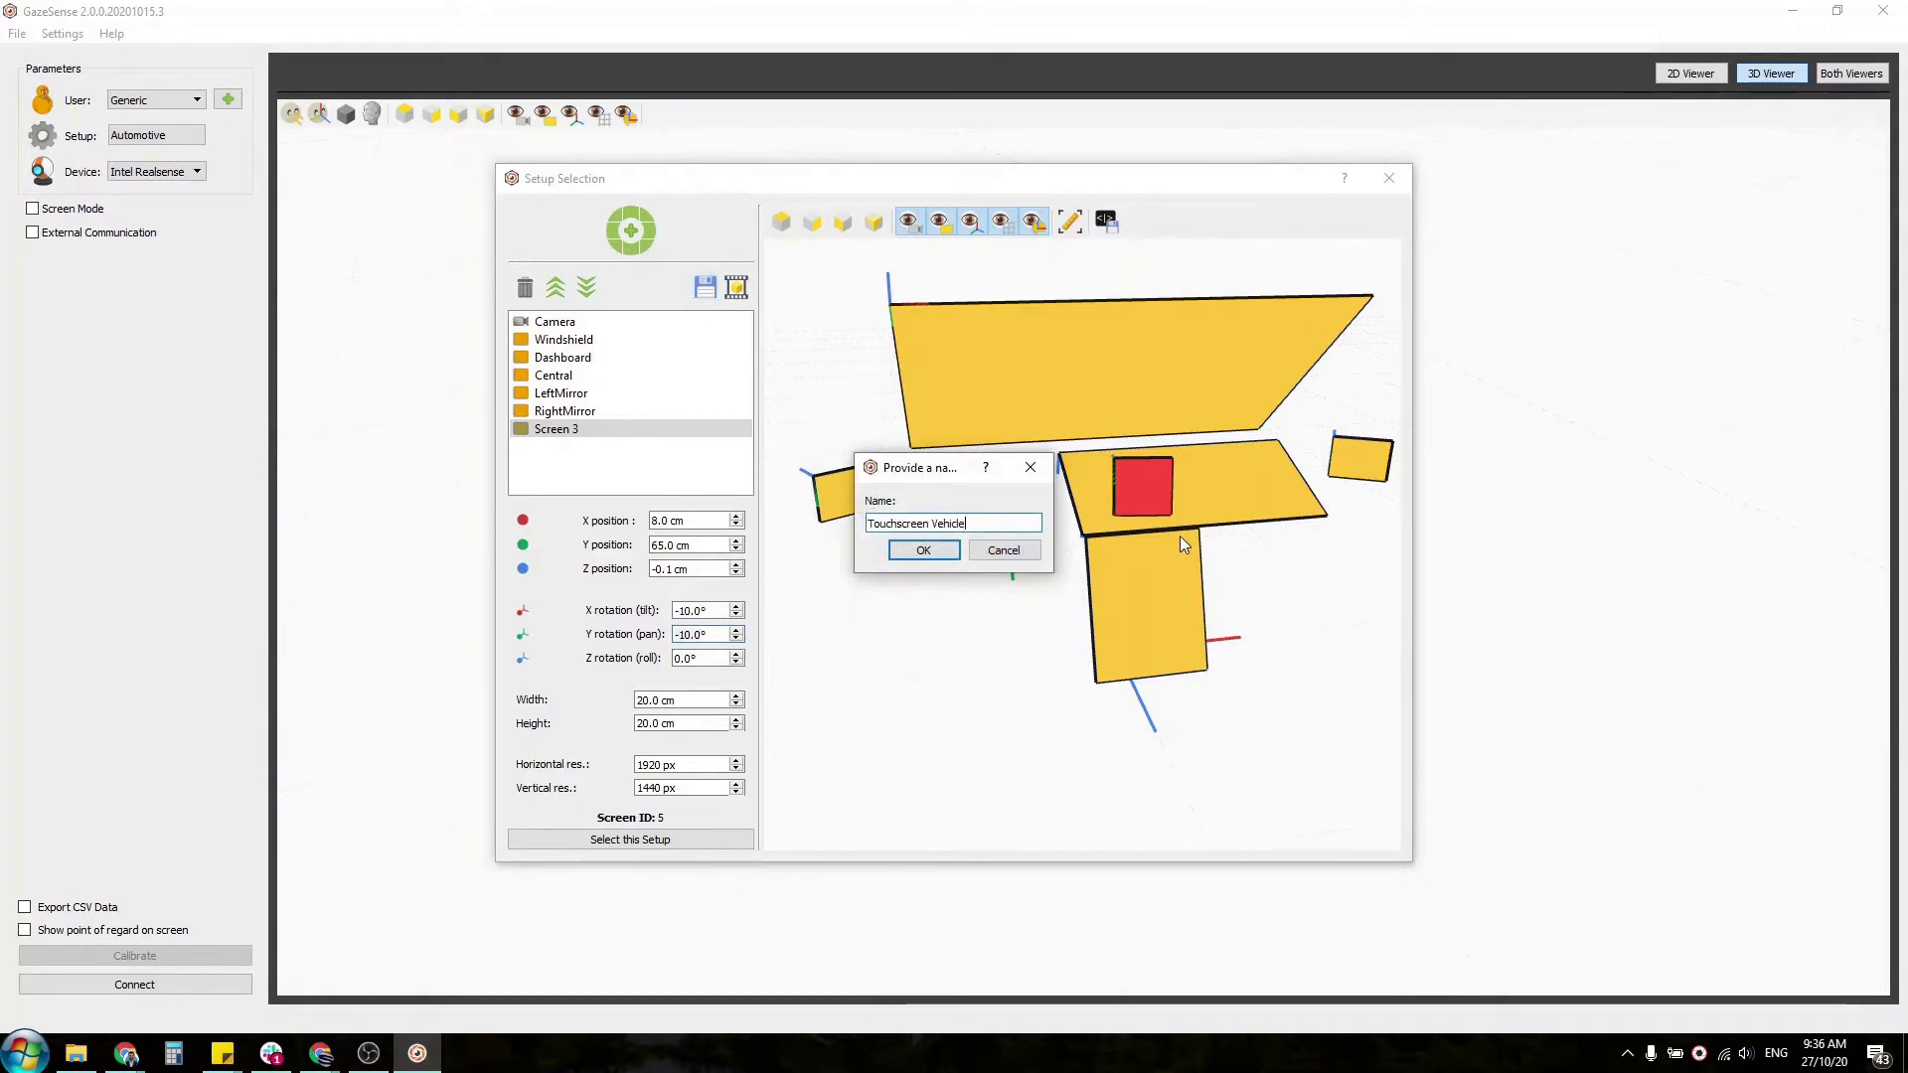
{"action": "left_click", "coordinate": [923, 551]}
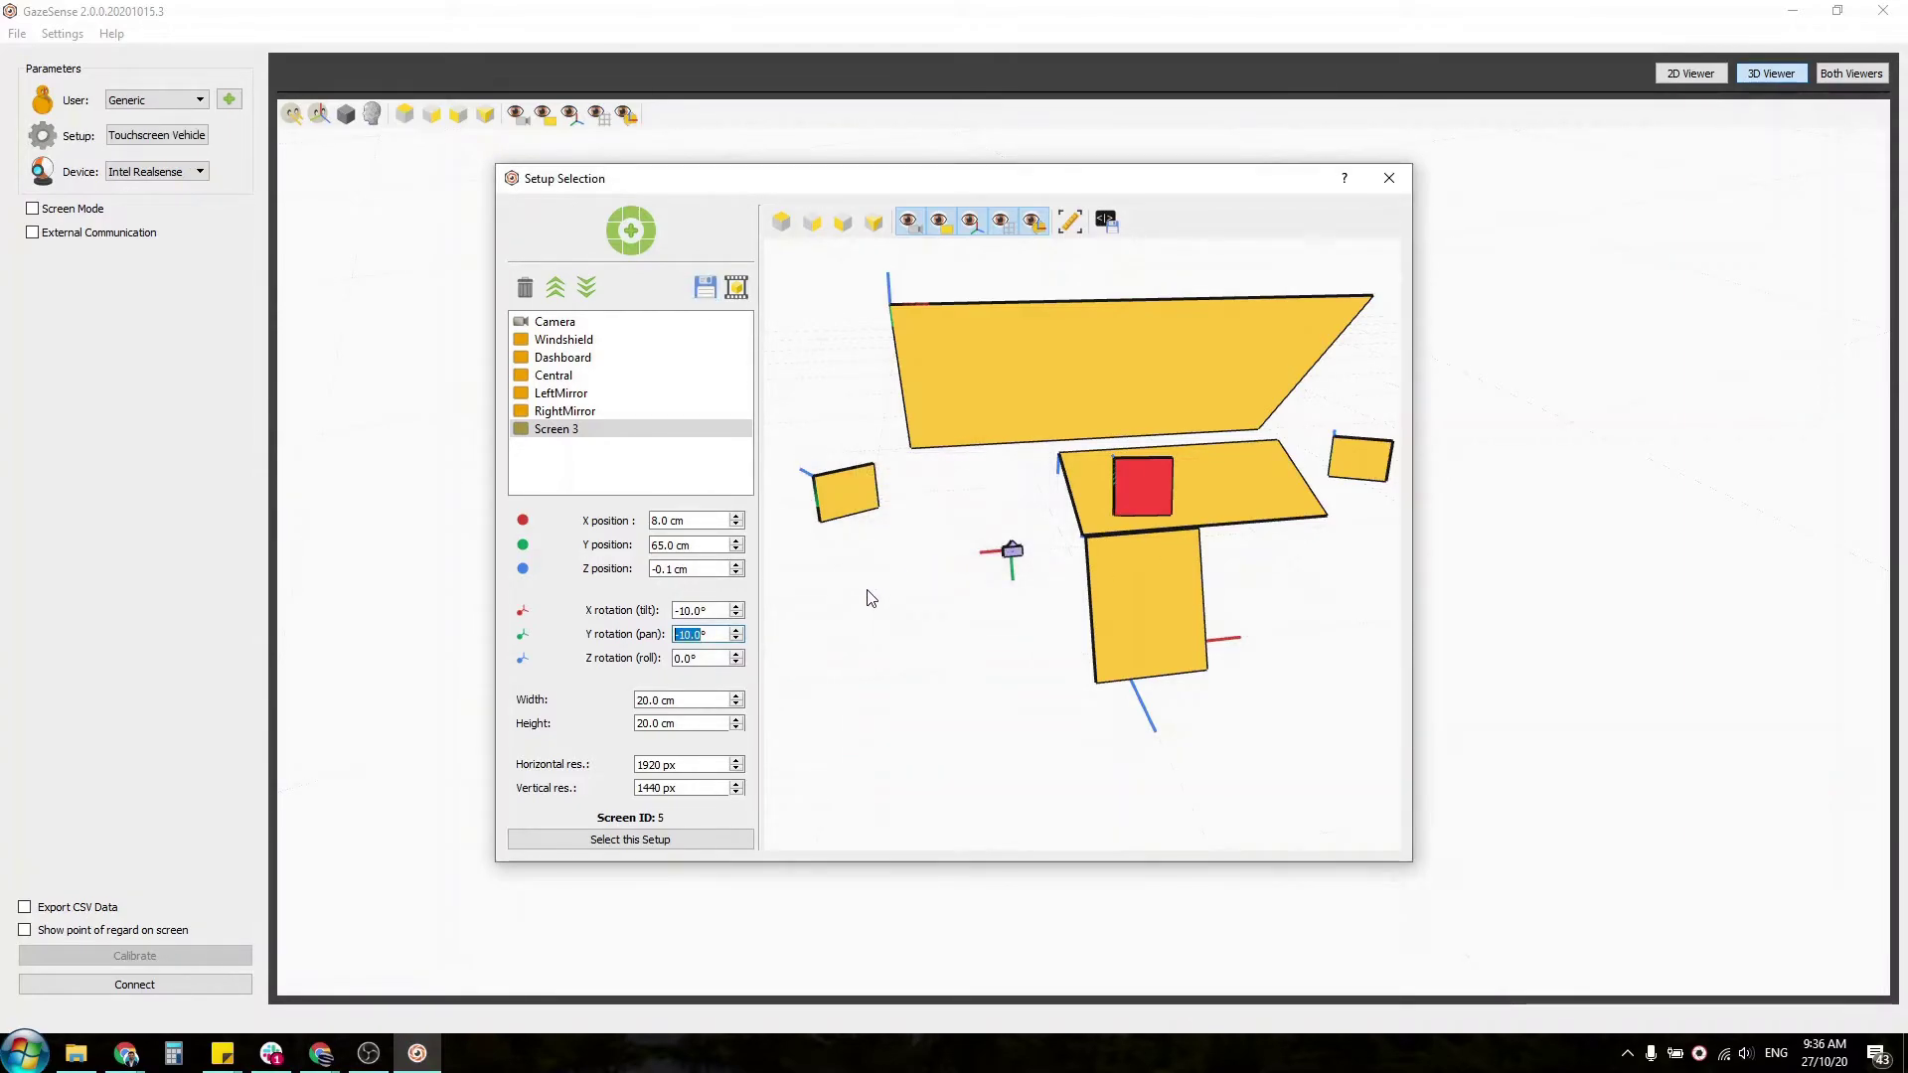
{"action": "left_click", "coordinate": [718, 843]}
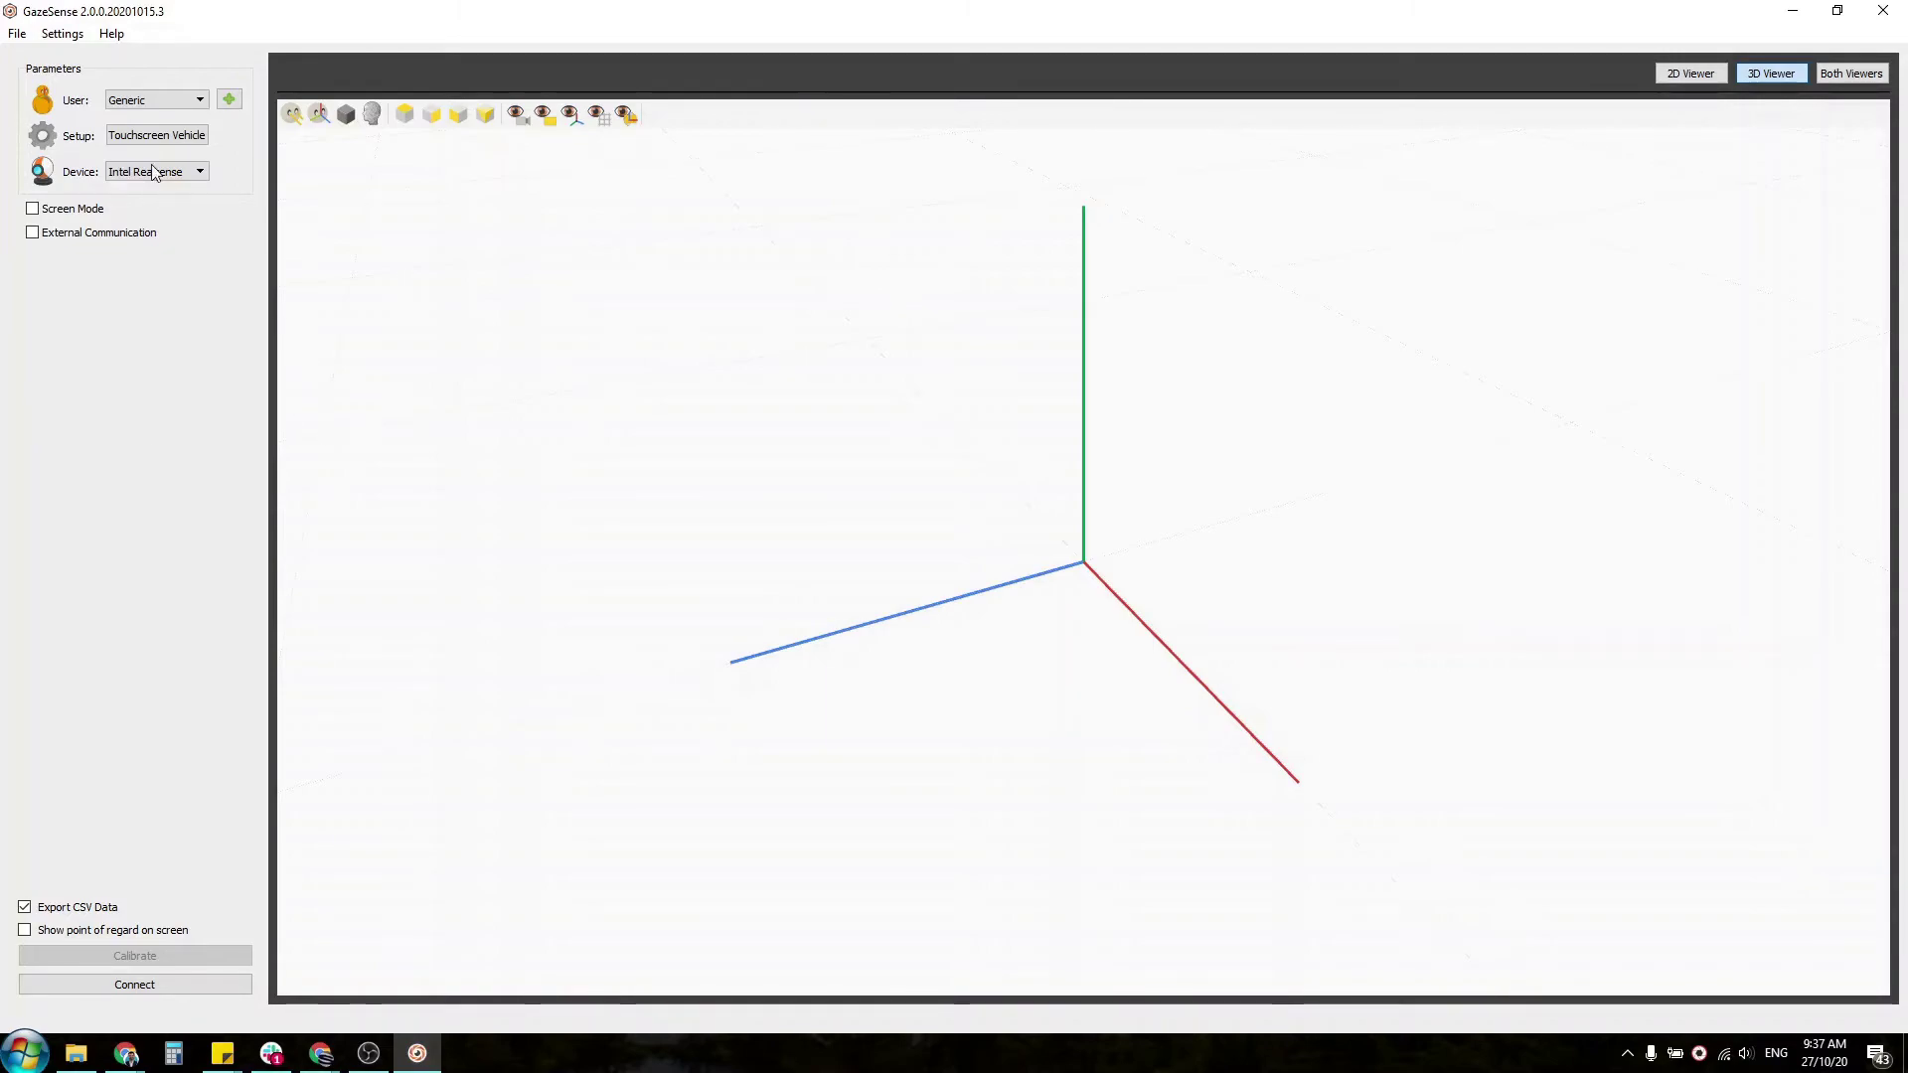
{"action": "left_click", "coordinate": [74, 40]}
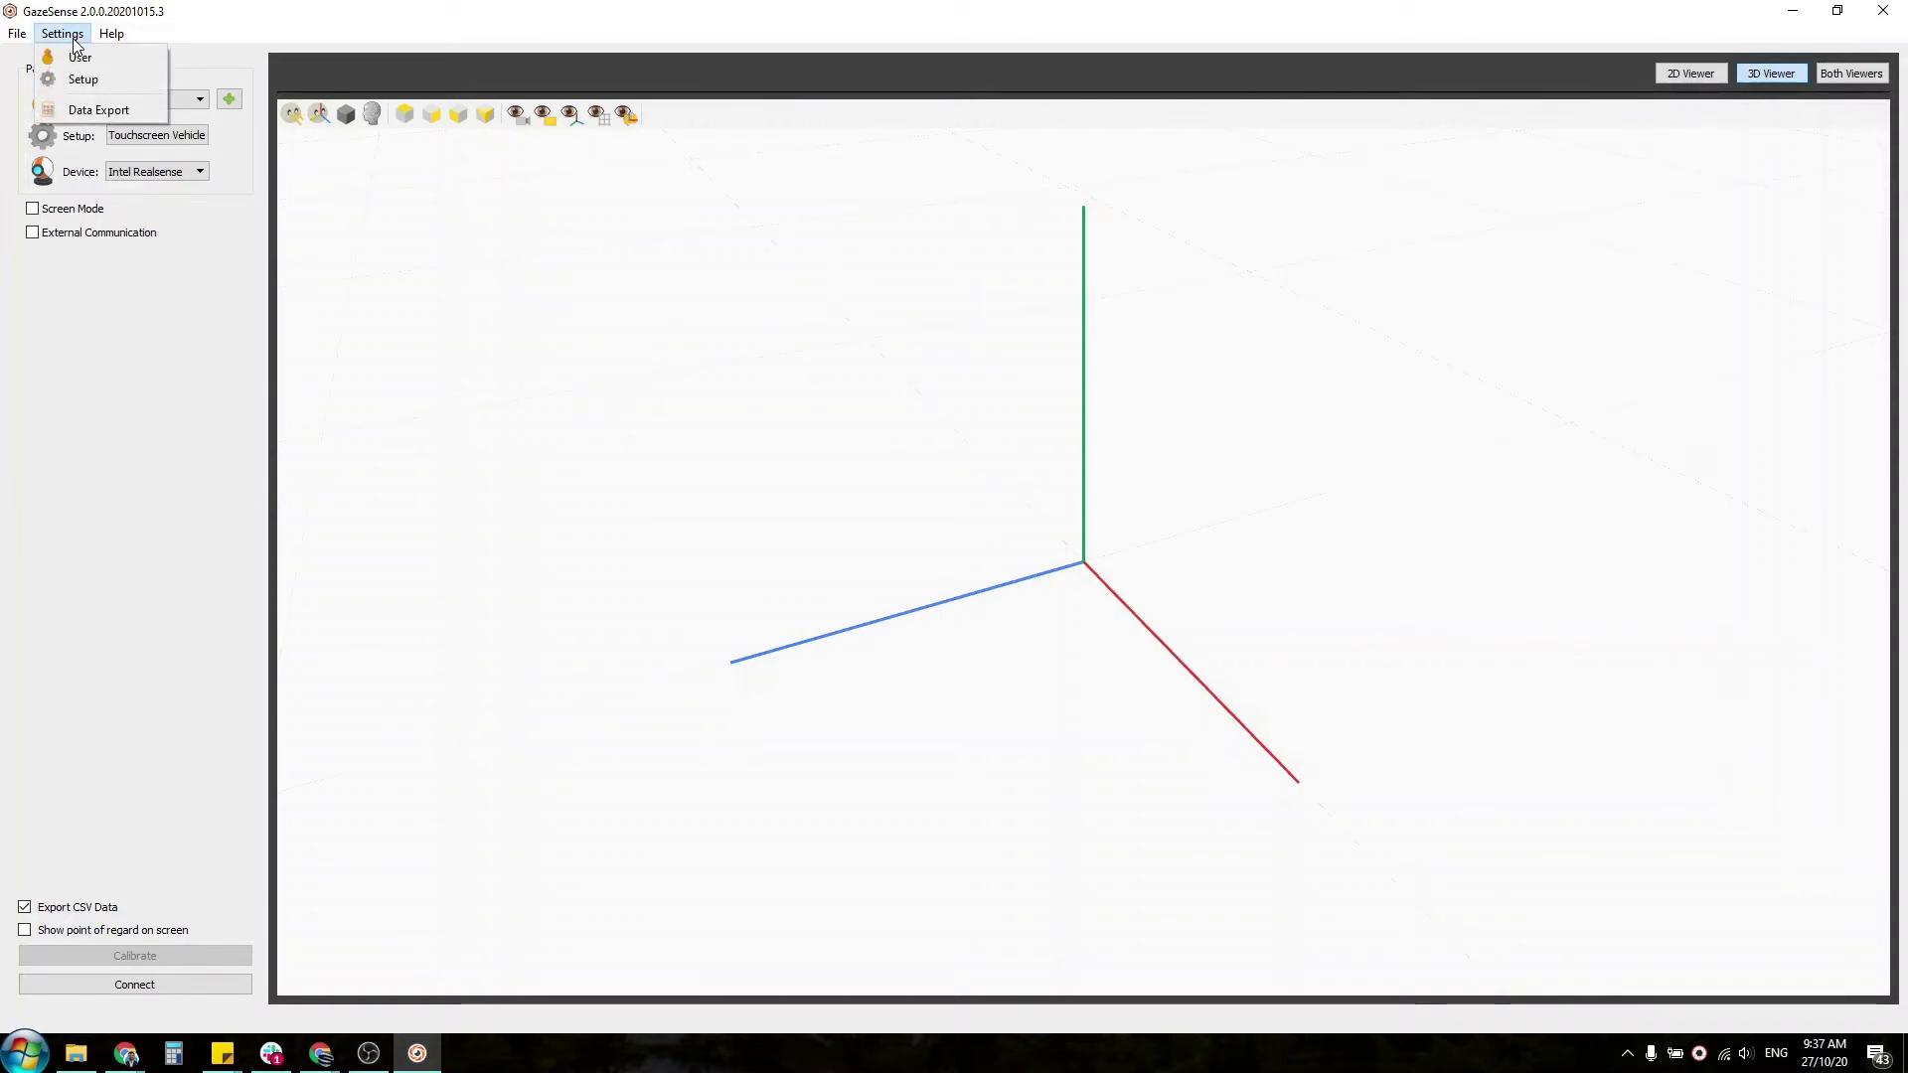
{"action": "left_click", "coordinate": [84, 111]}
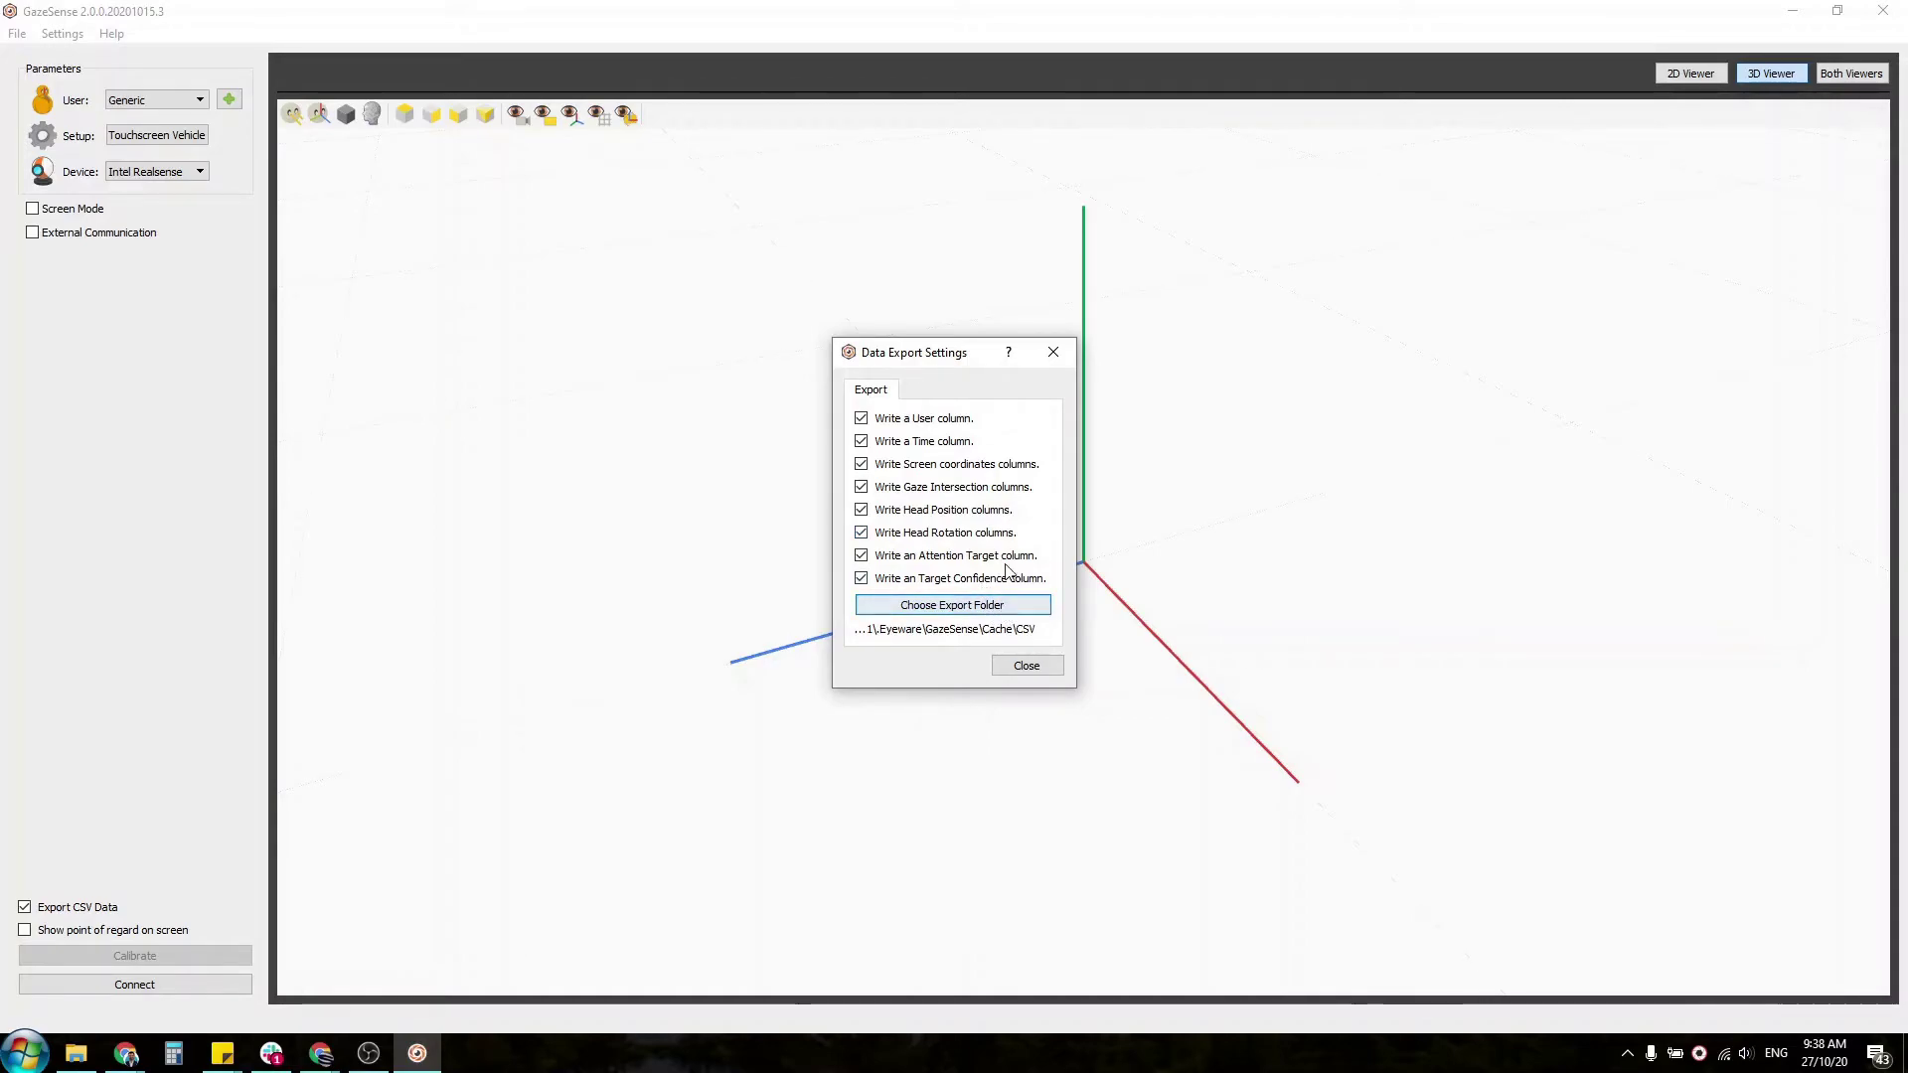
{"action": "left_click", "coordinate": [1041, 668]}
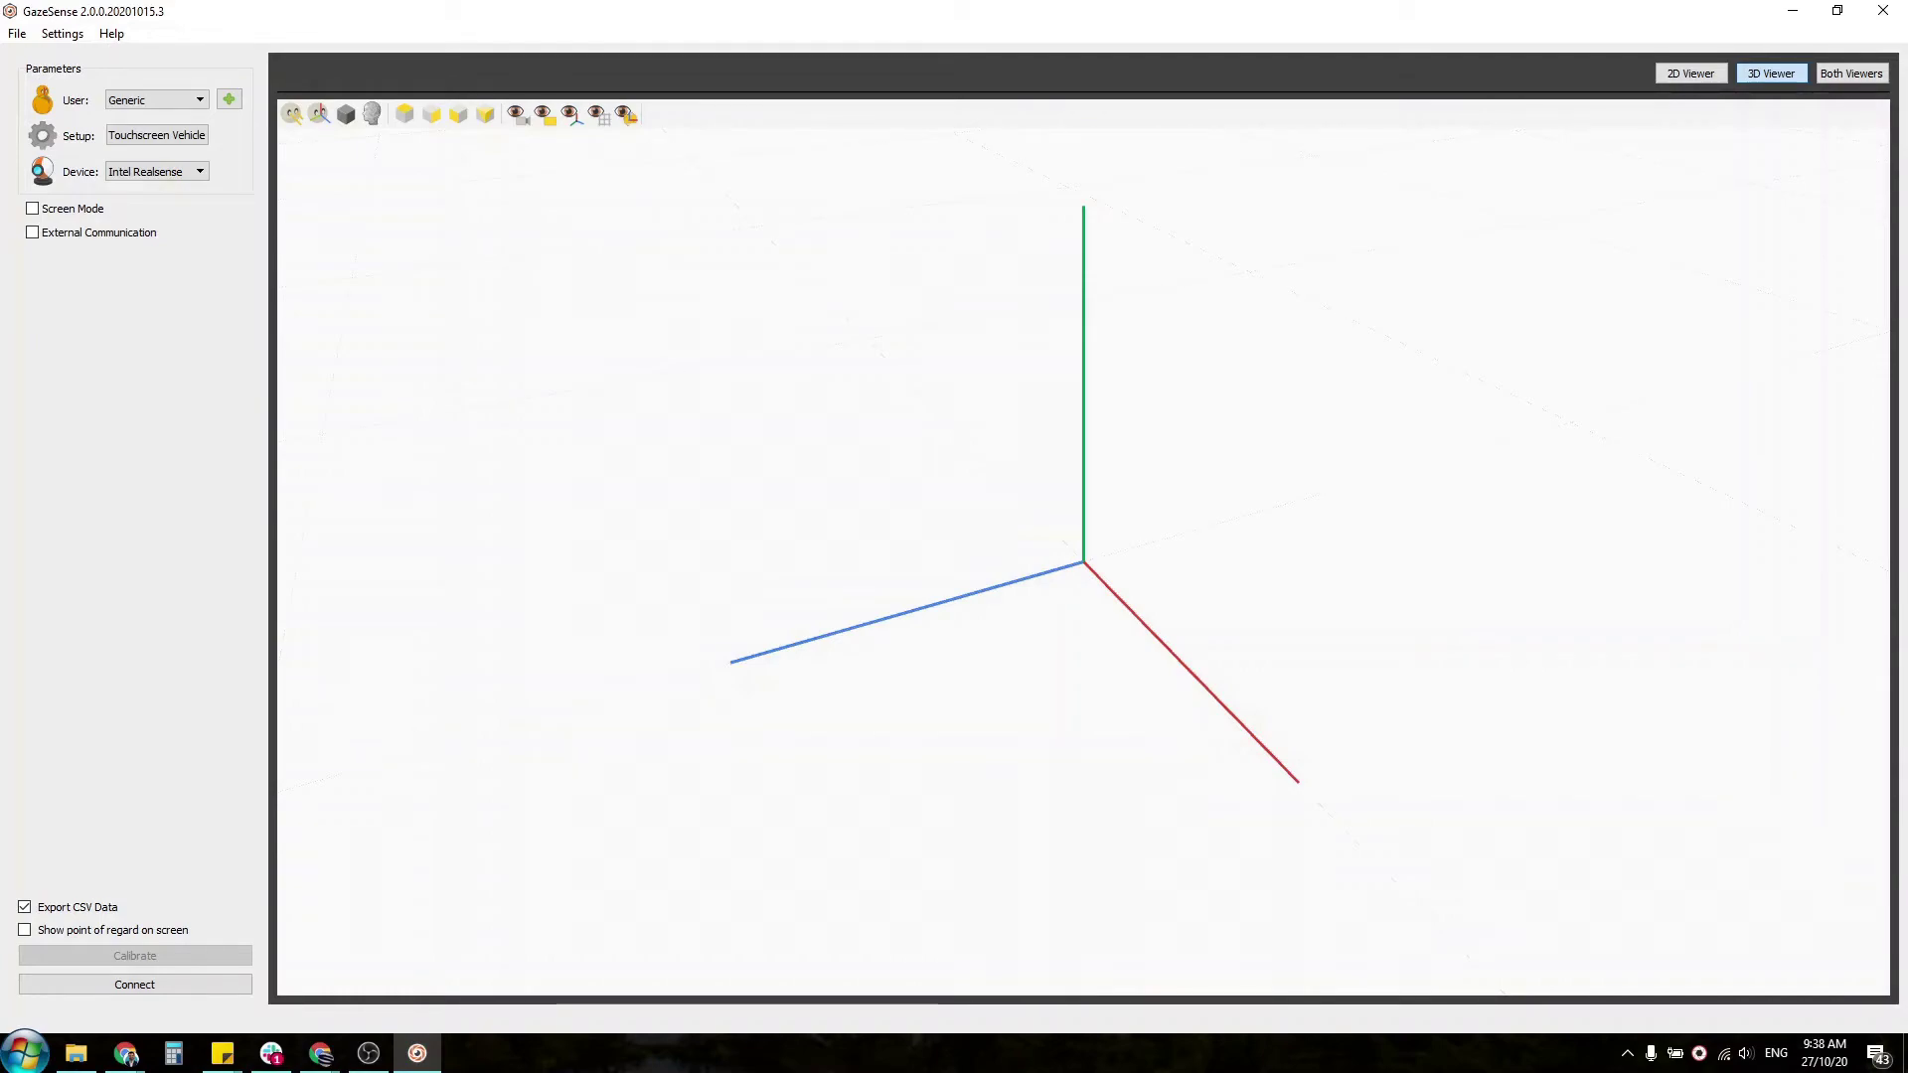
Connect with the Touchscreen Vehicle setup to record a session, then disconnect
{"action": "left_click", "coordinate": [17, 33]}
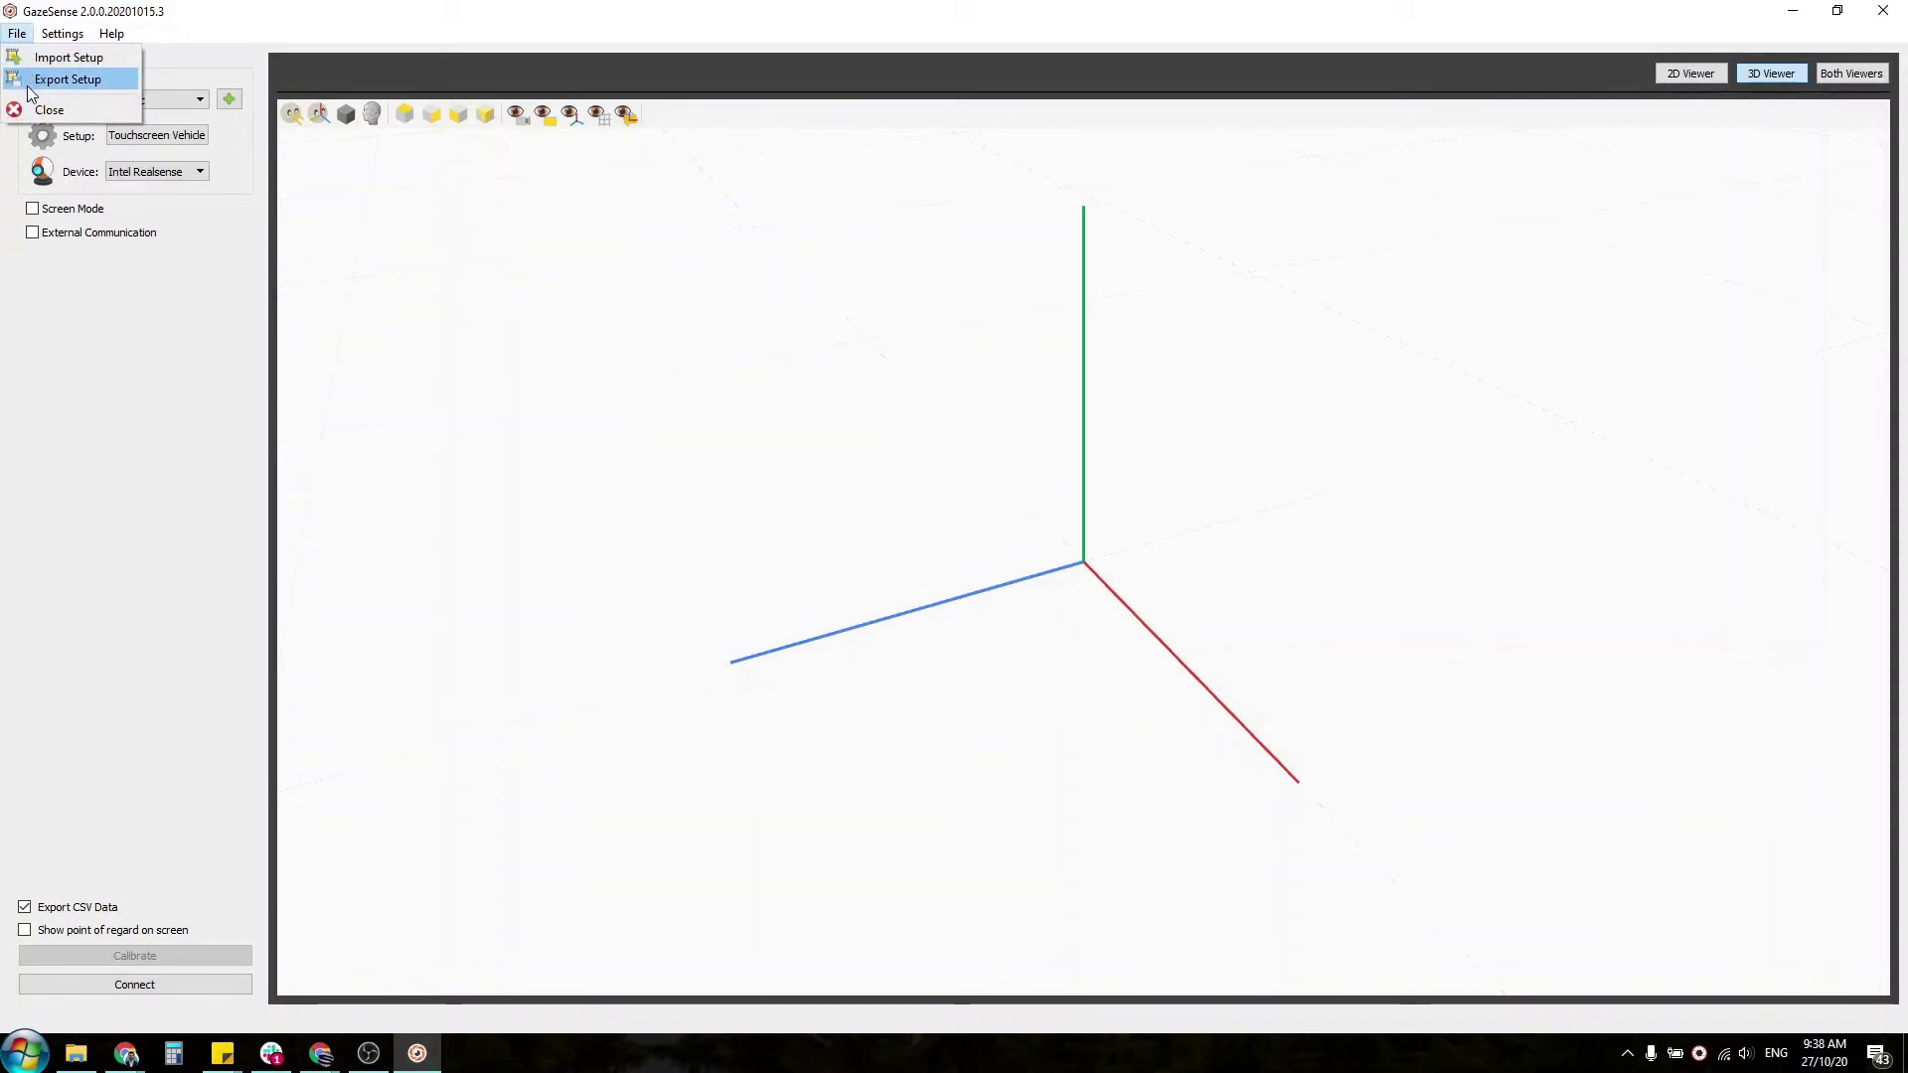
{"action": "left_click", "coordinate": [70, 285]}
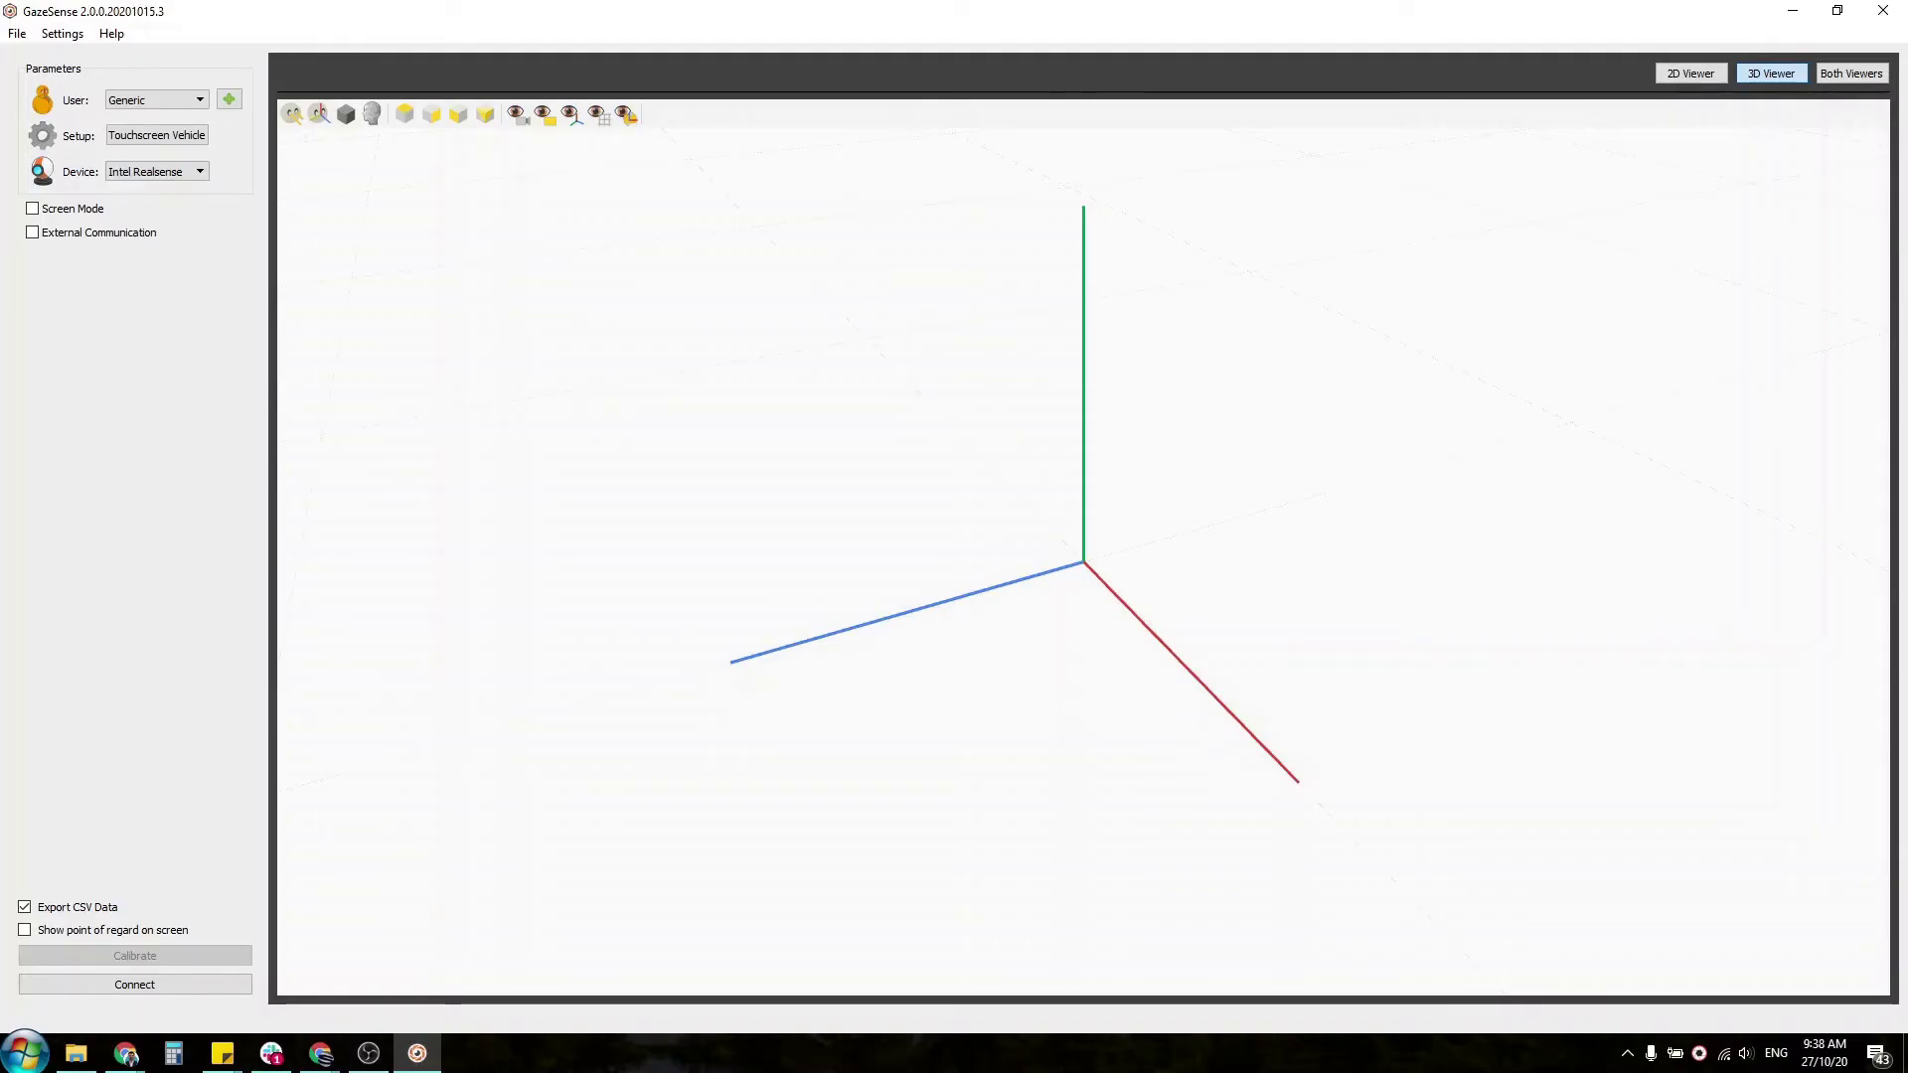
{"action": "left_click", "coordinate": [45, 986]}
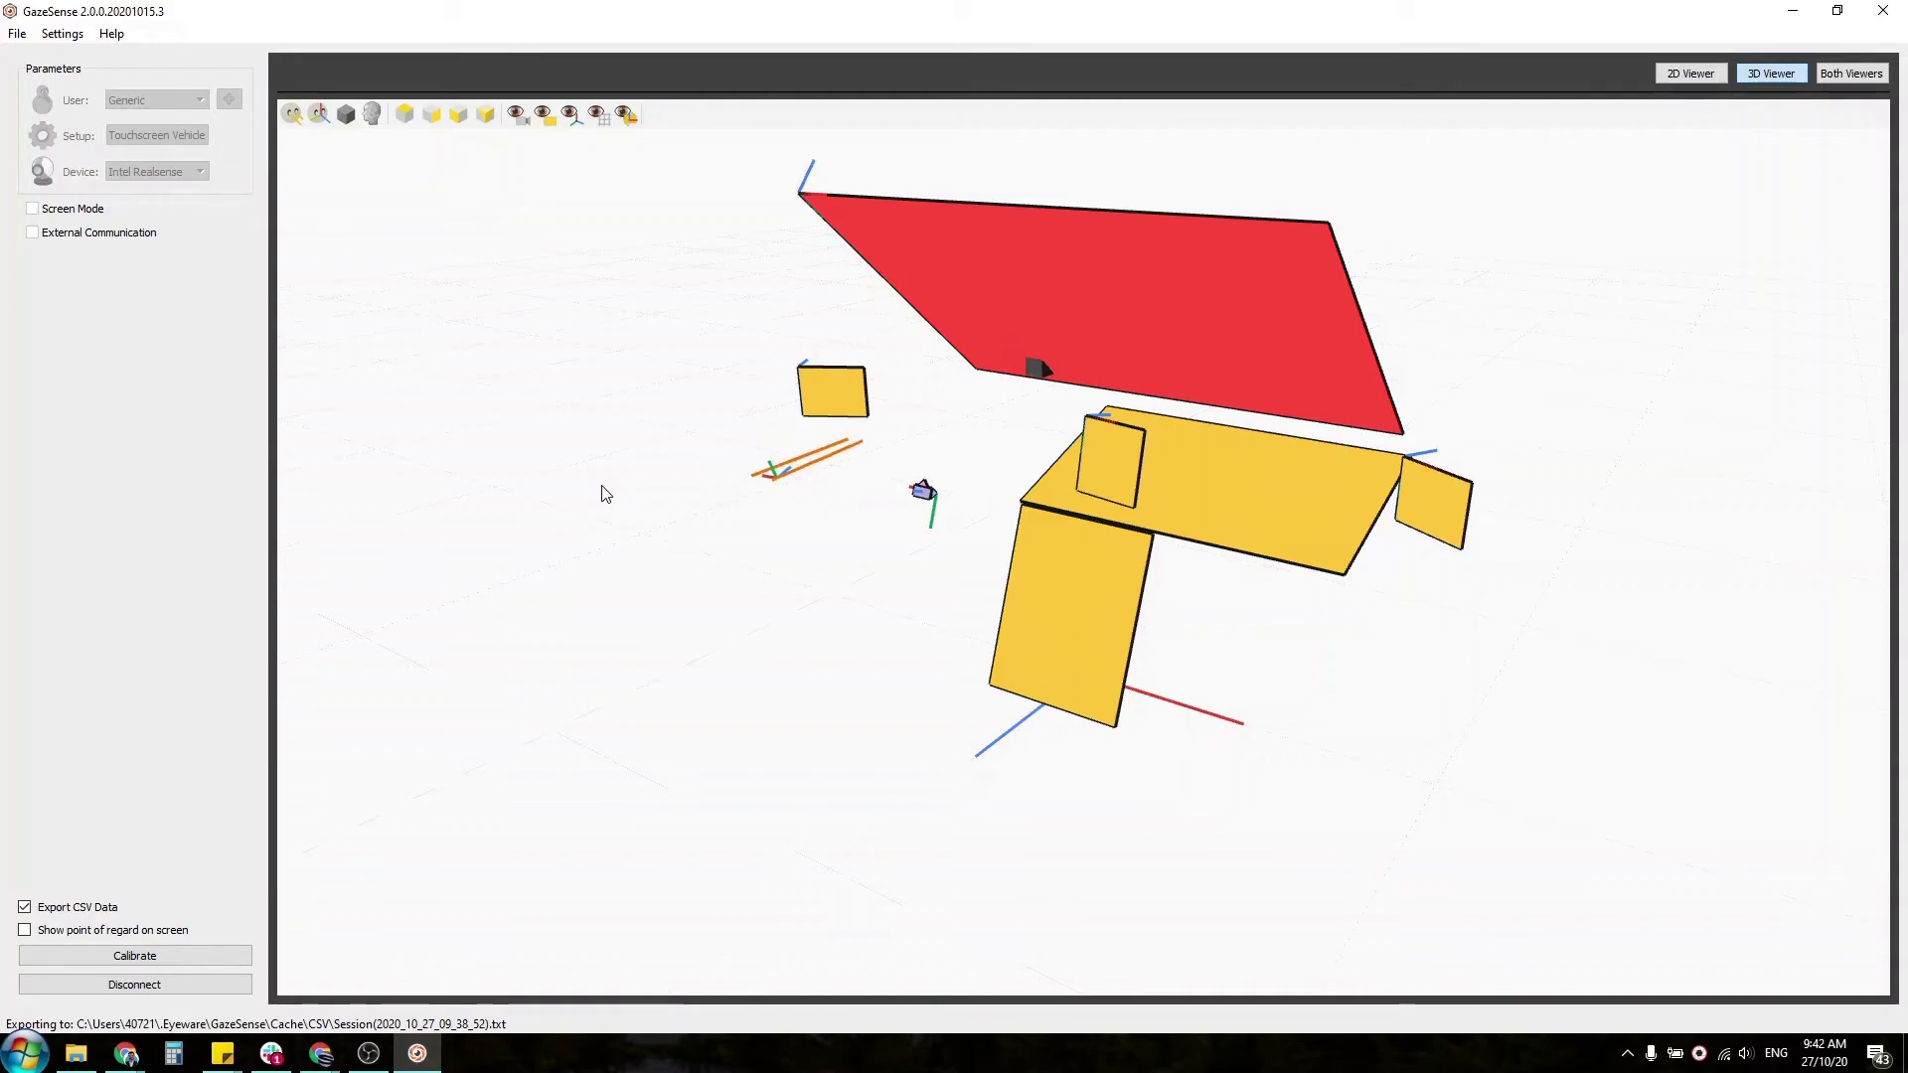
{"action": "left_click", "coordinate": [129, 985]}
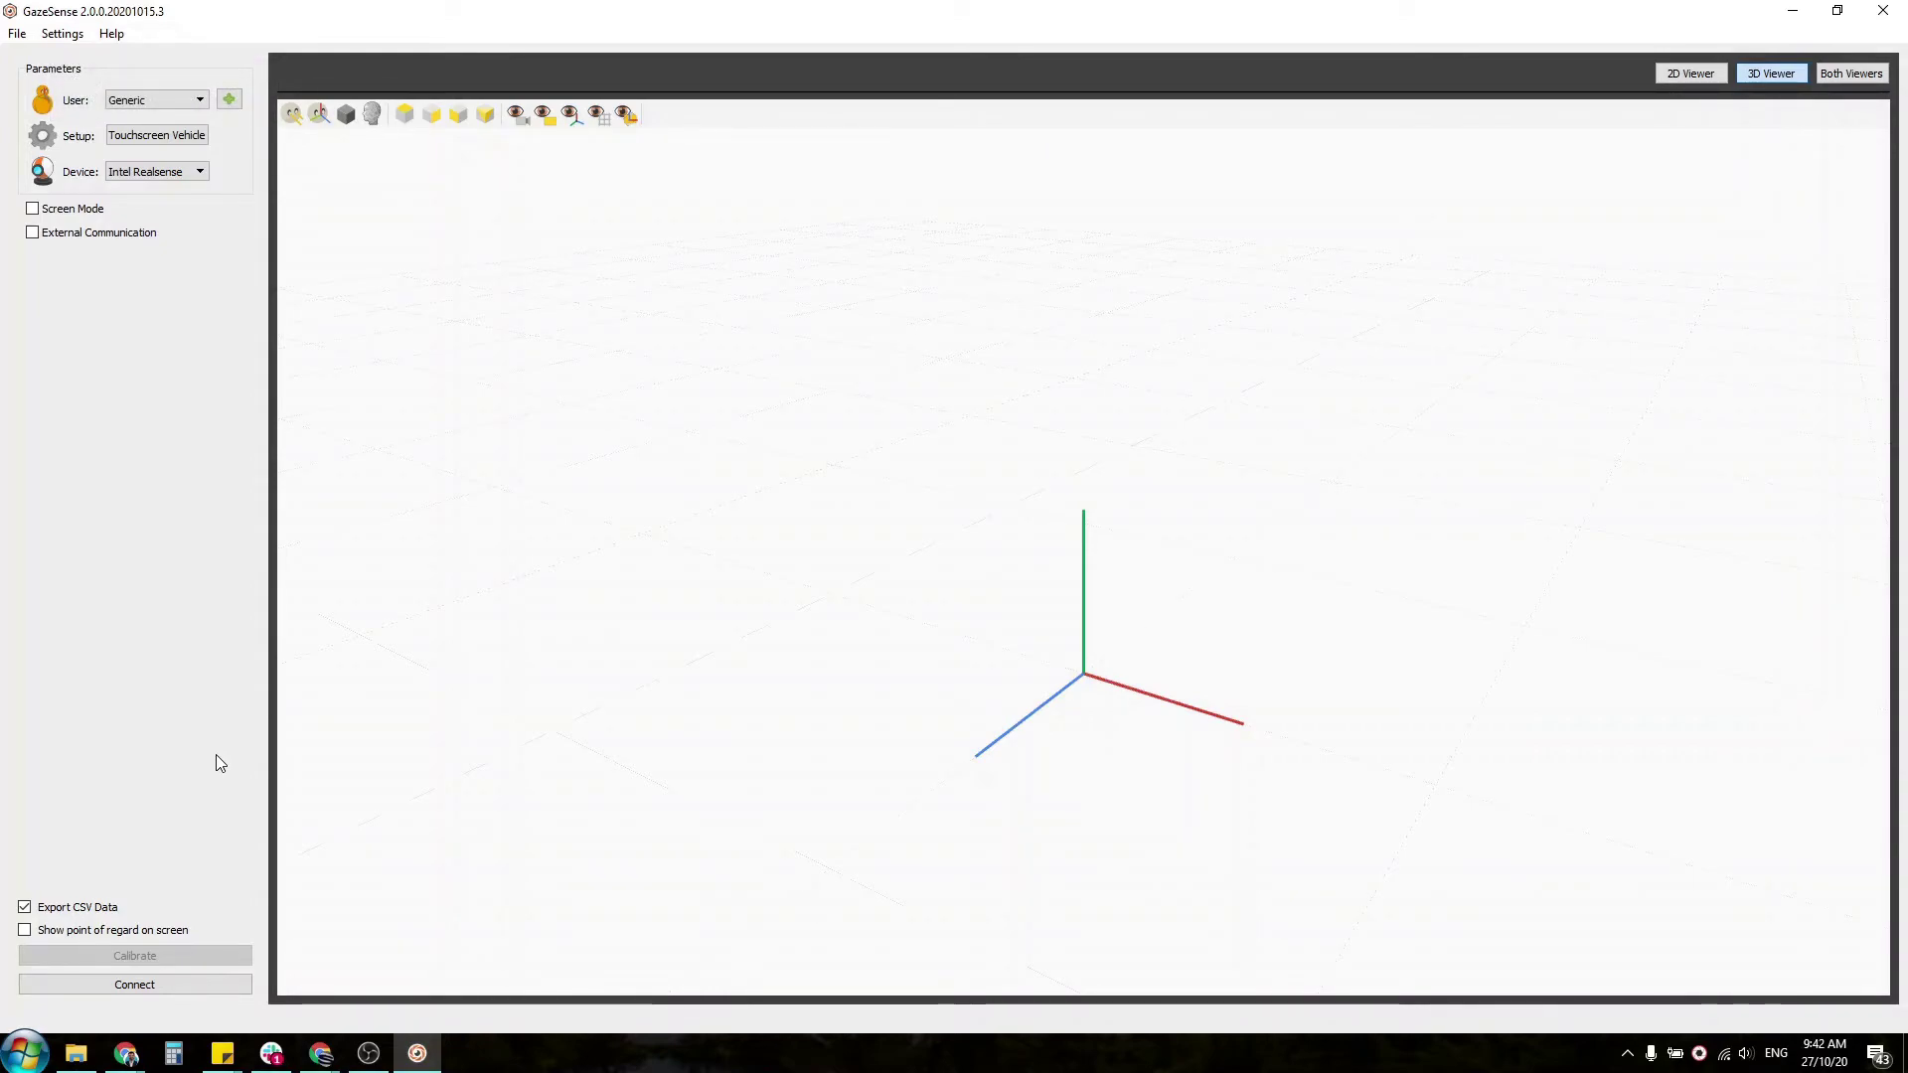
Browse to .Eyeware\GazeSense\Cache\CSV on C: and open Session(2020_10_27_09_38_52) in Notepad
{"action": "mouse_move", "coordinate": [75, 1053]}
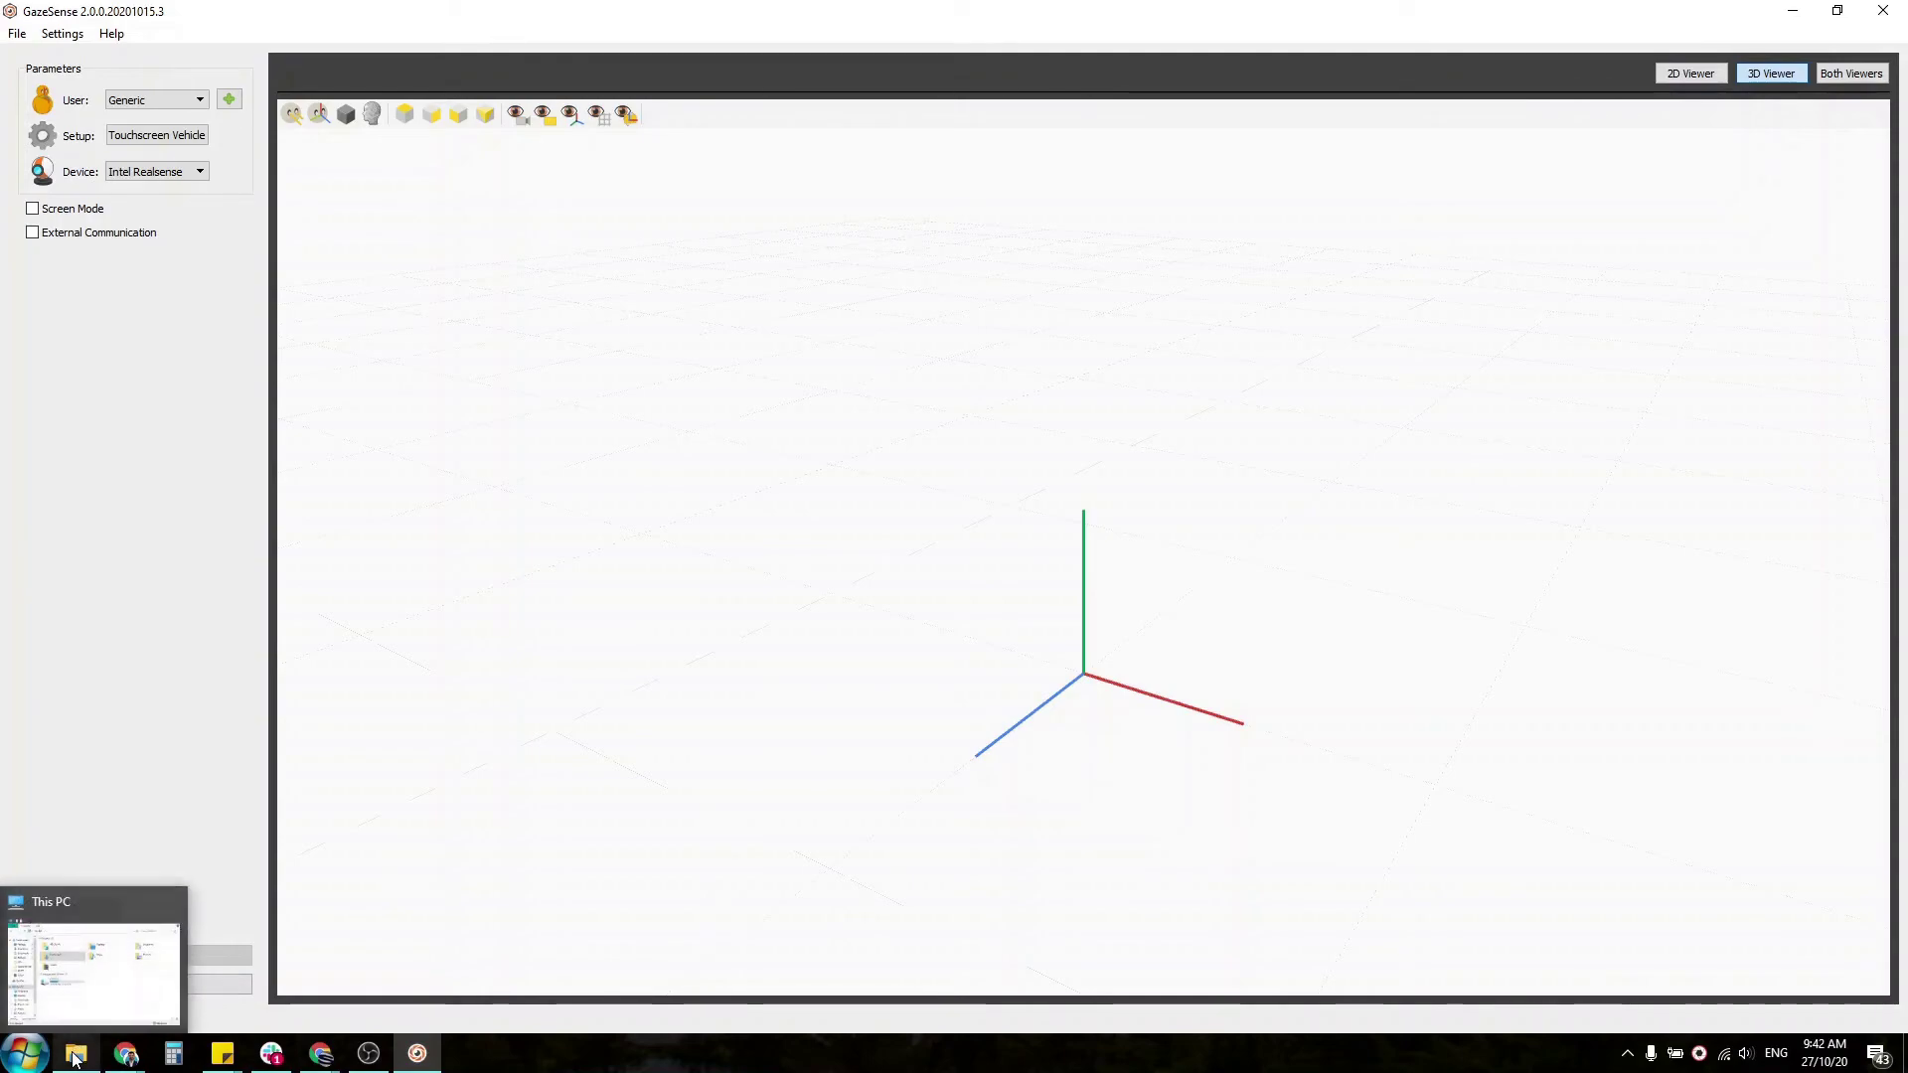
{"action": "left_click", "coordinate": [88, 962]}
{"action": "left_click", "coordinate": [88, 962]}
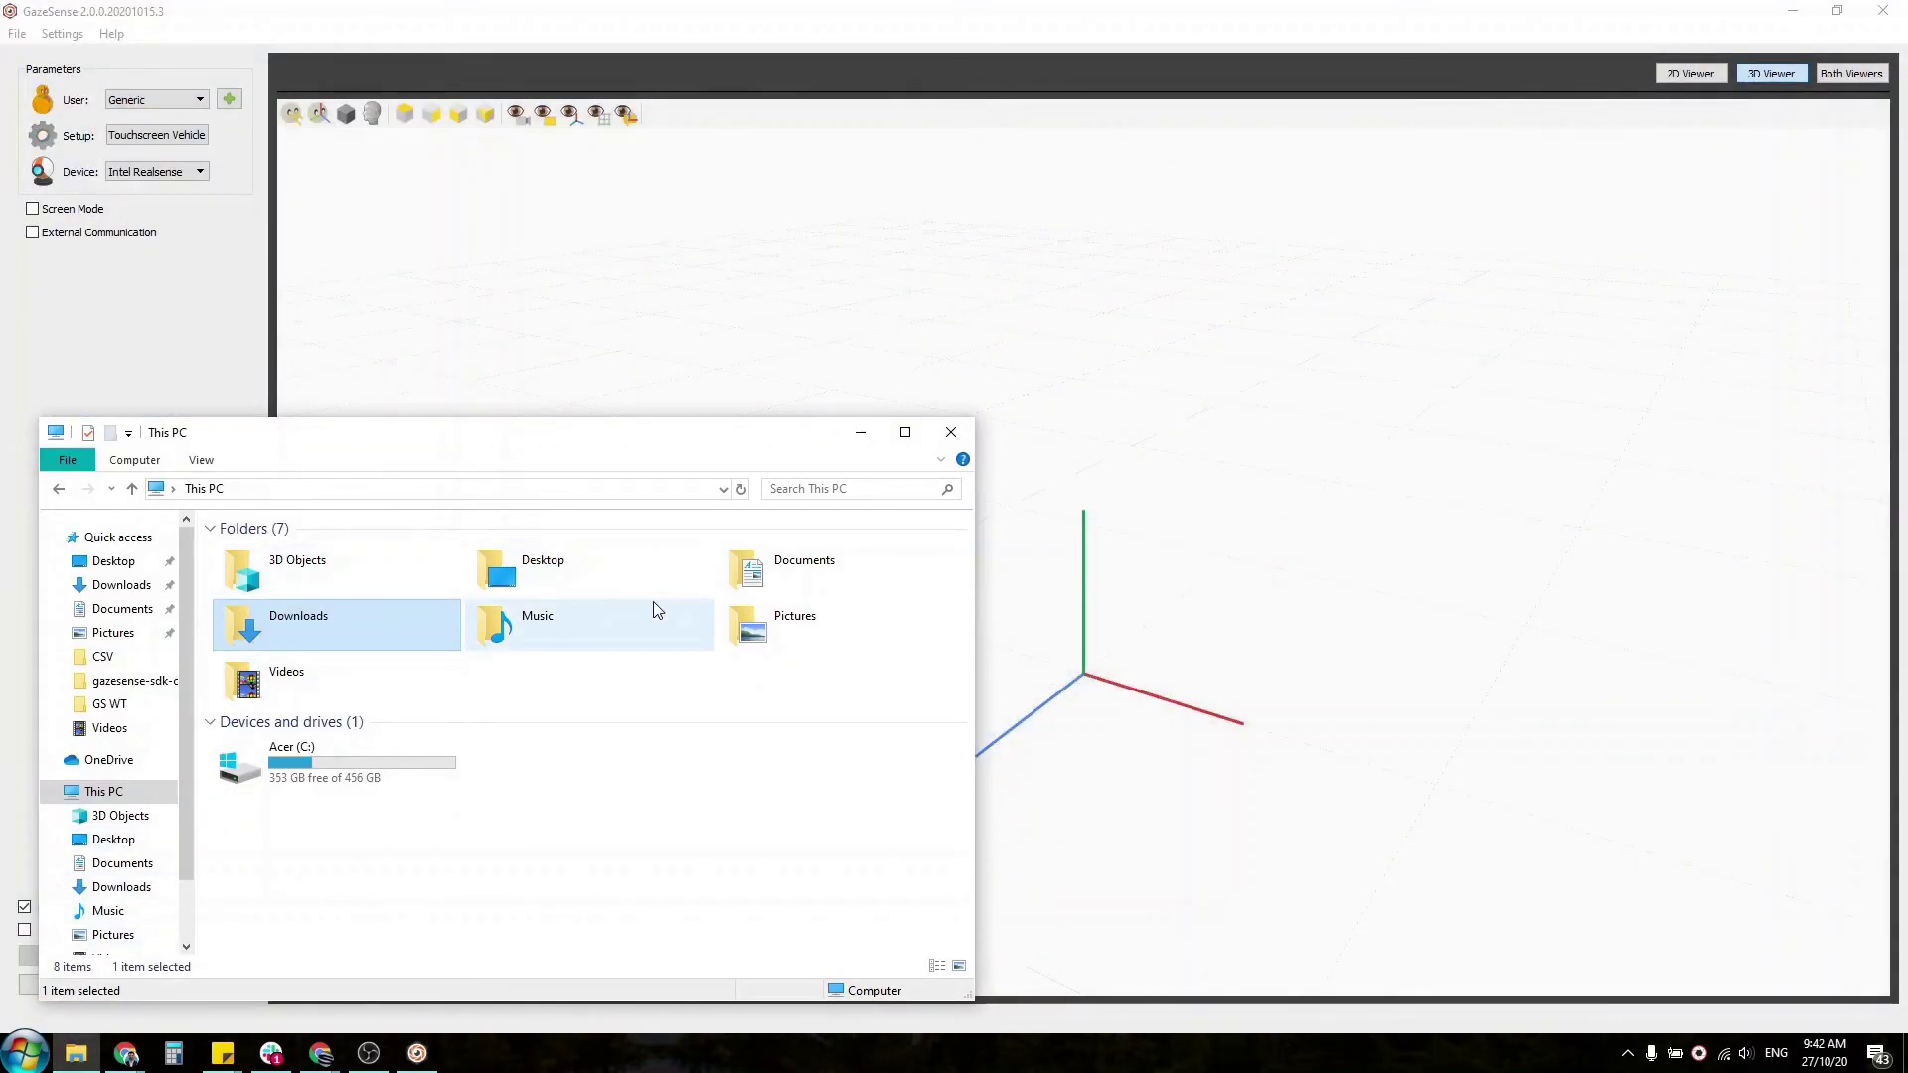
{"action": "double_click", "coordinate": [391, 767]}
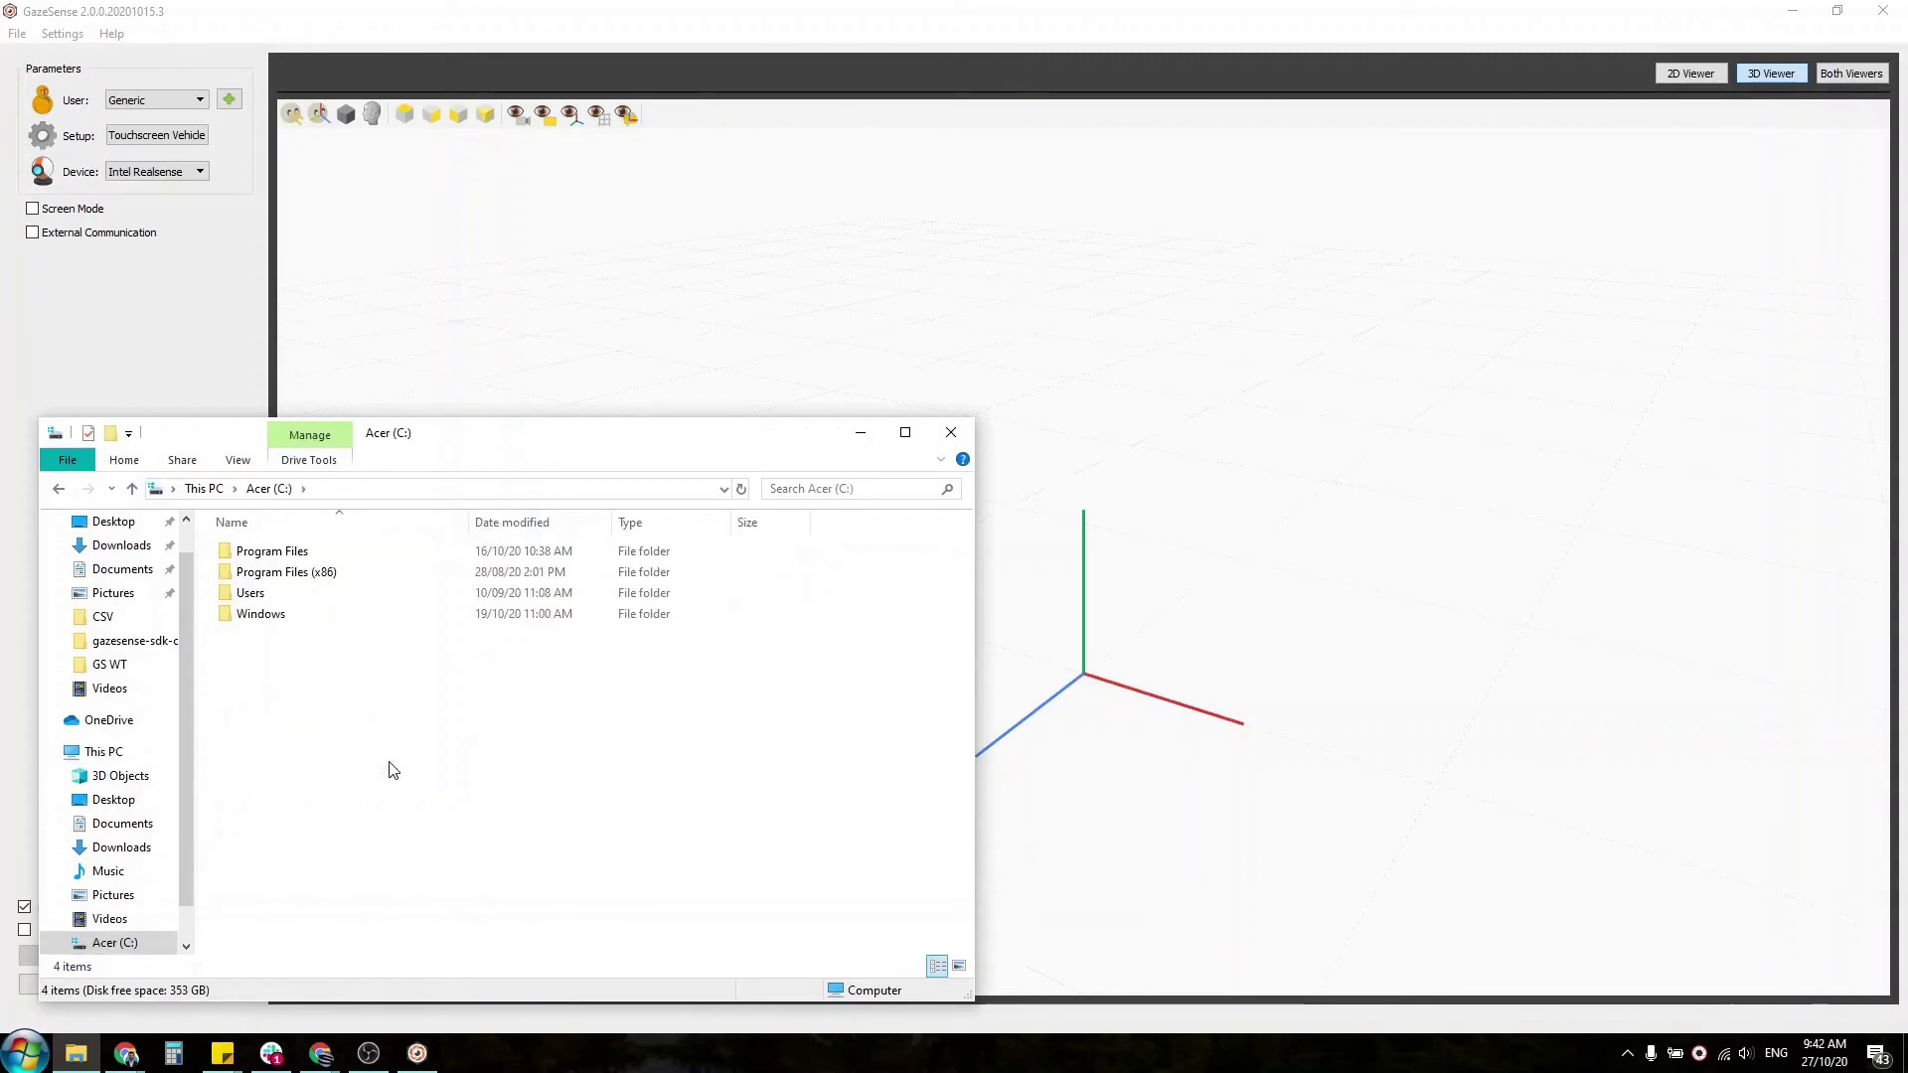
{"action": "double_click", "coordinate": [260, 593]}
{"action": "double_click", "coordinate": [264, 552]}
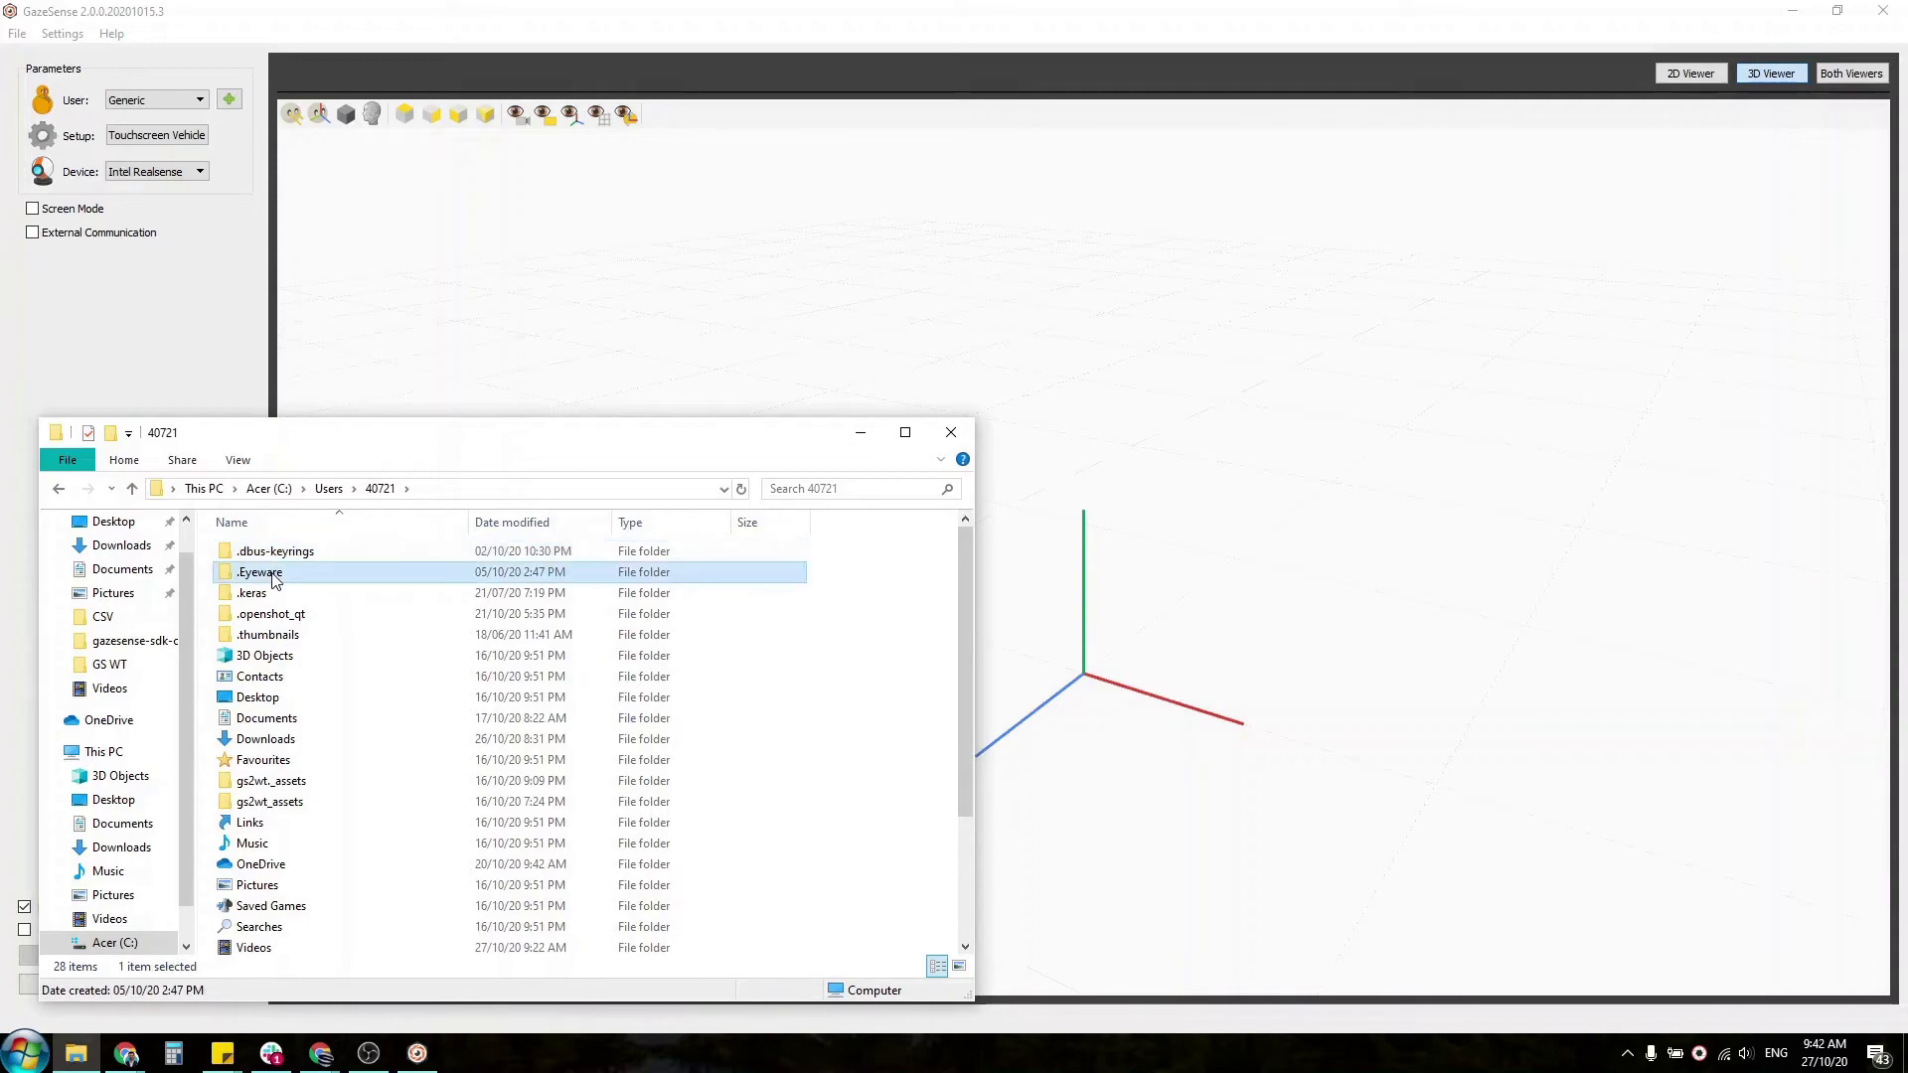
{"action": "double_click", "coordinate": [276, 578]}
{"action": "left_click", "coordinate": [266, 558]}
{"action": "double_click", "coordinate": [267, 559]}
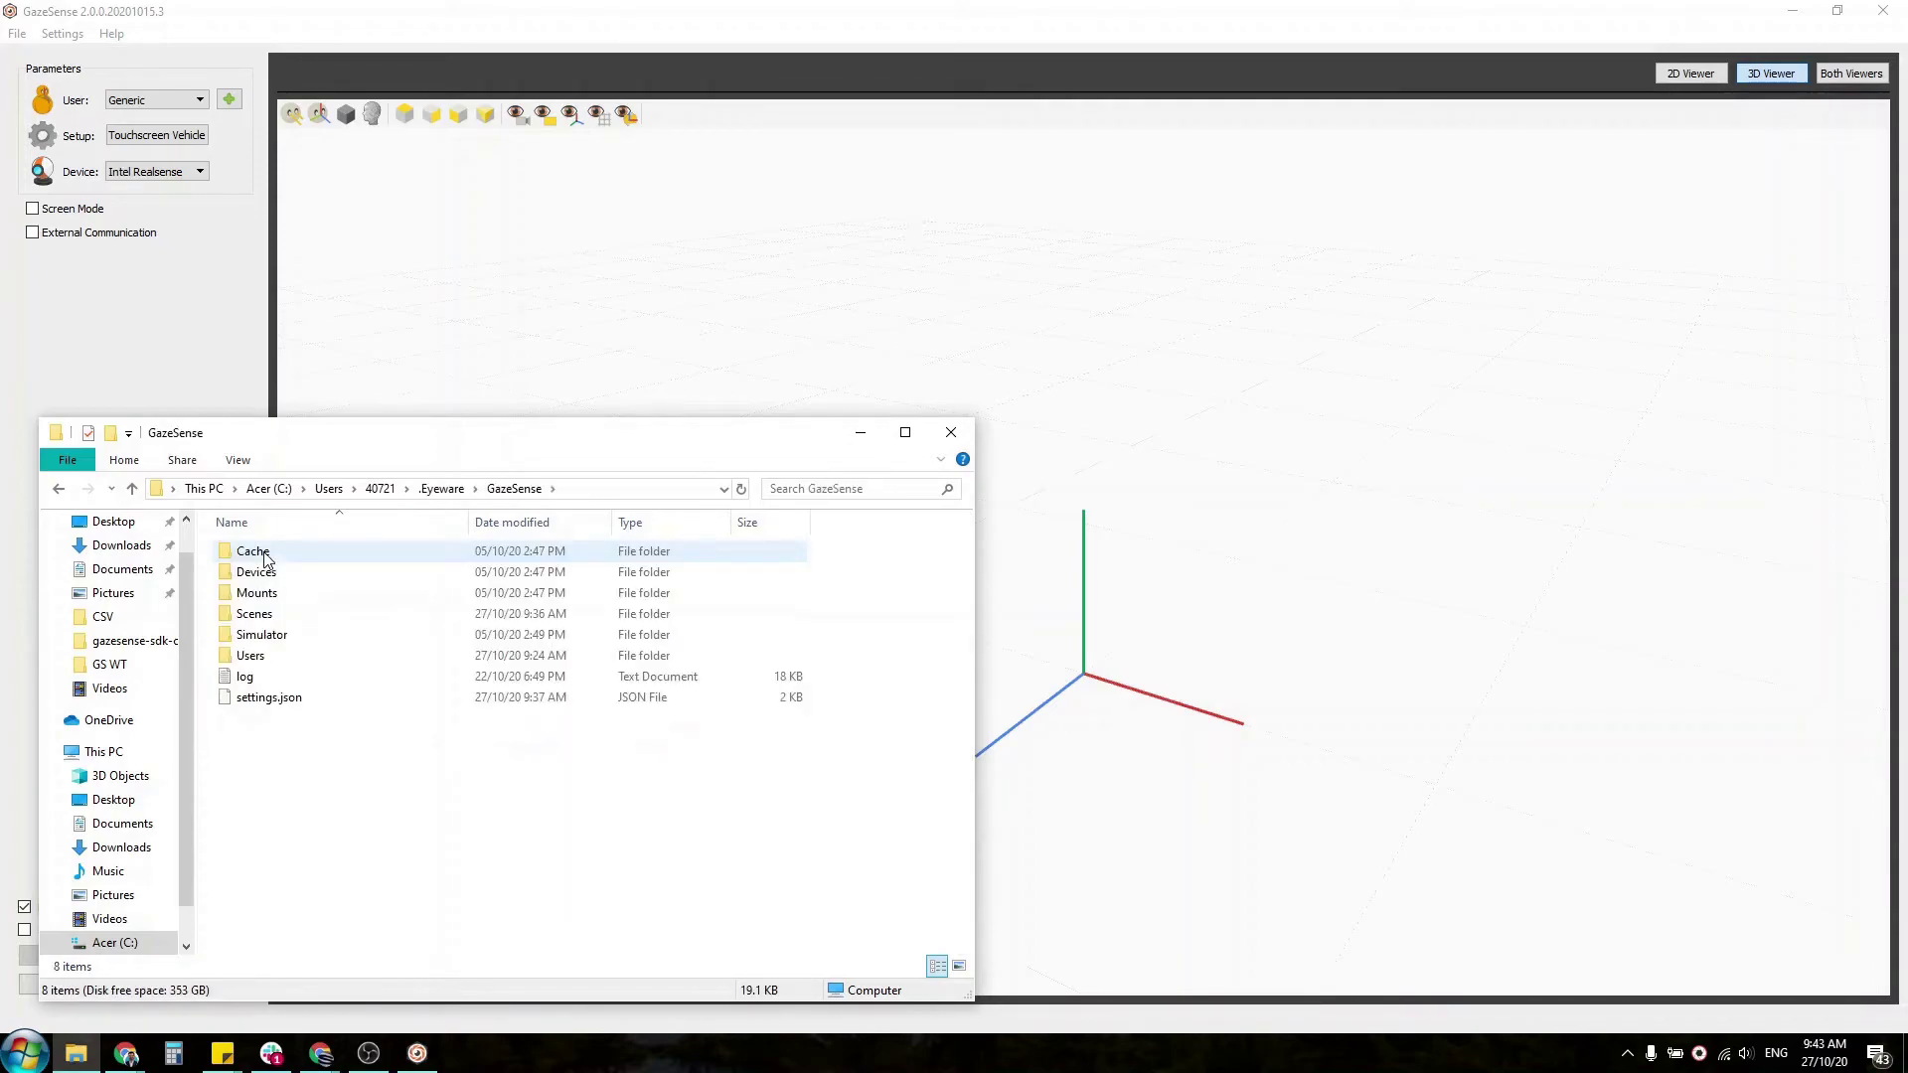
{"action": "double_click", "coordinate": [279, 555]}
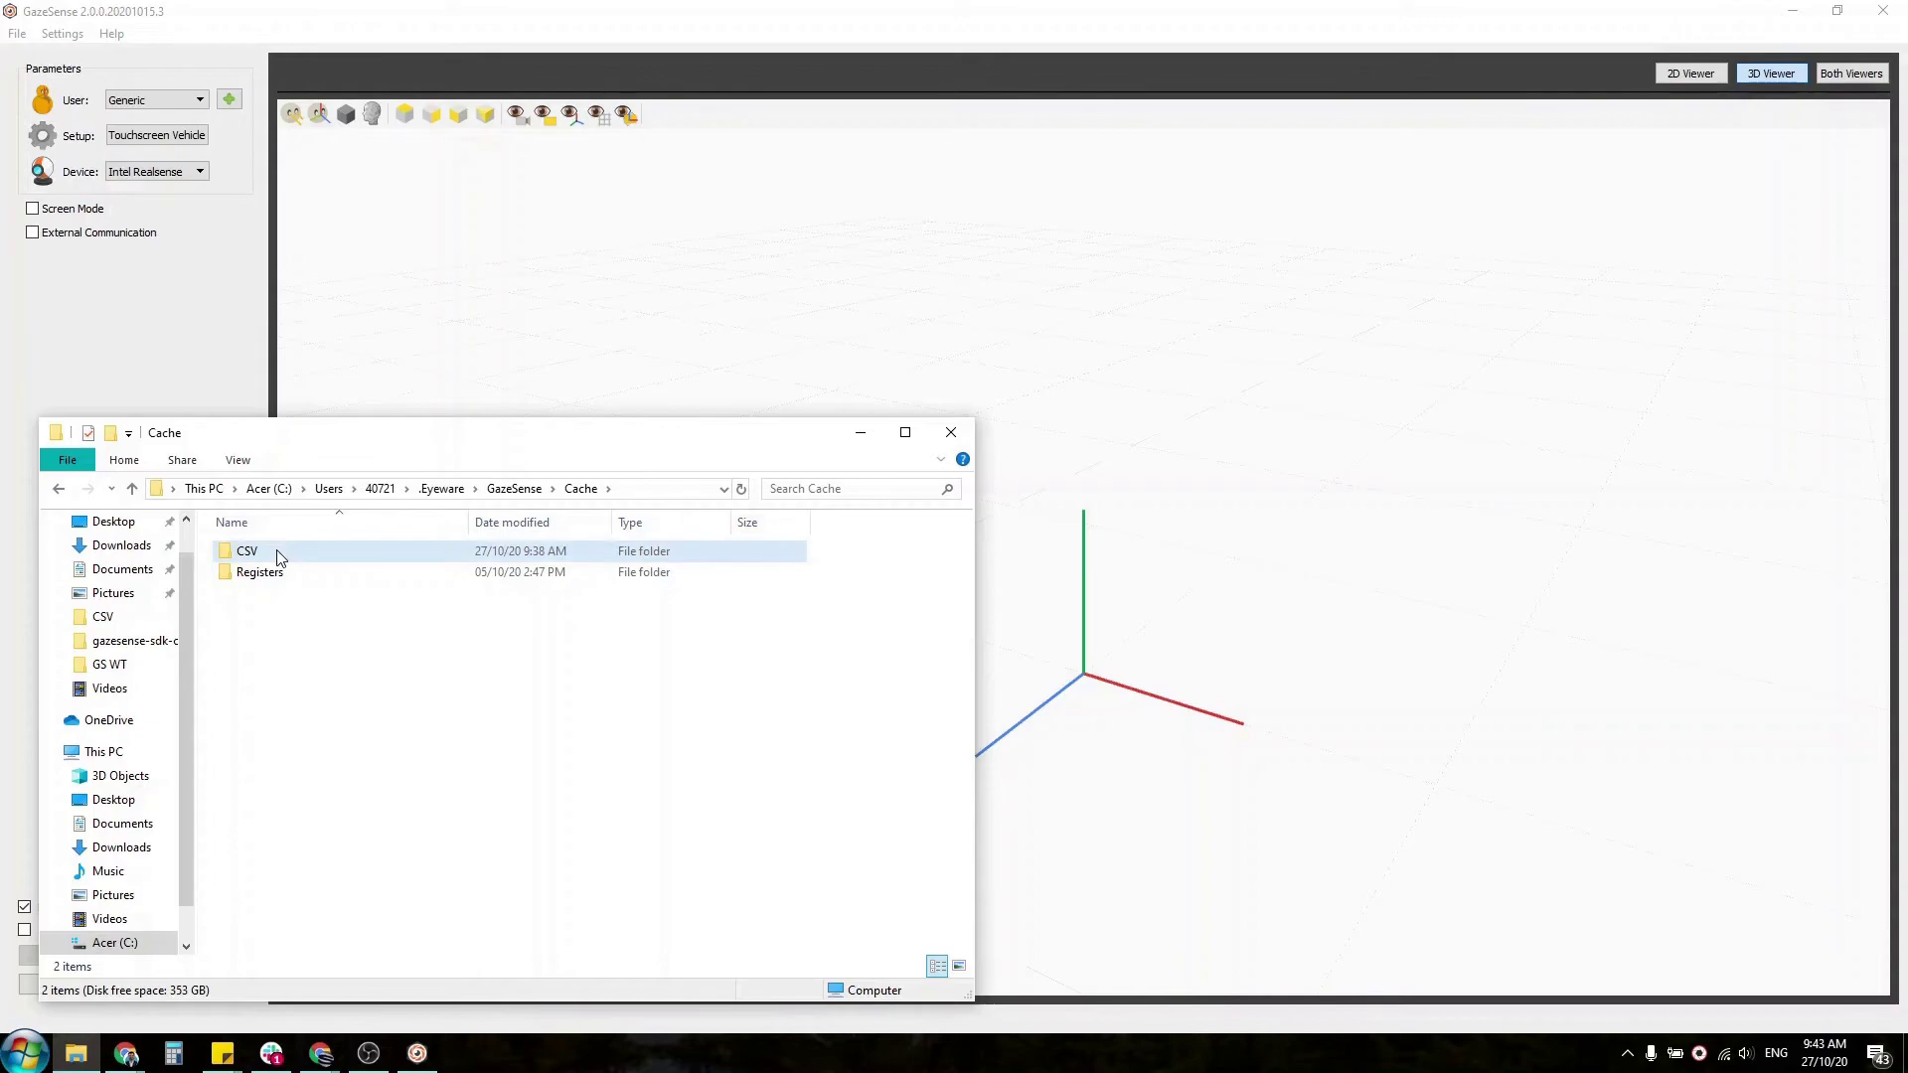
{"action": "double_click", "coordinate": [278, 555]}
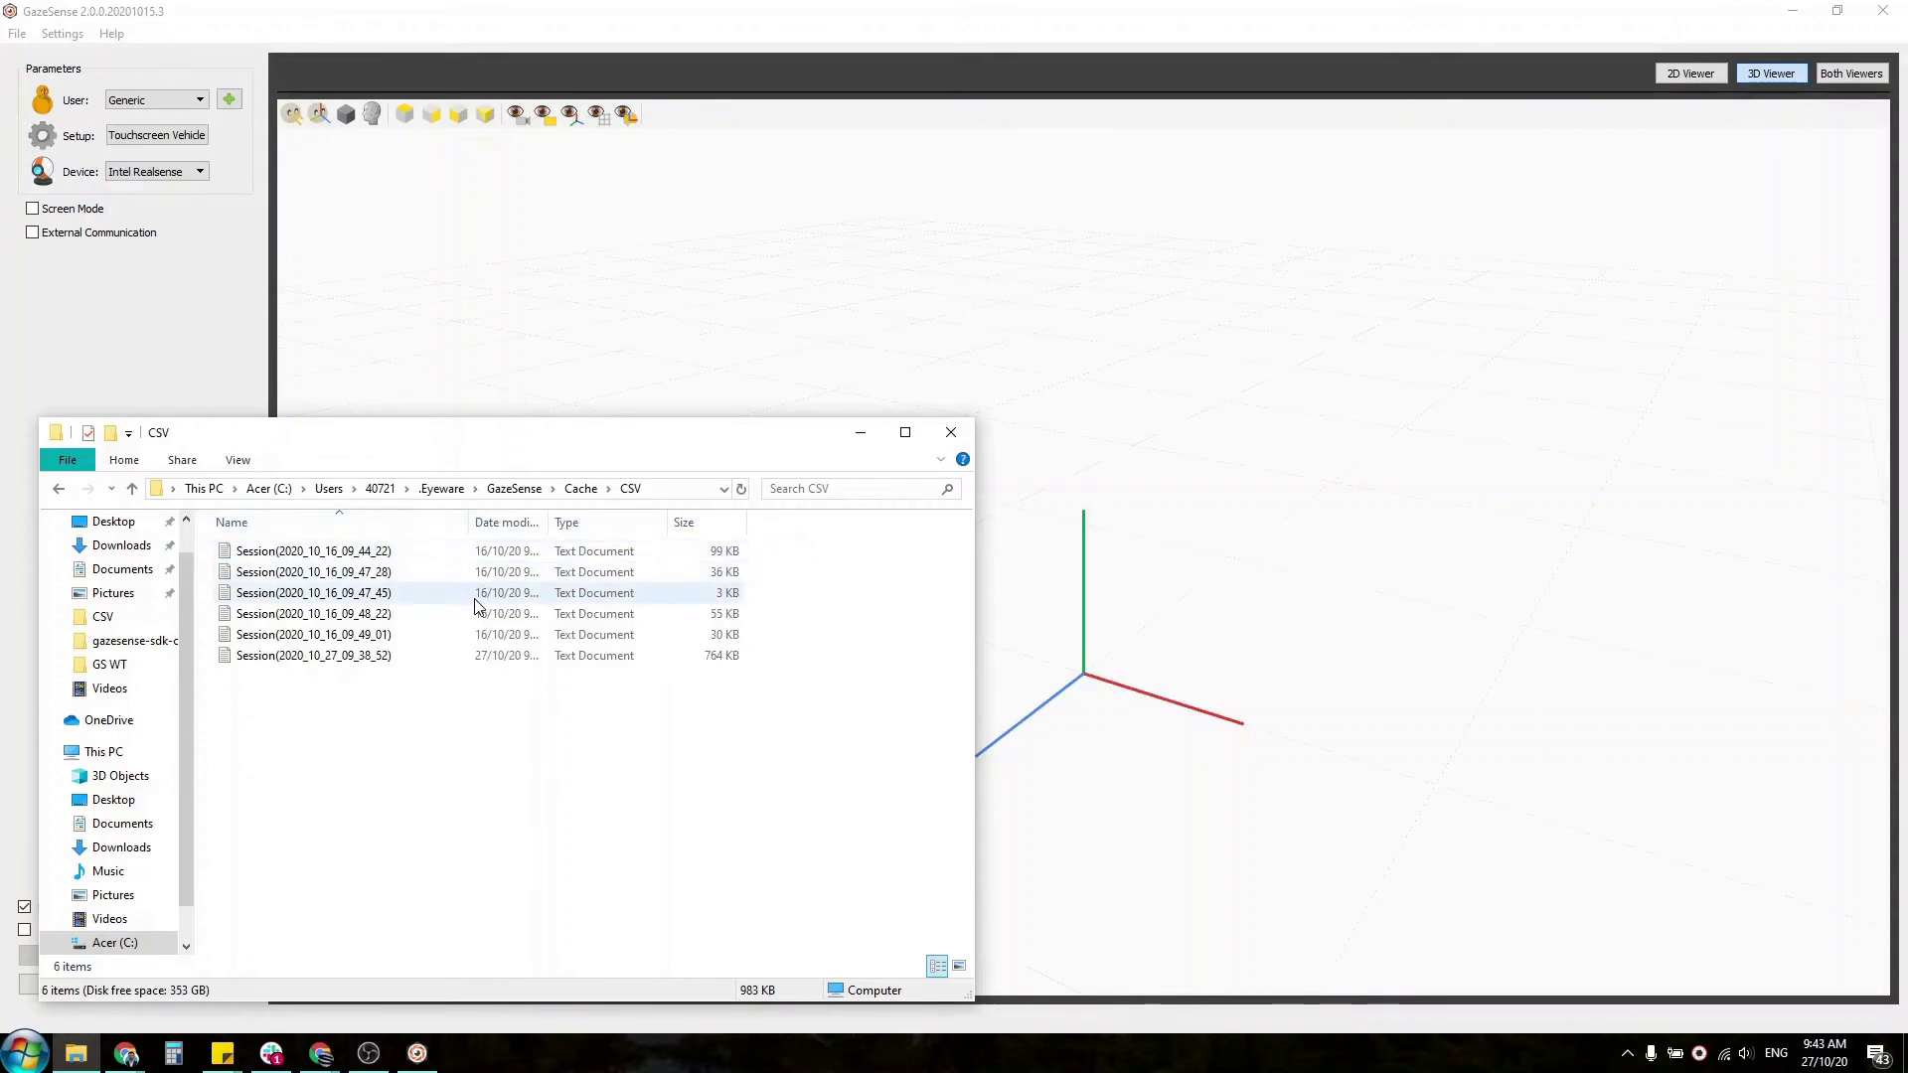
{"action": "double_click", "coordinate": [484, 658]}
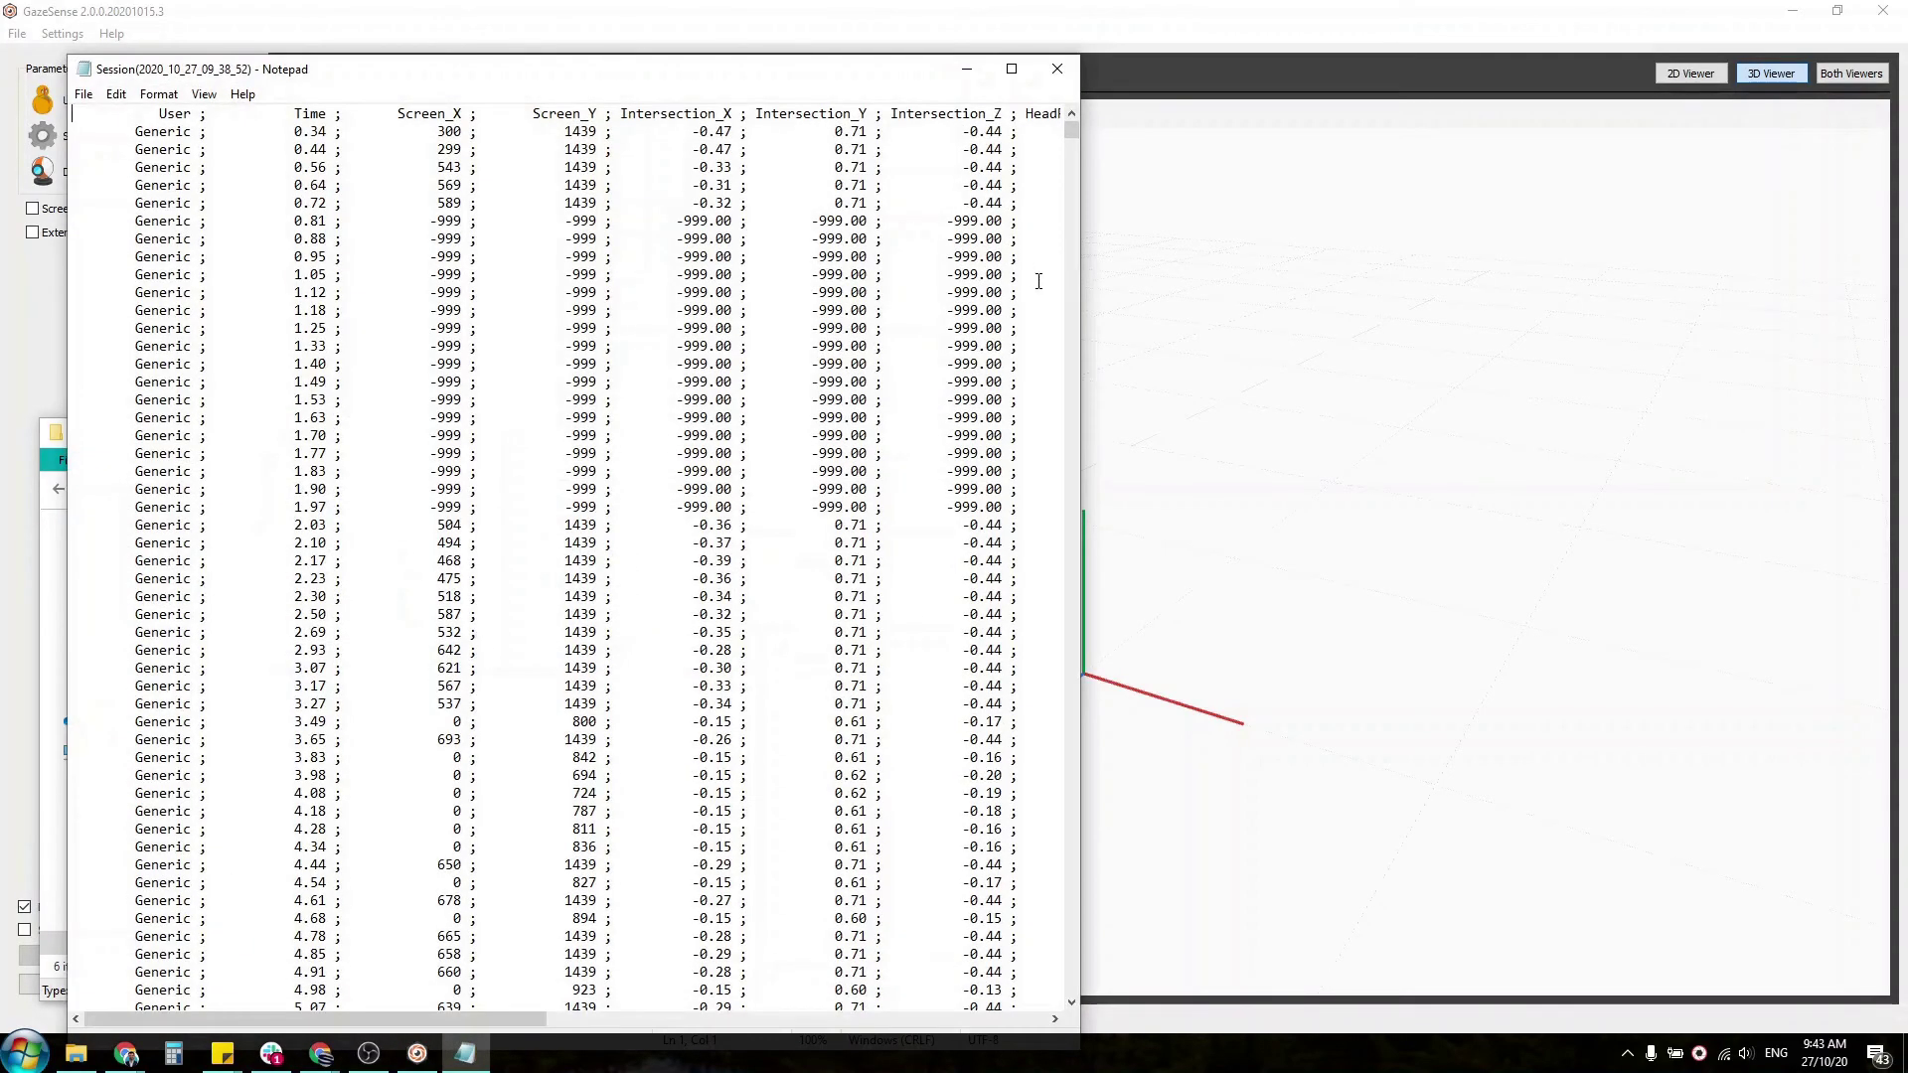
Widen the Notepad window and scroll horizontally through the session's data columns
{"action": "left_click_drag", "start_coordinate": [1079, 278], "coordinate": [1899, 186]}
{"action": "left_click_drag", "start_coordinate": [1575, 78], "coordinate": [1542, 57]}
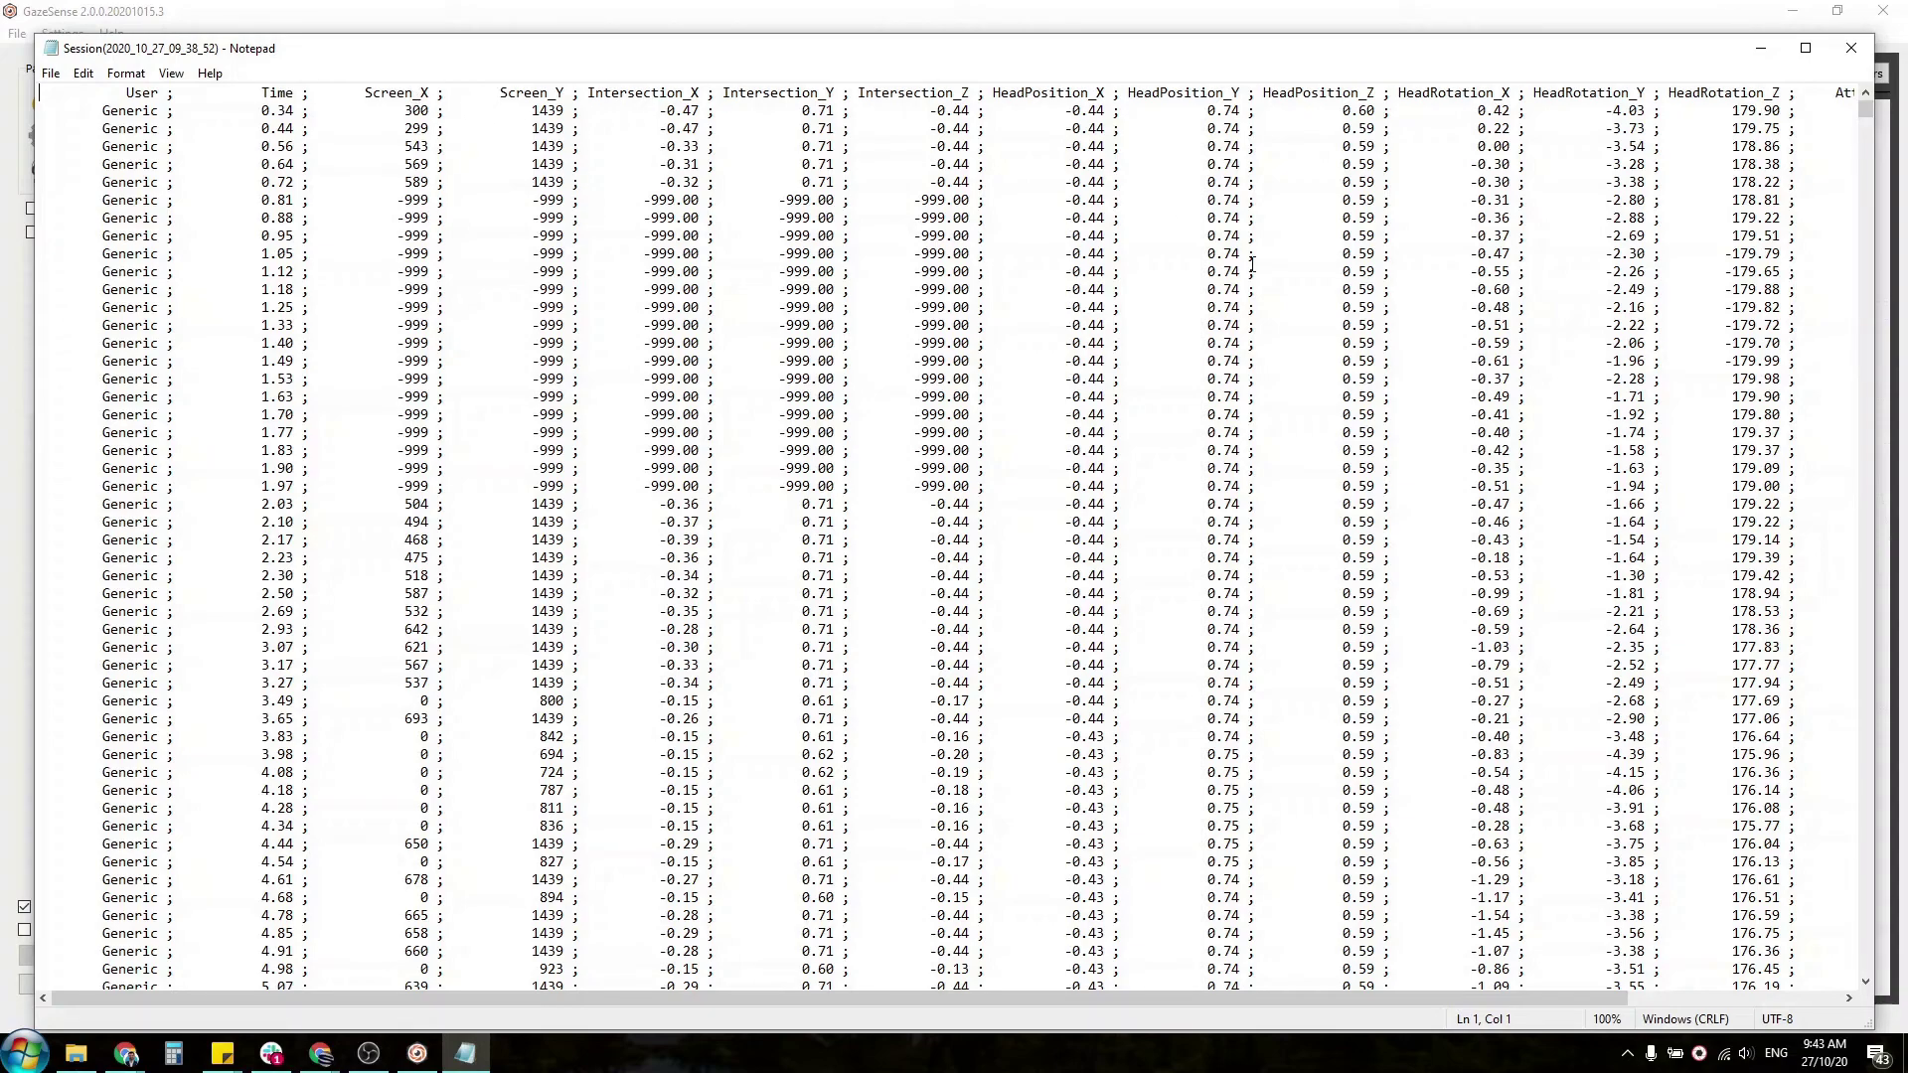
{"action": "scroll", "coordinate": [1247, 261], "scroll_direction": "right", "scroll_amount": 3}
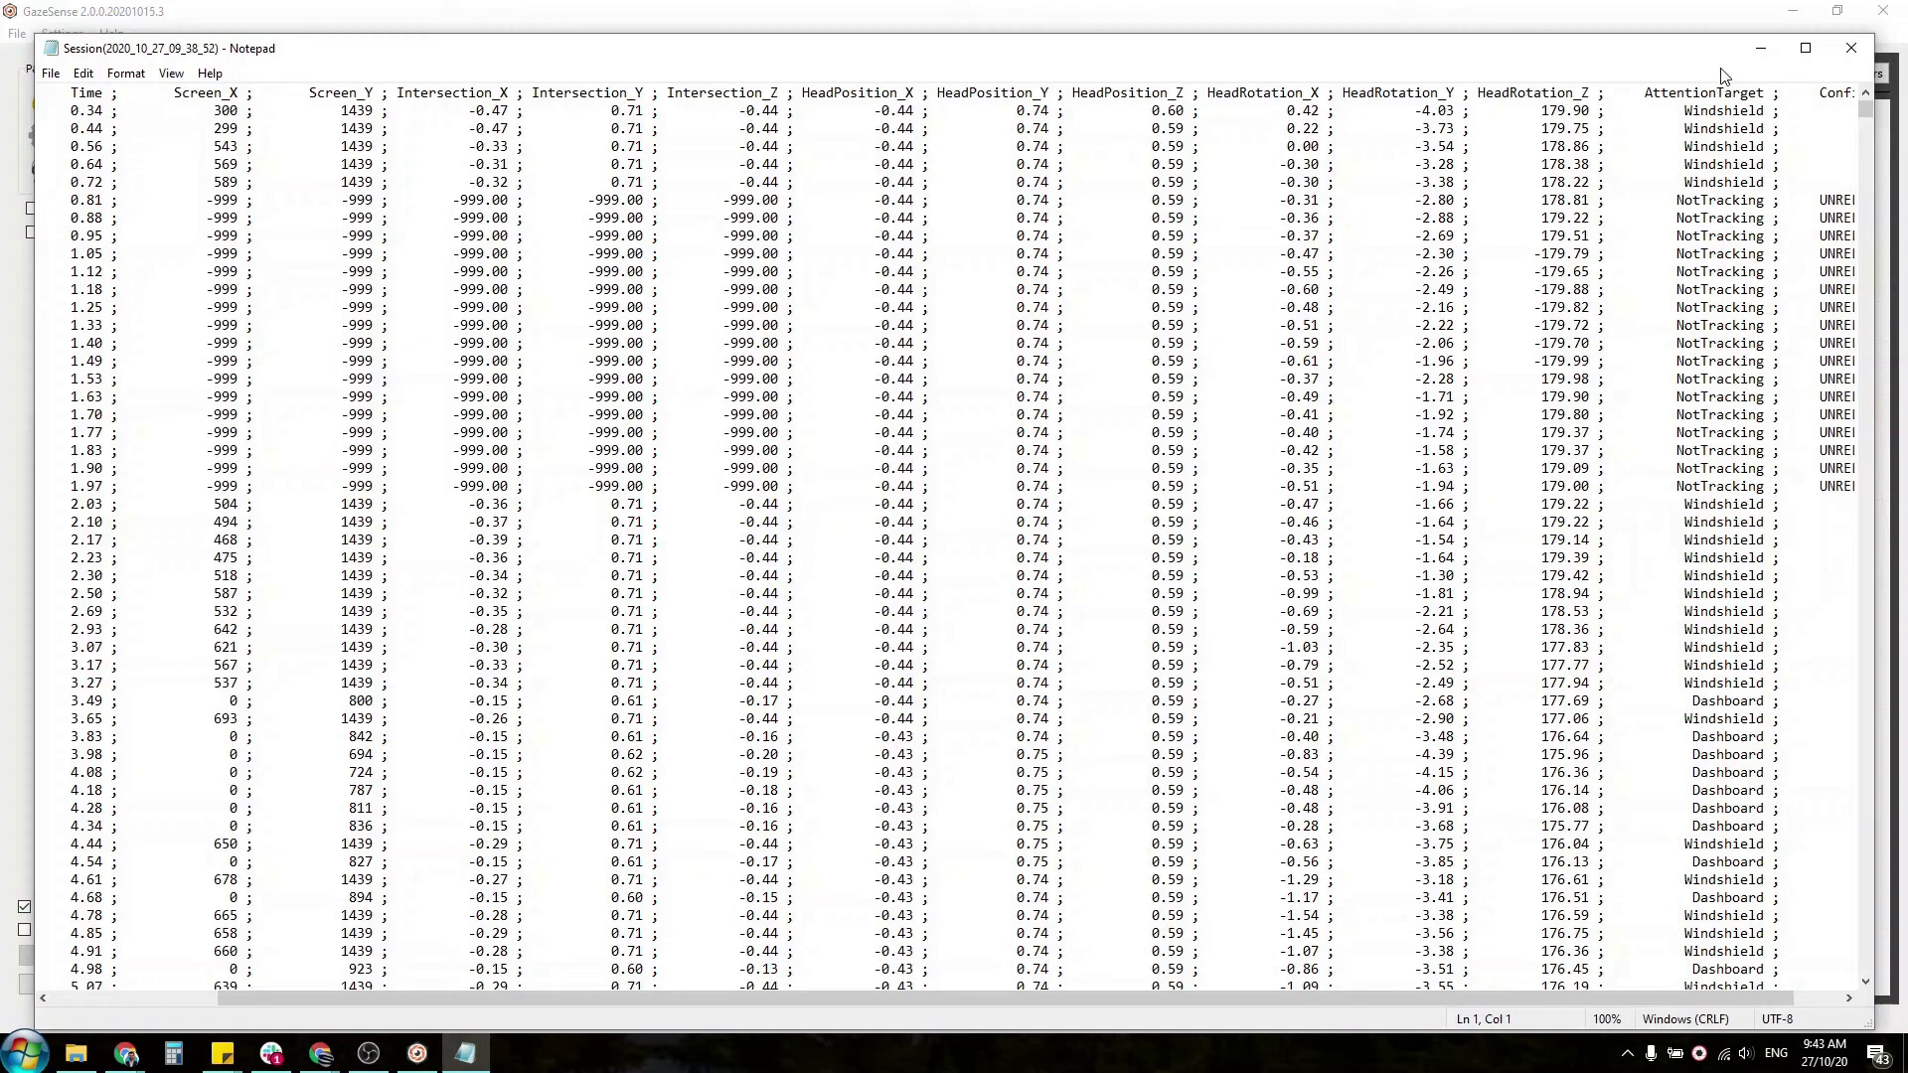
{"action": "scroll", "coordinate": [1789, 245], "scroll_direction": "right", "scroll_amount": 1}
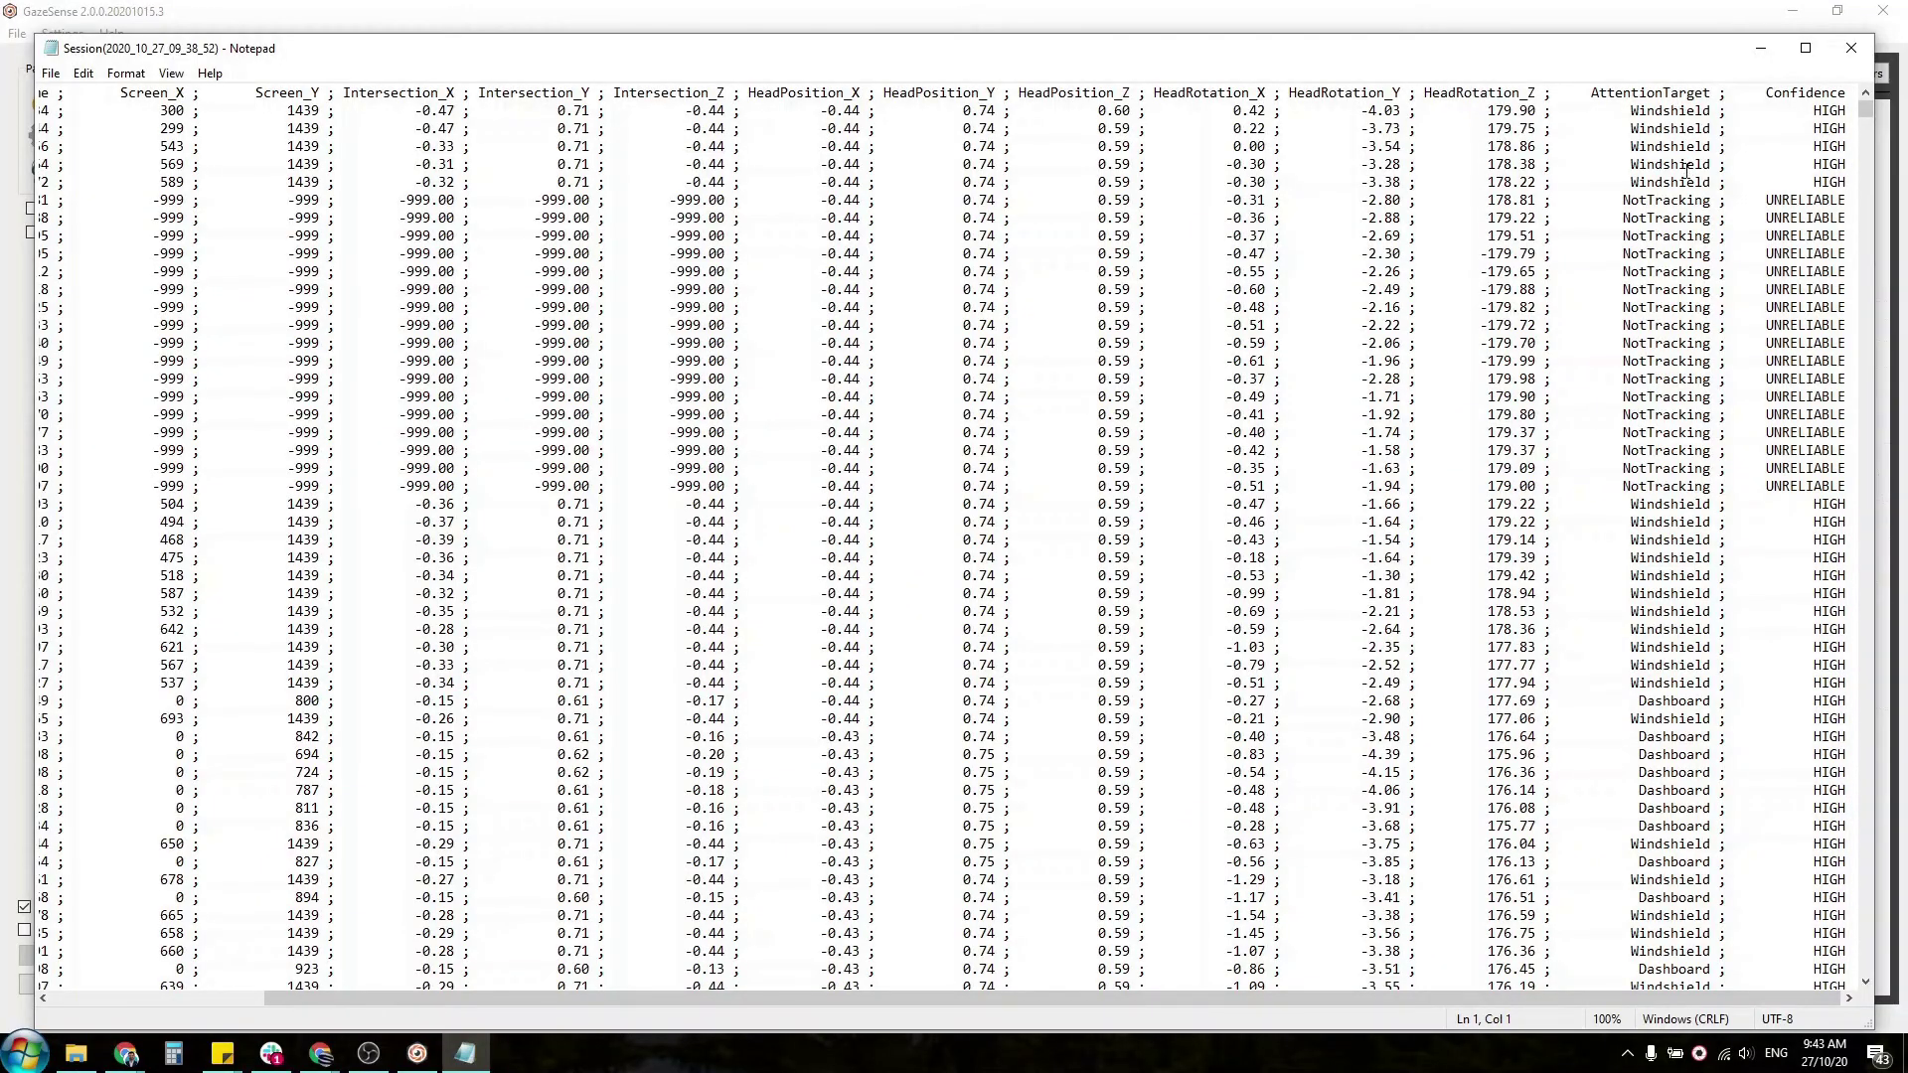
{"action": "scroll", "coordinate": [1687, 172], "scroll_direction": "left", "scroll_amount": 2}
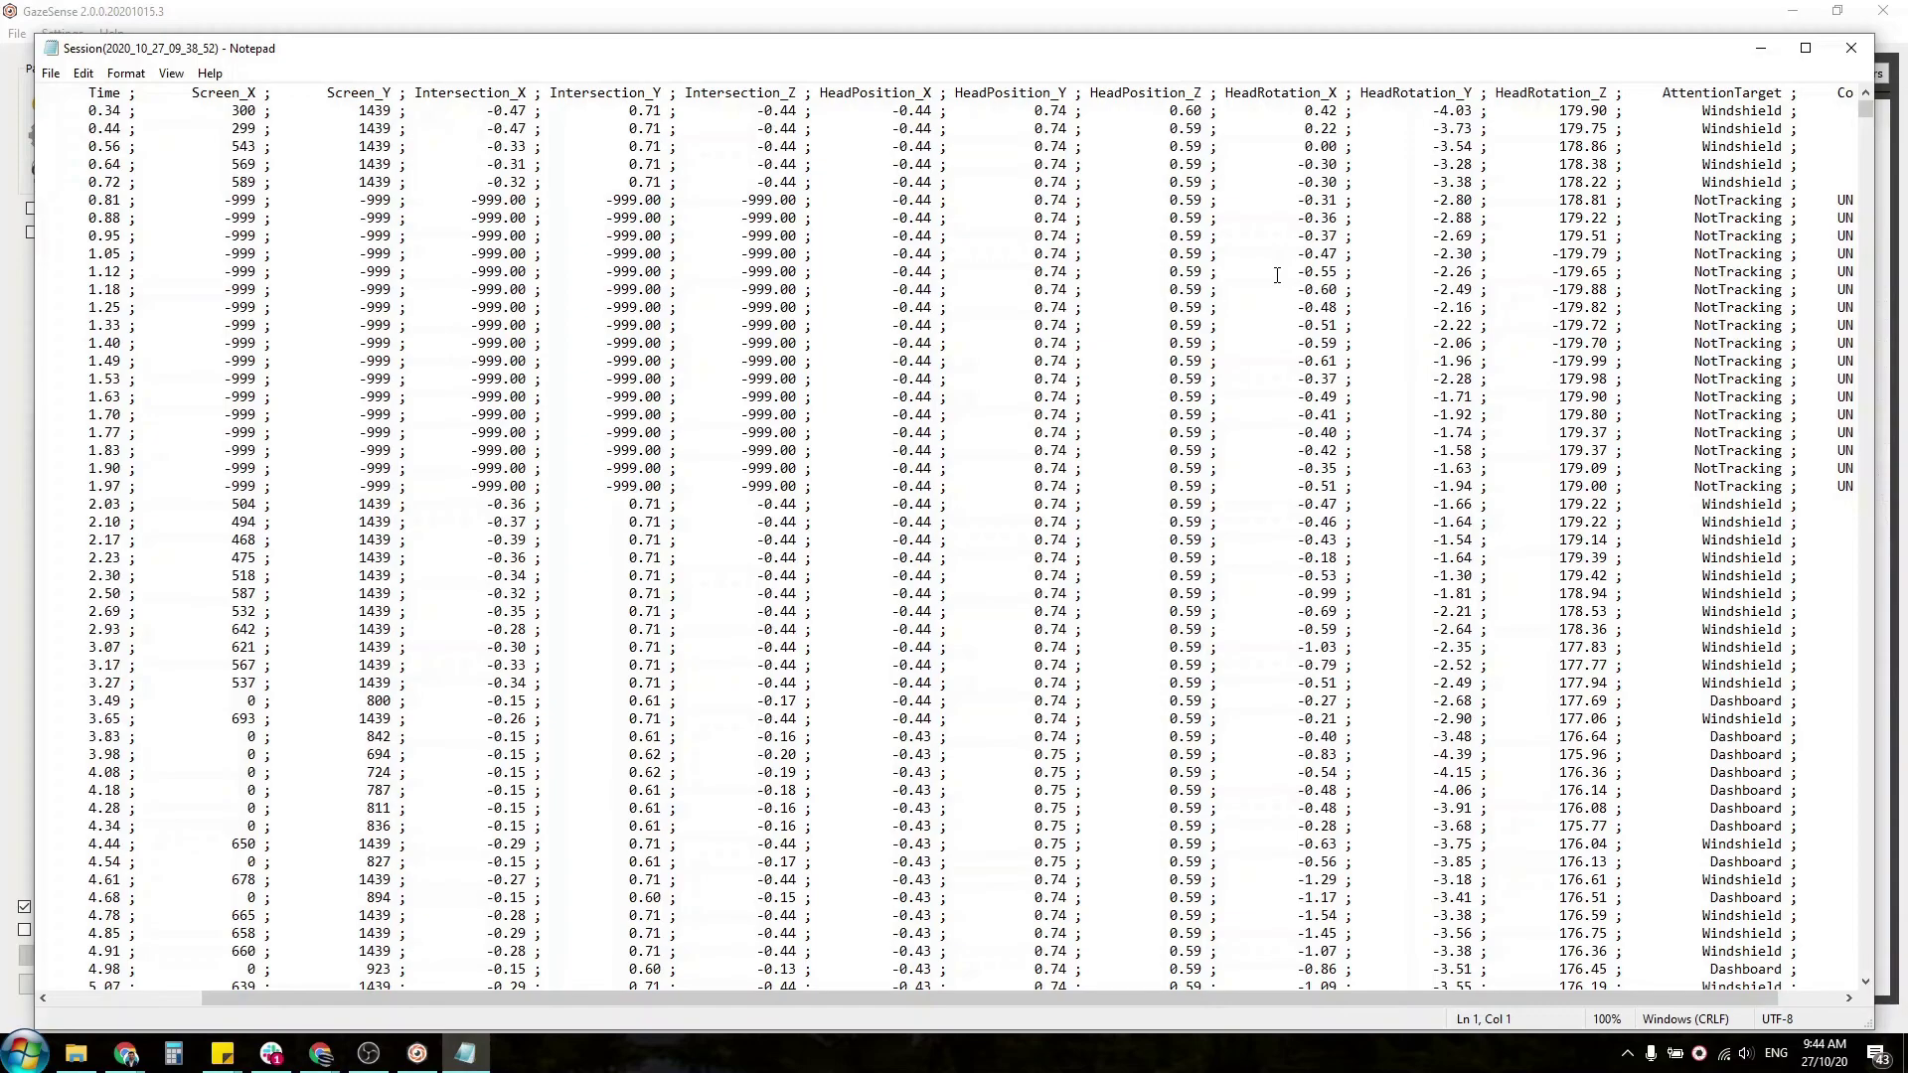
Close Notepad and Explorer, enable Screen Mode and point of regard, disable CSV export, then connect
{"action": "left_click", "coordinate": [1850, 48]}
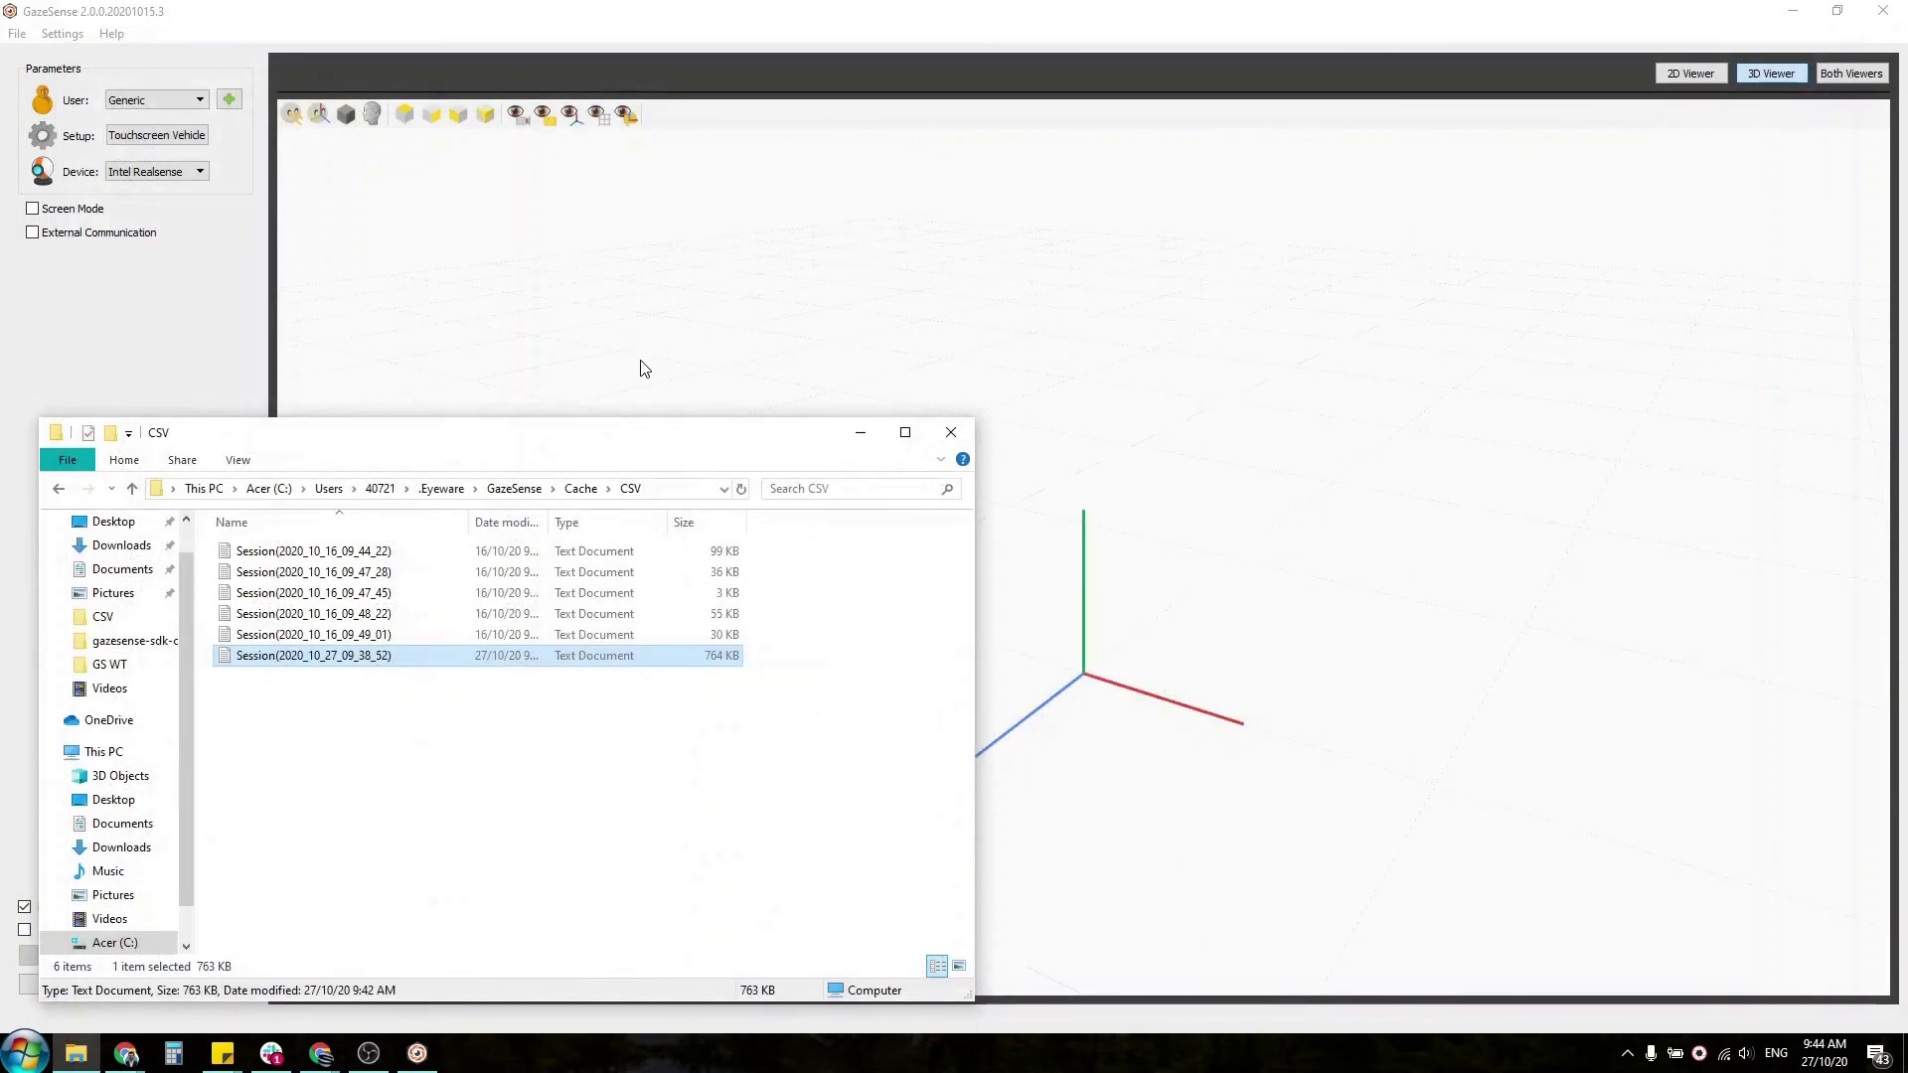
{"action": "left_click", "coordinate": [940, 432]}
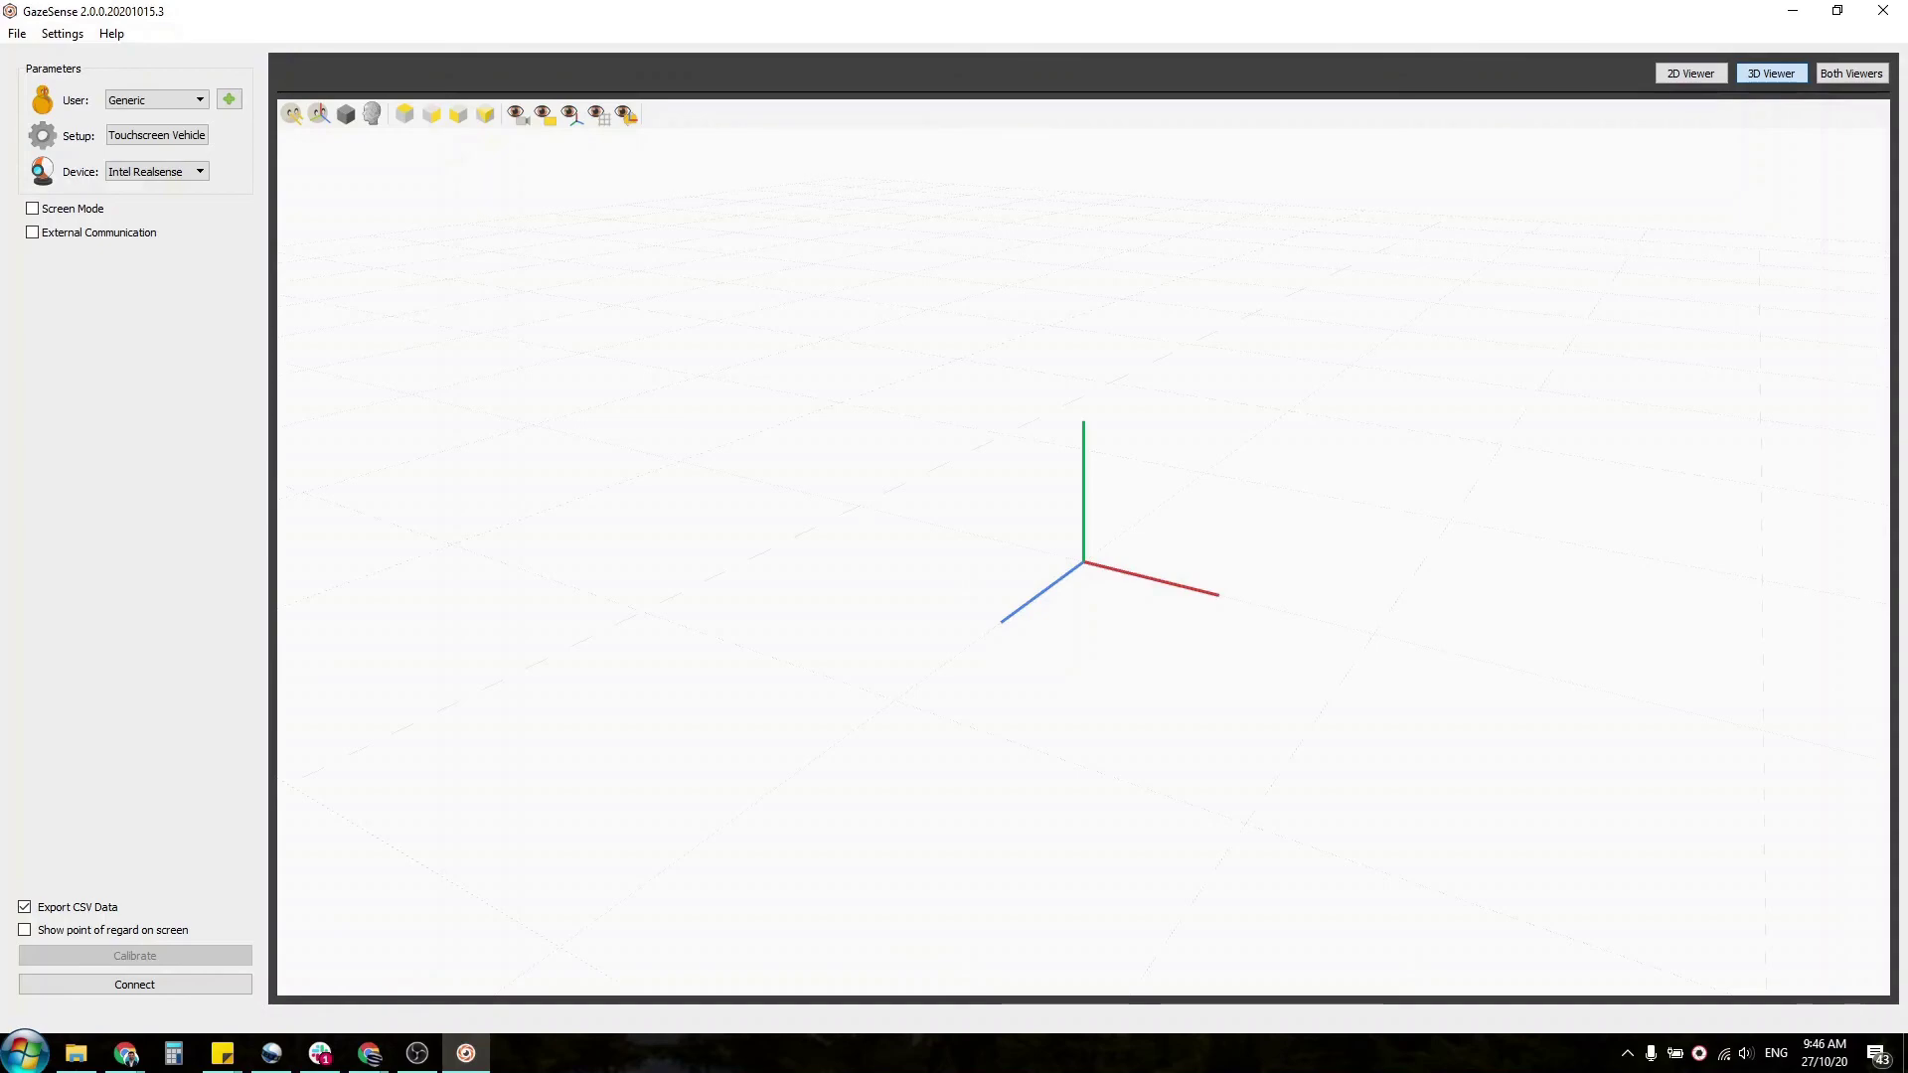
{"action": "left_click", "coordinate": [33, 210]}
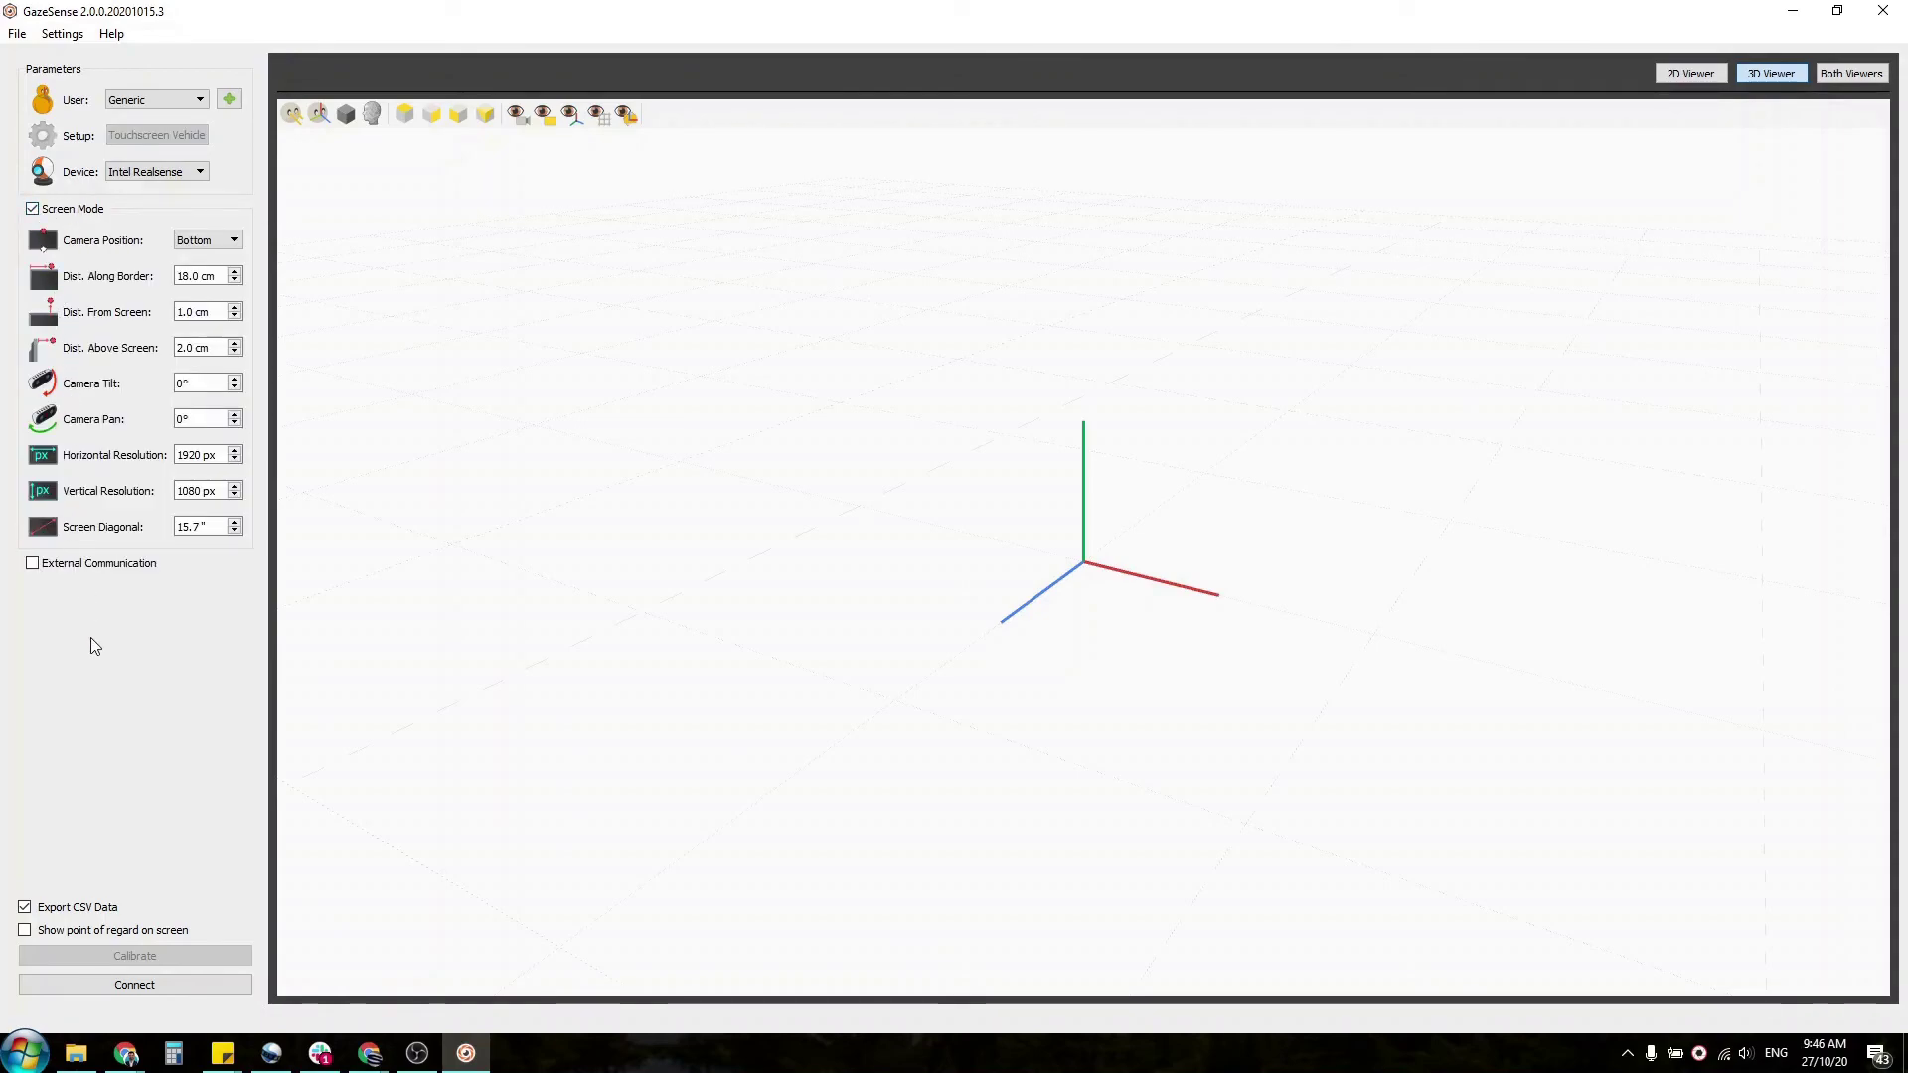
{"action": "left_click", "coordinate": [26, 930]}
{"action": "left_click", "coordinate": [25, 907]}
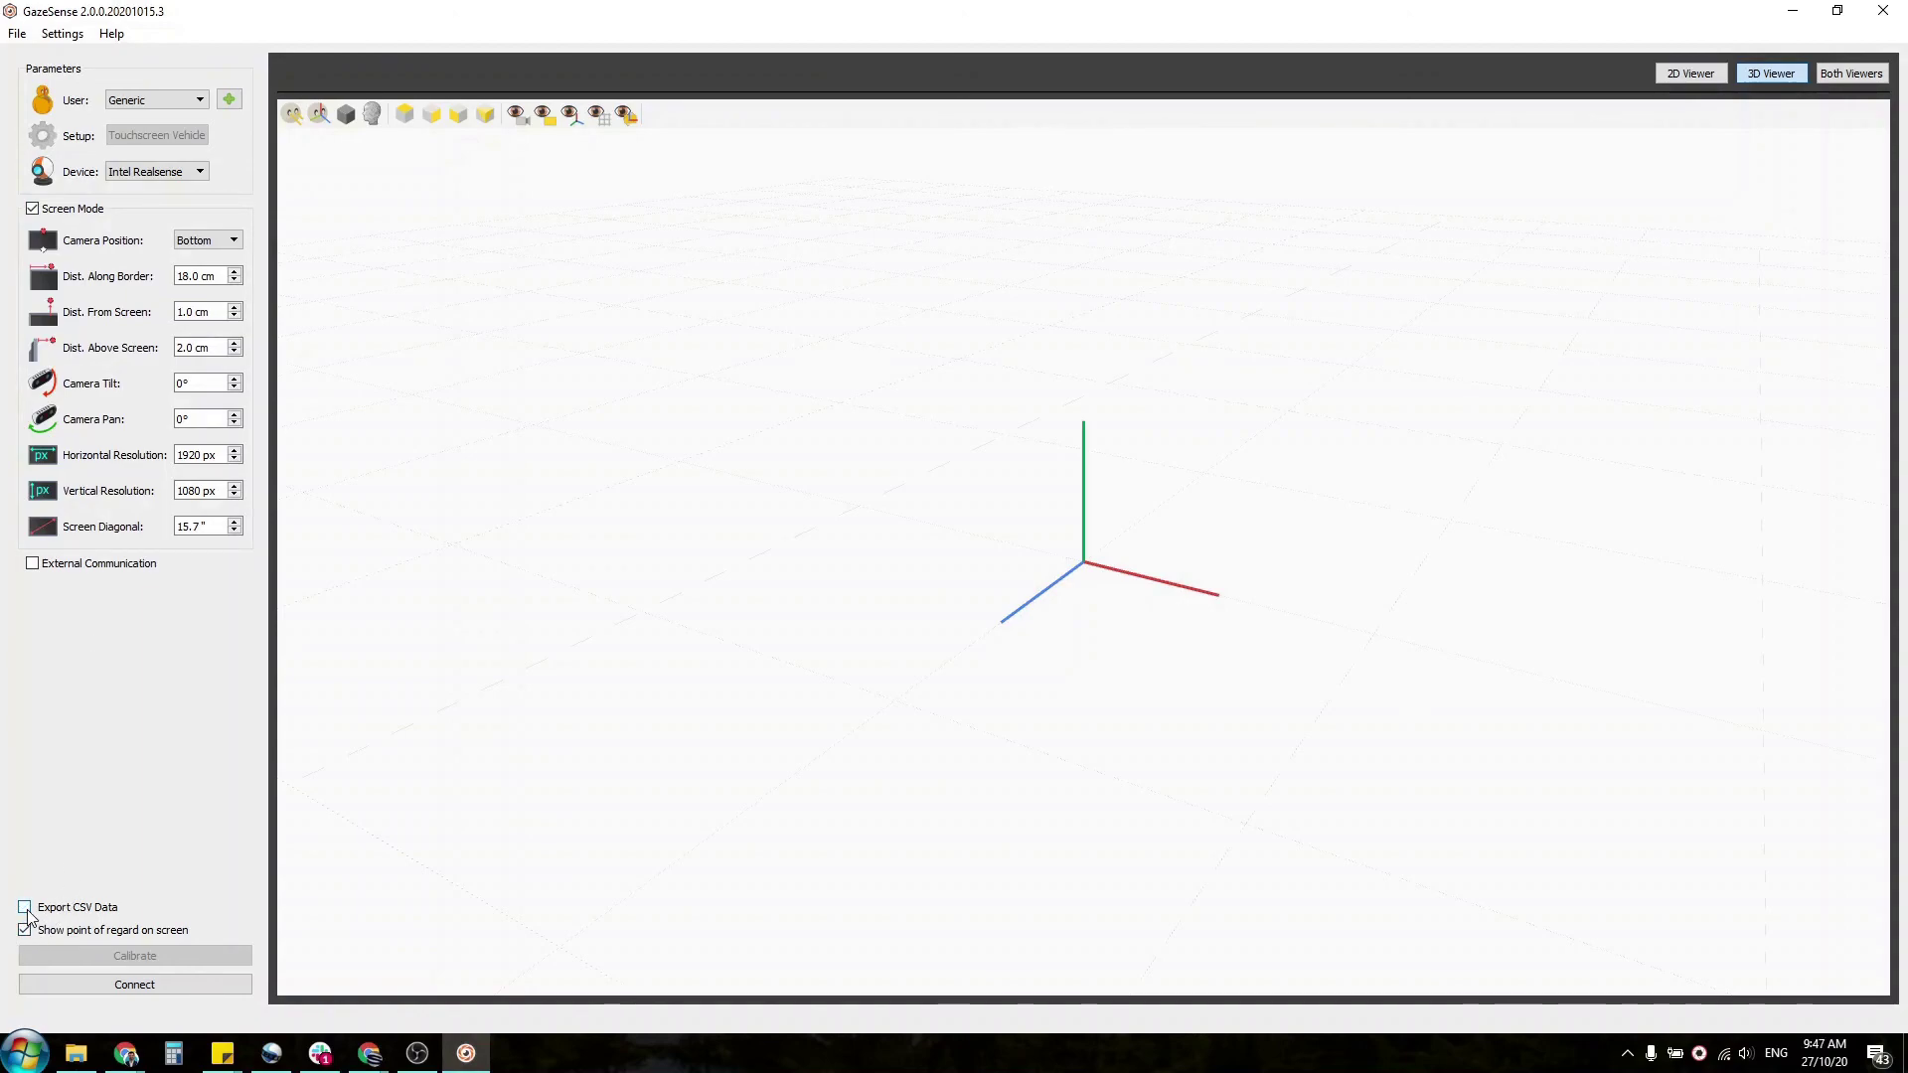
{"action": "left_click", "coordinate": [74, 986]}
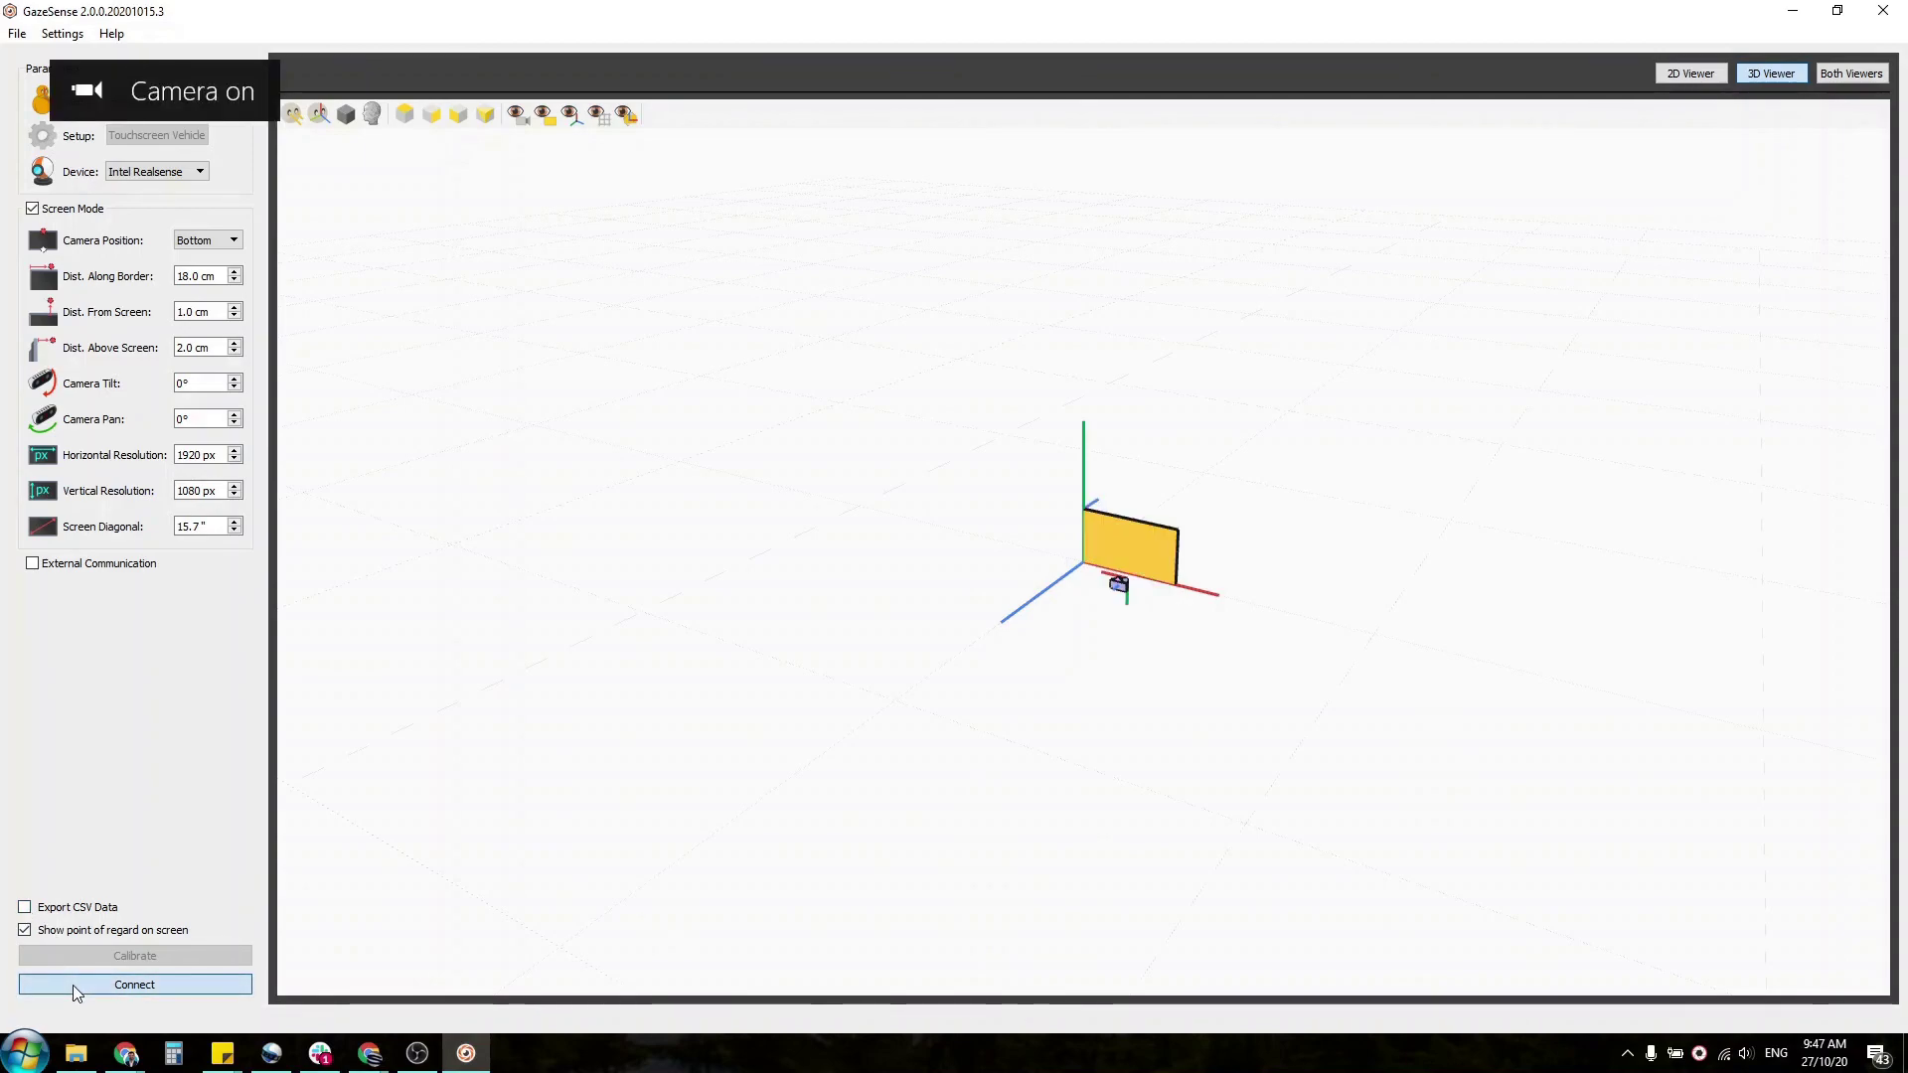